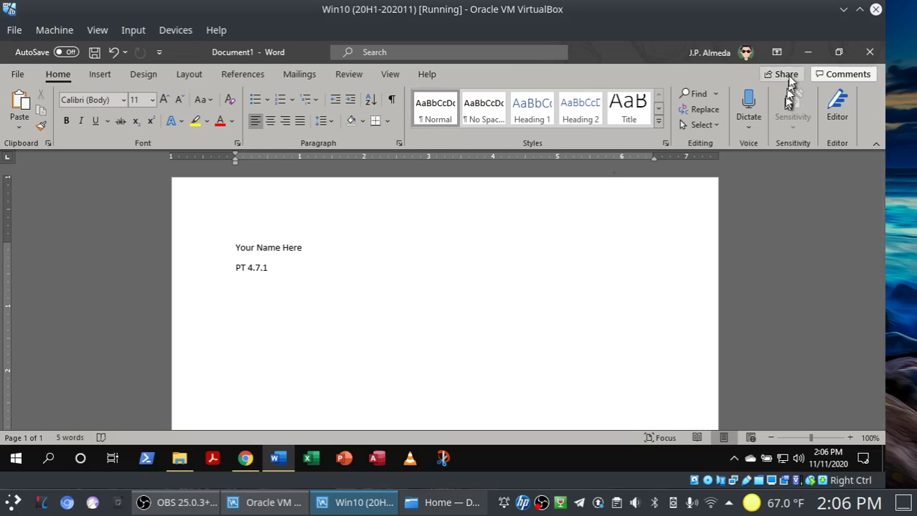
Step: Open the PT 4.7.1 assignment from the NetAcad course modules in a new tab to read its 80% requirement
click(813, 54)
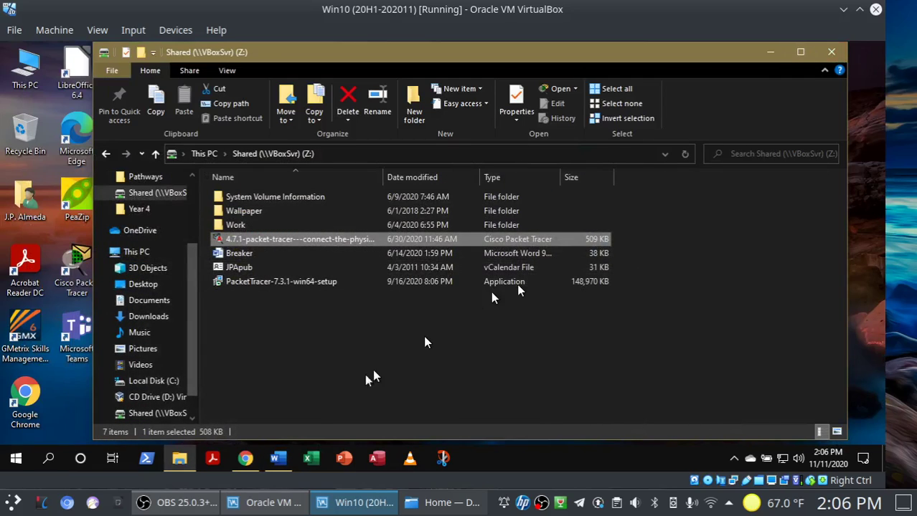
click(245, 457)
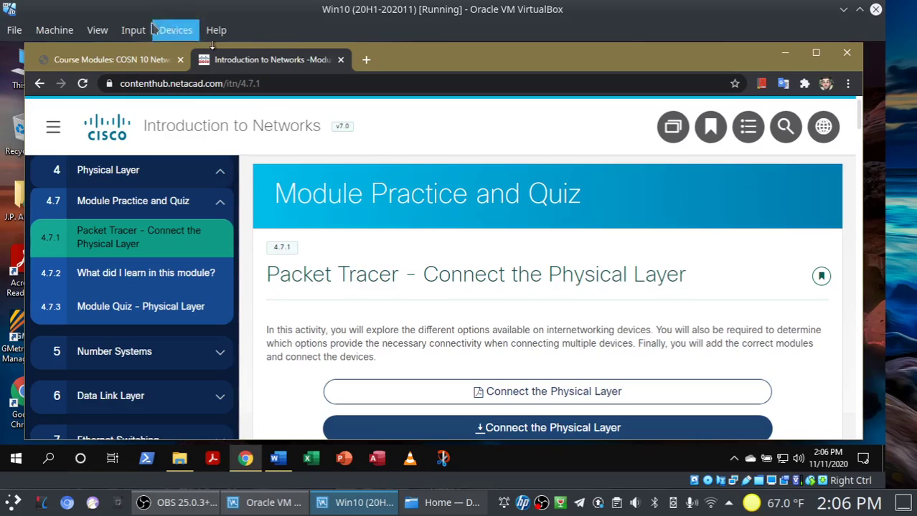
click(136, 60)
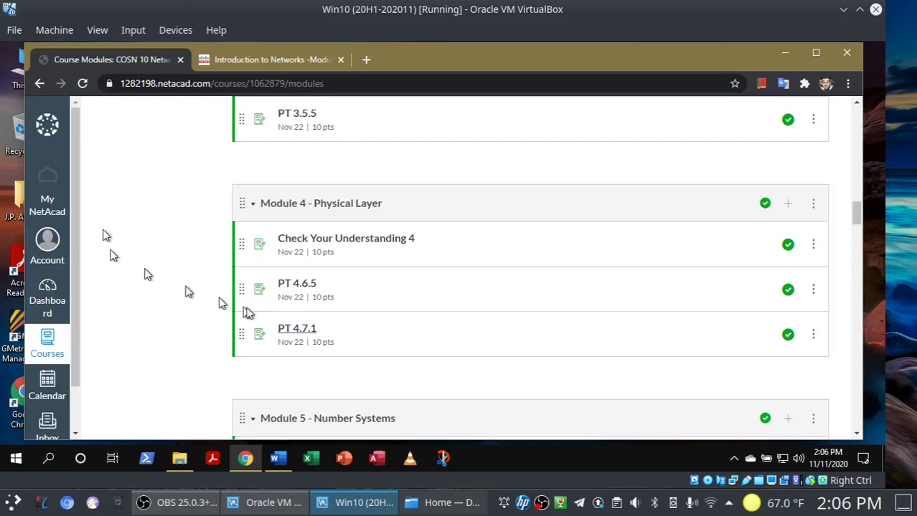
middle_click(287, 334)
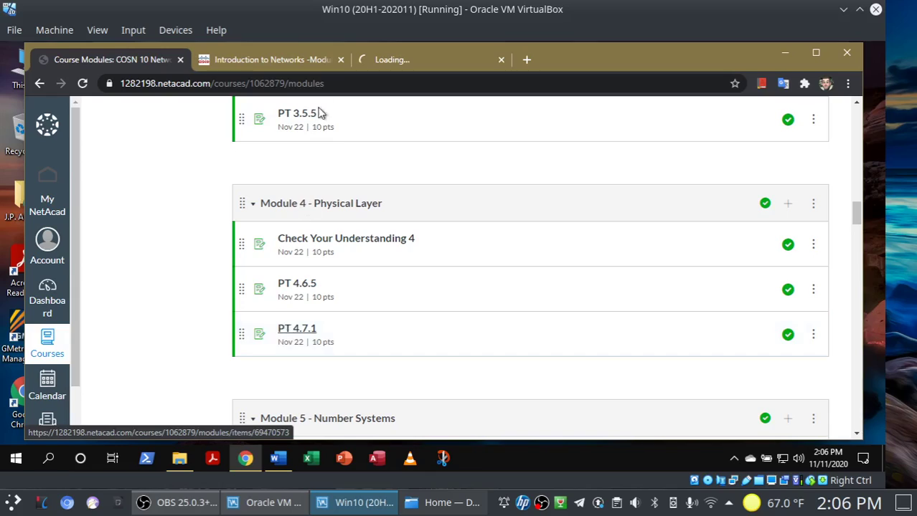
click(400, 57)
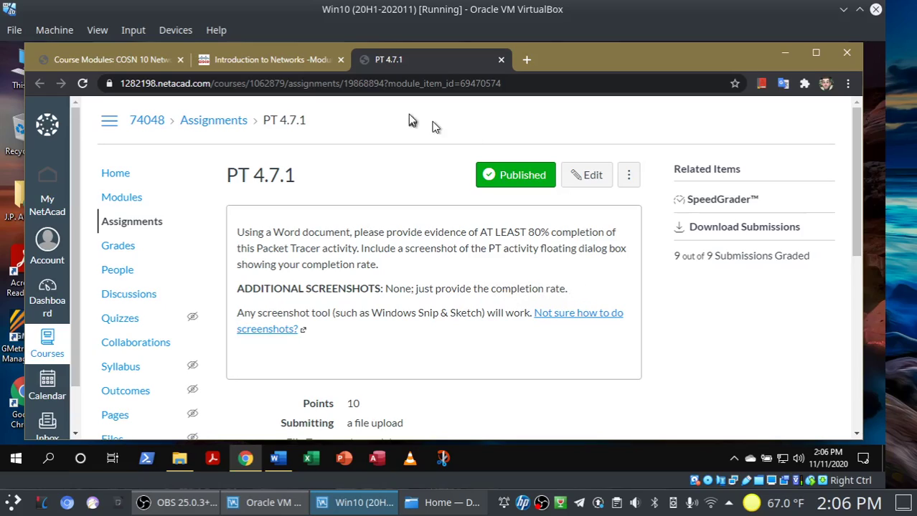
Step: Close the assignment and scroll the course modules list back to Module 1
click(500, 59)
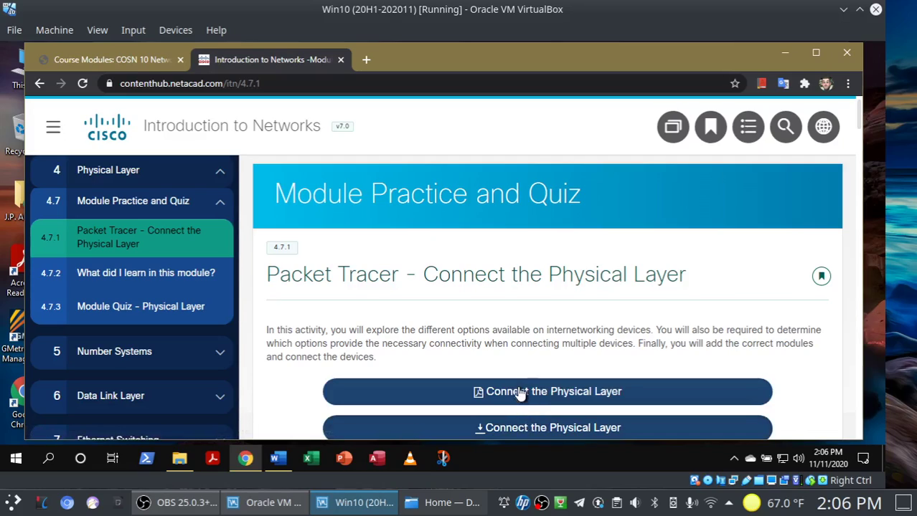
click(520, 394)
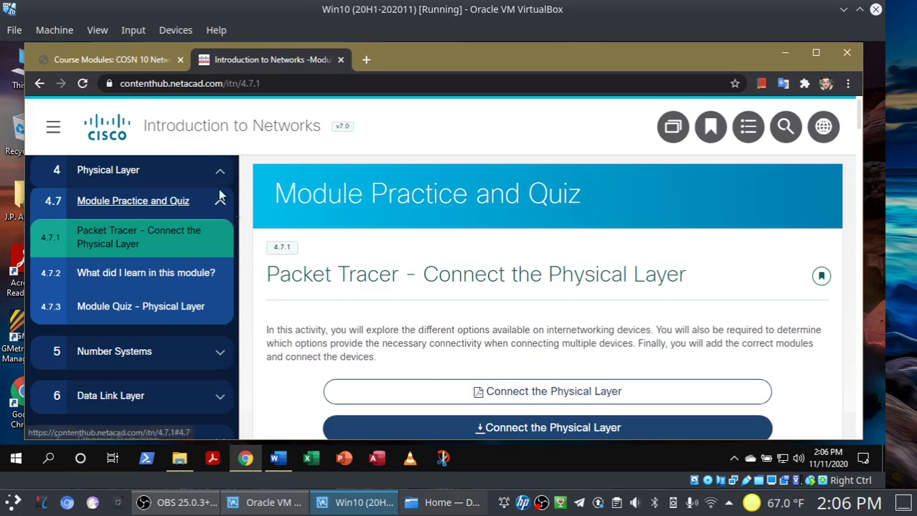
click(111, 62)
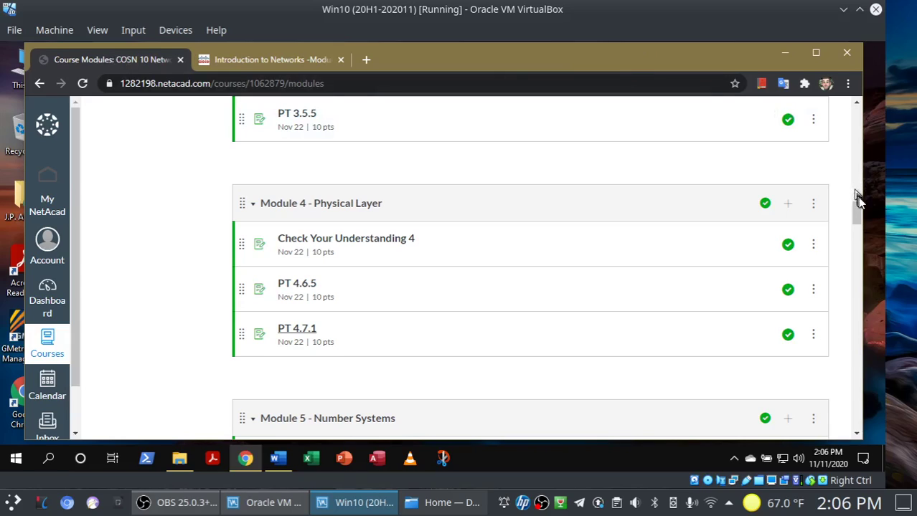
drag(858, 212, 862, 143)
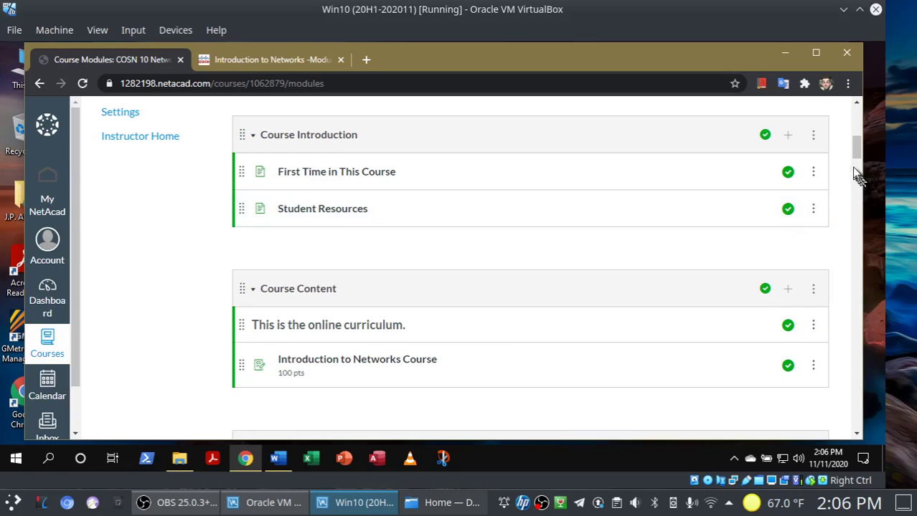
drag(854, 149, 855, 165)
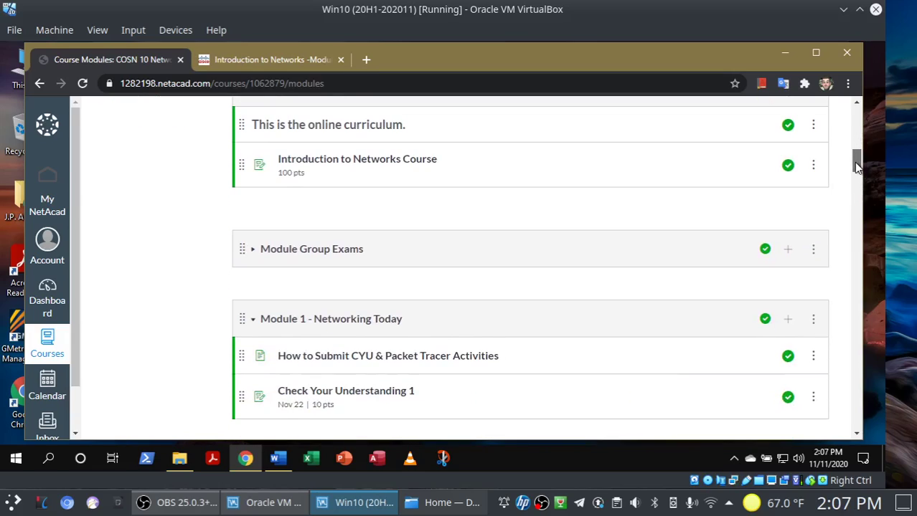
Step: Open 'How to Submit CYU & Packet Tracer Activities' in a new tab and scroll to its example
middle_click(422, 363)
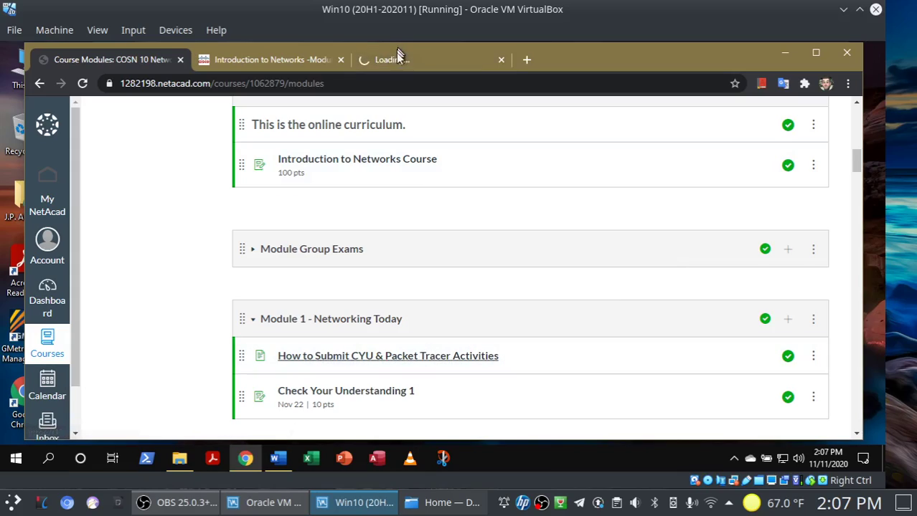
click(421, 60)
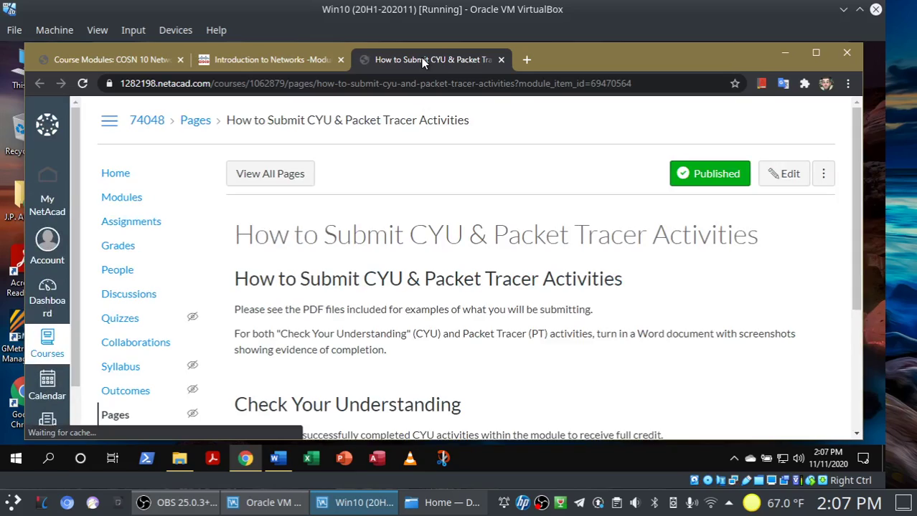
drag(855, 290, 853, 397)
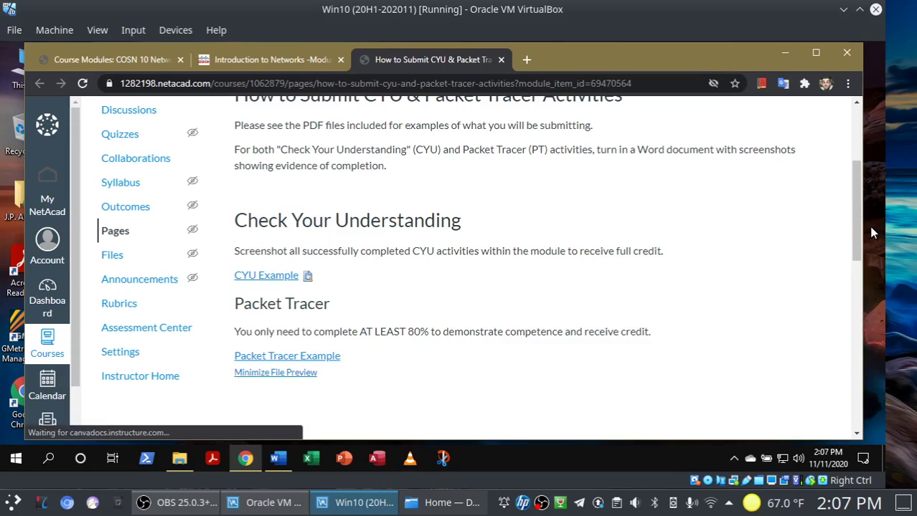
drag(854, 231, 859, 330)
Step: Close the submission page and go to lesson 4.4.3 on straight-through and crossover UTP cables
click(278, 461)
click(277, 463)
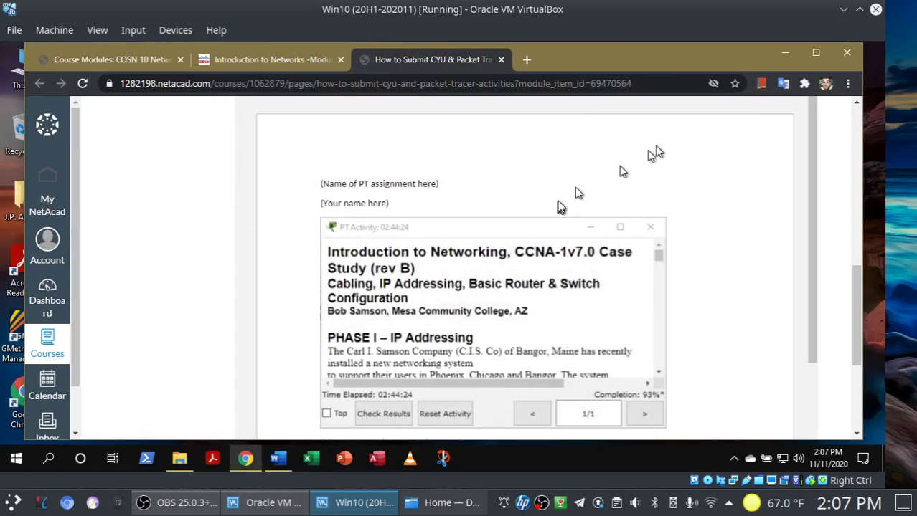
click(501, 60)
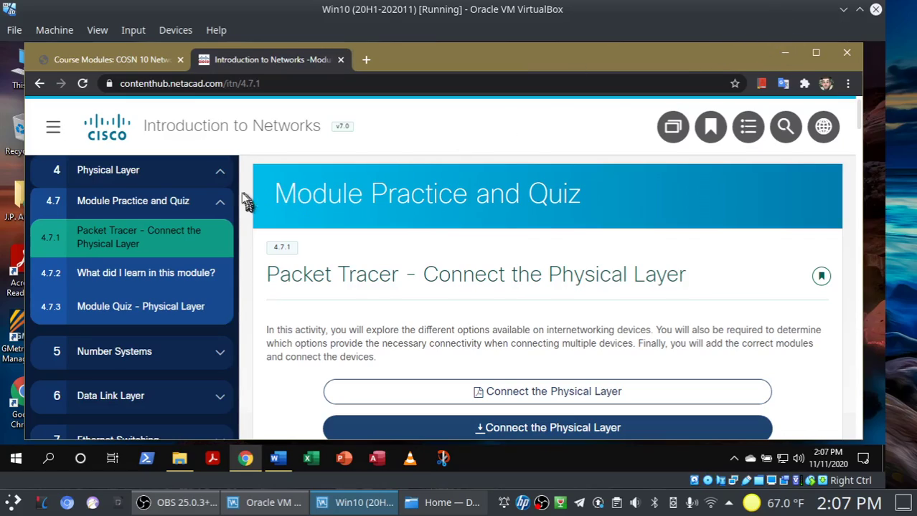
scroll(236, 190, up, 2)
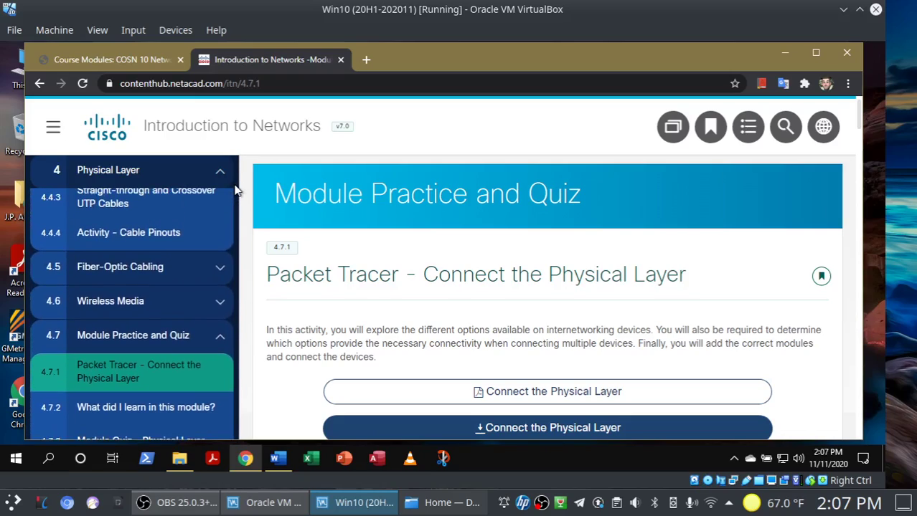
click(120, 197)
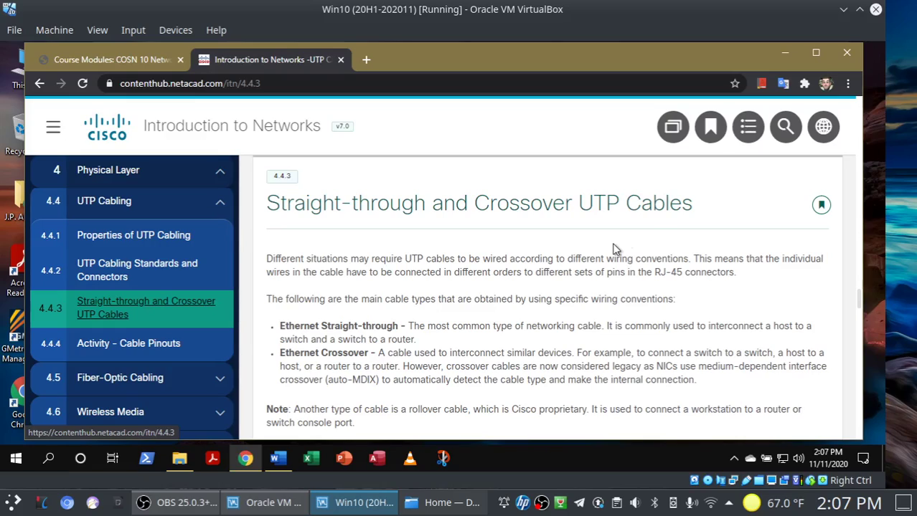
Step: Open the 4.7.1-packet-tracer file from the Shared (Z:) folder in Packet Tracer
click(785, 52)
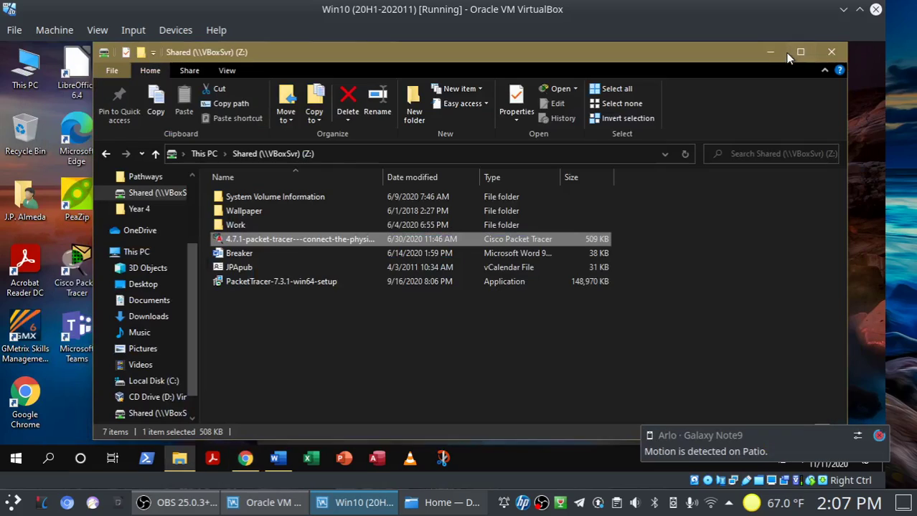
click(408, 325)
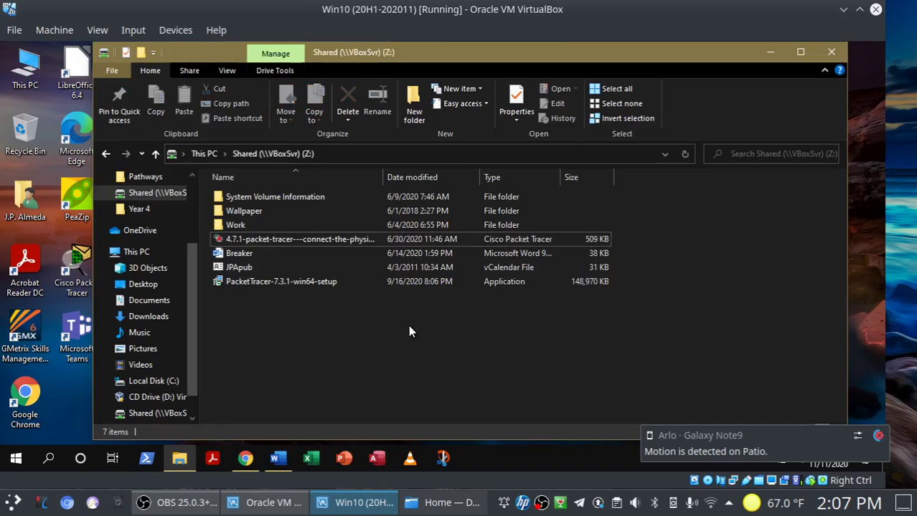
click(260, 238)
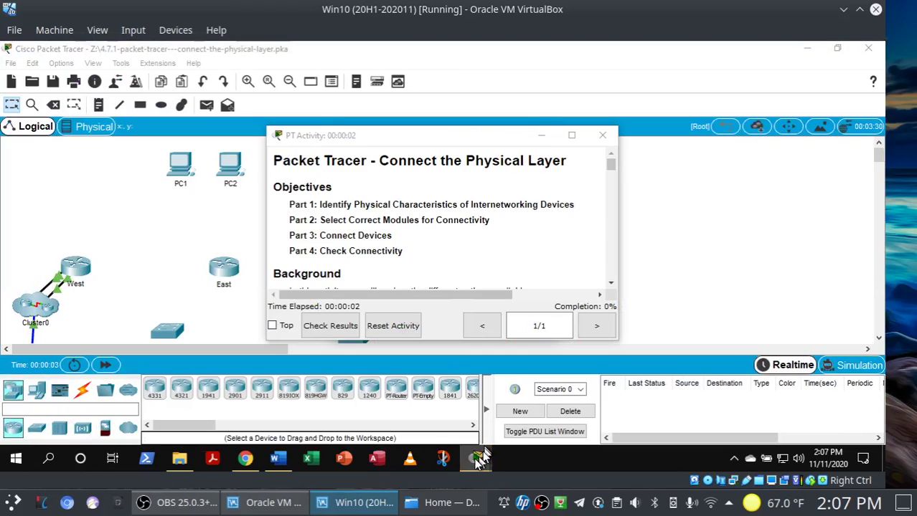
Step: Replace the Guest user profile name with the student's name and accept the activity reset
mouse_move(476, 461)
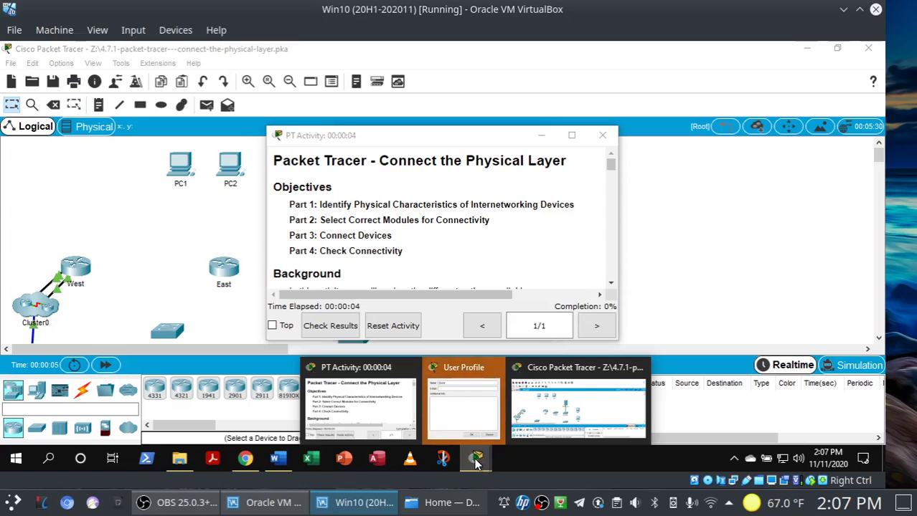
click(466, 416)
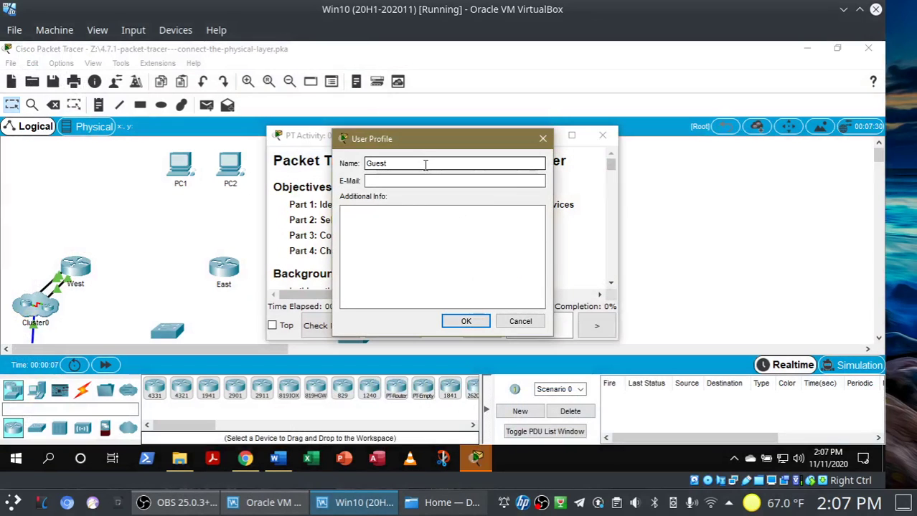
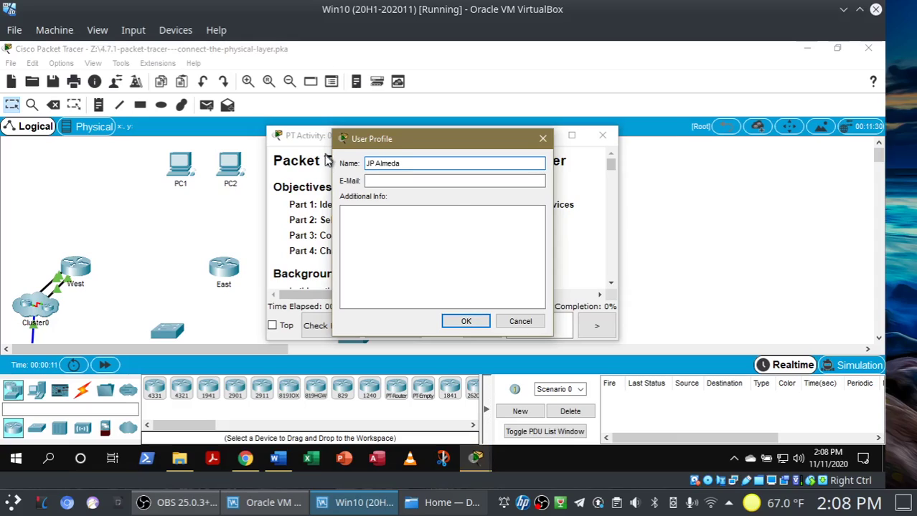
click(468, 321)
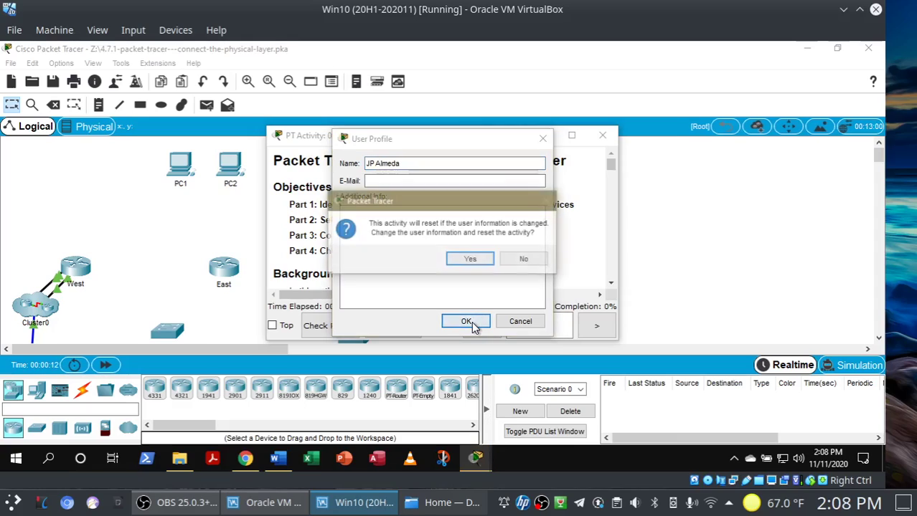
click(470, 259)
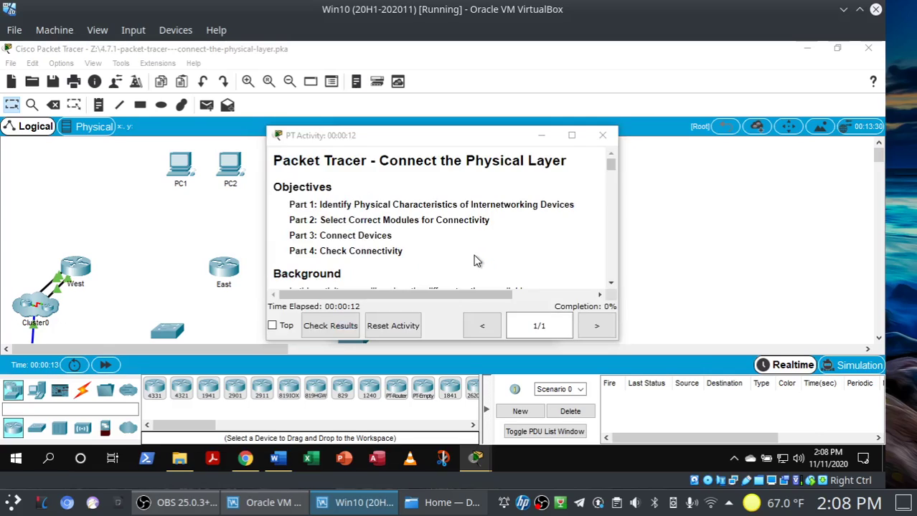
Step: Enlarge the PT Activity instructions window and move it up and right, clear of the East router topology
drag(460, 143, 697, 118)
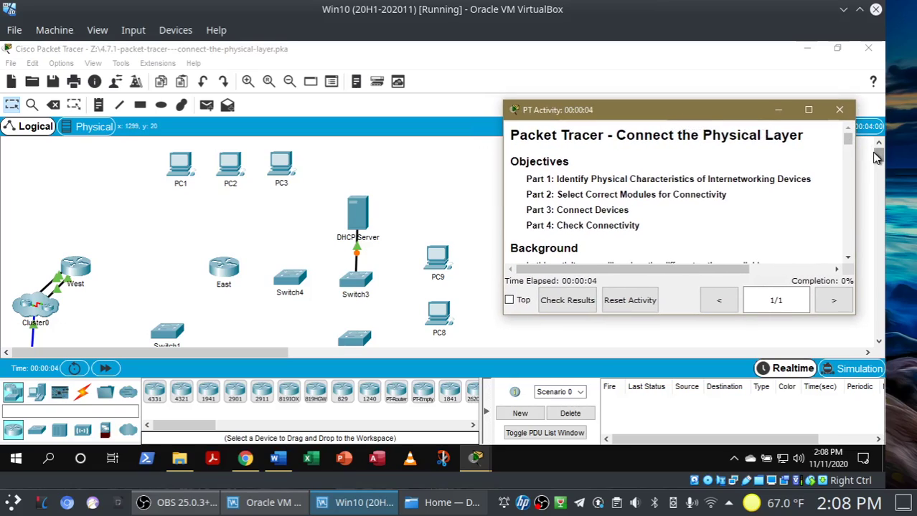
mouse_move(881, 158)
mouse_down()
mouse_move(880, 172)
mouse_move(882, 147)
mouse_up()
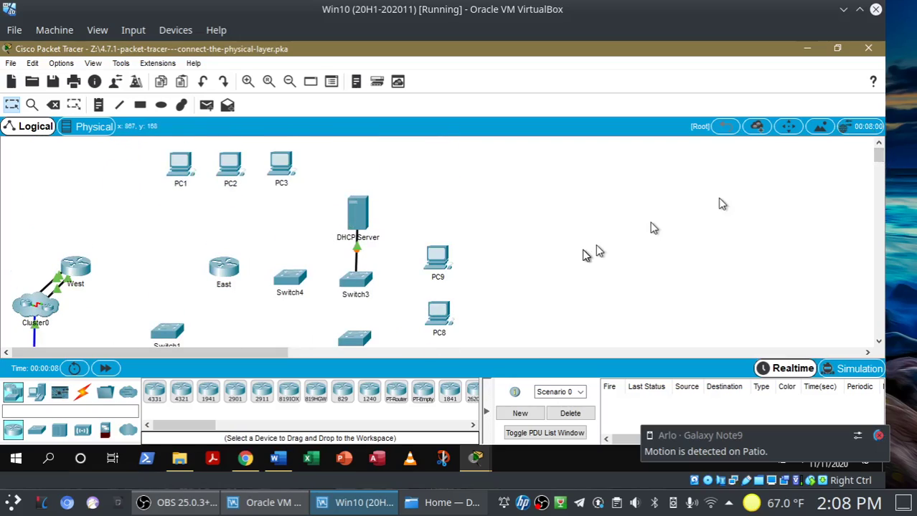
mouse_move(485, 457)
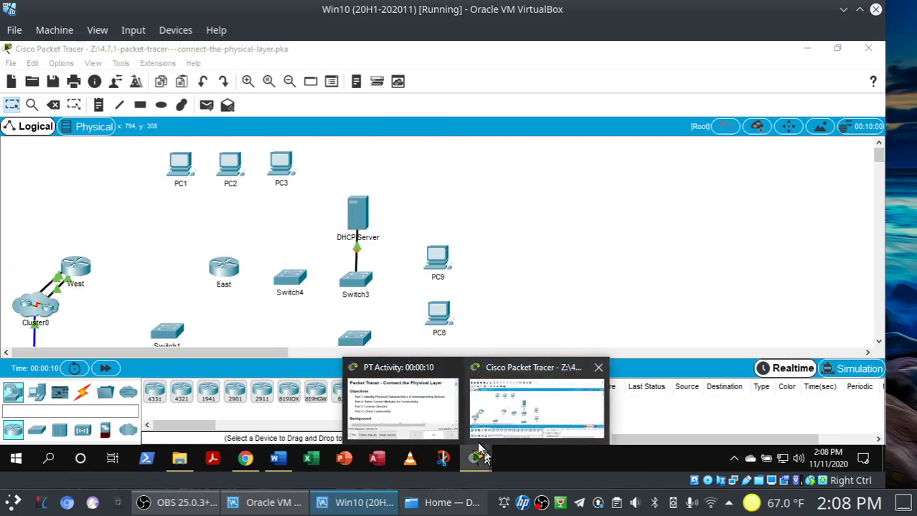
click(437, 412)
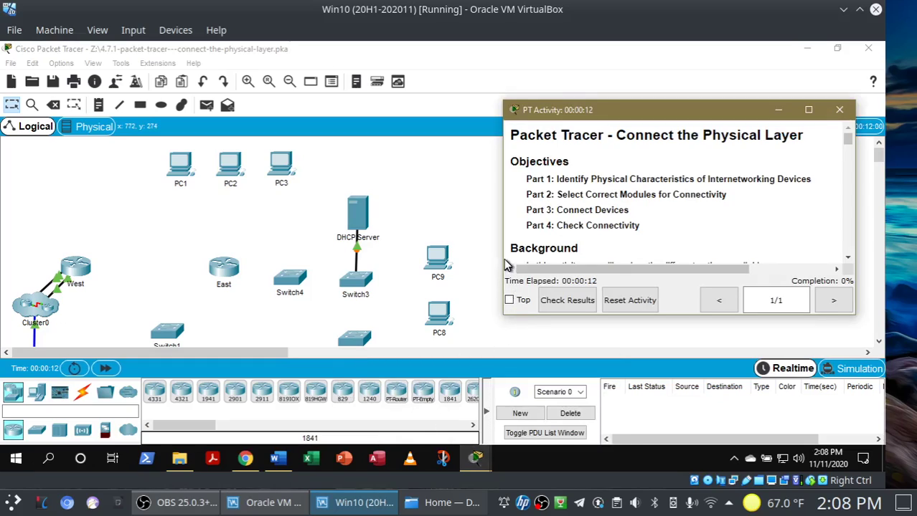
drag(498, 259, 420, 260)
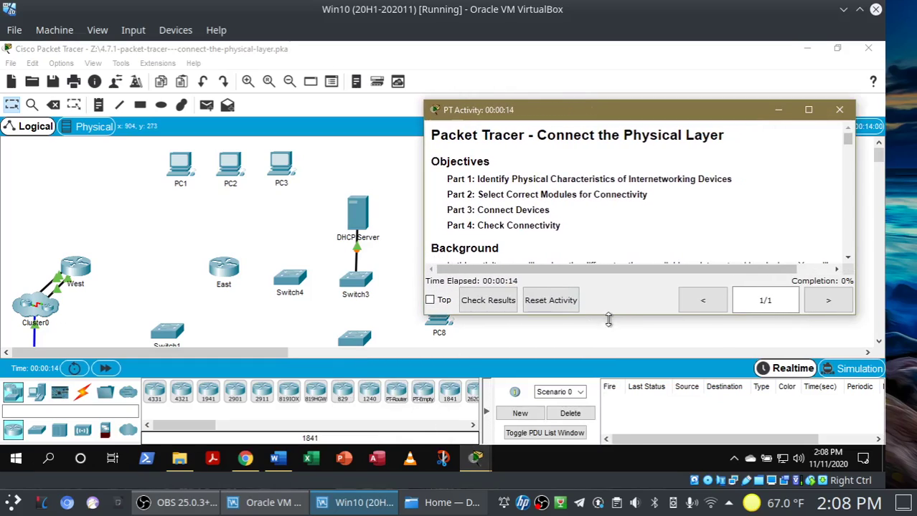
drag(624, 316, 624, 364)
drag(845, 141, 844, 161)
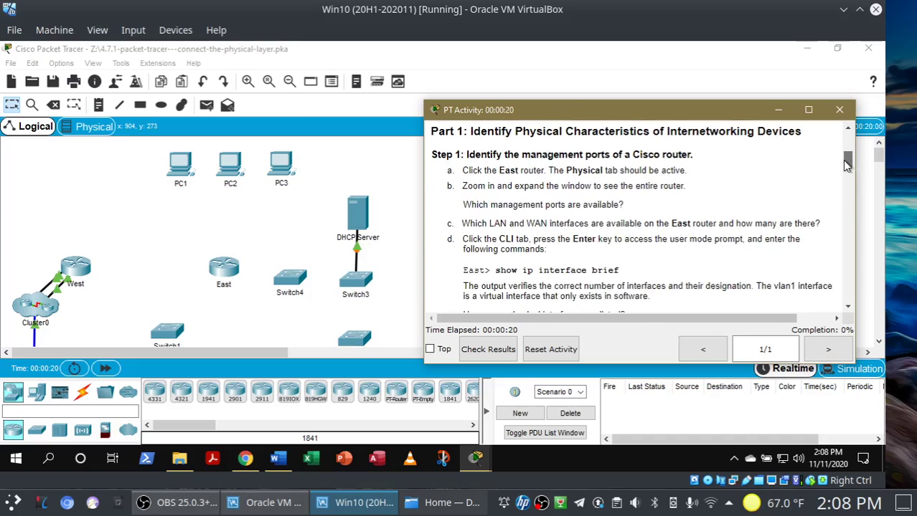
drag(638, 115, 656, 69)
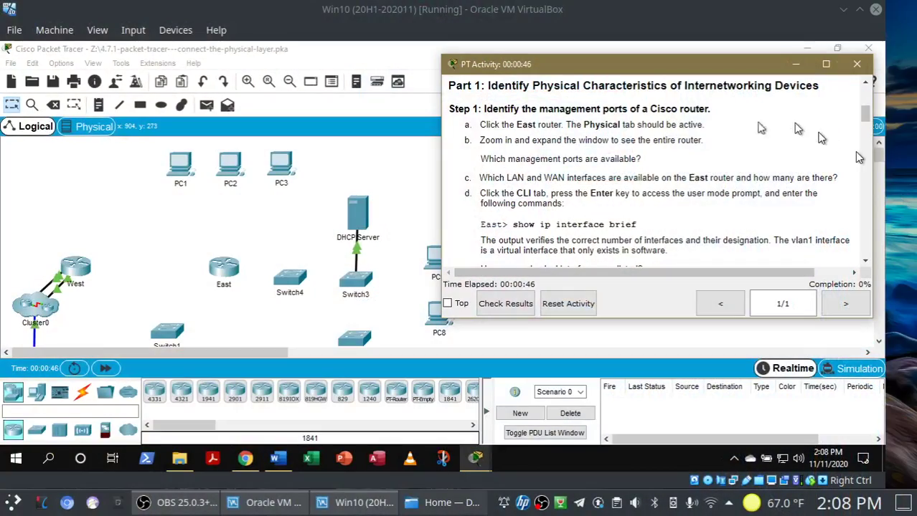
Step: Open the East router's physical view and zoom in on its chassis
click(225, 271)
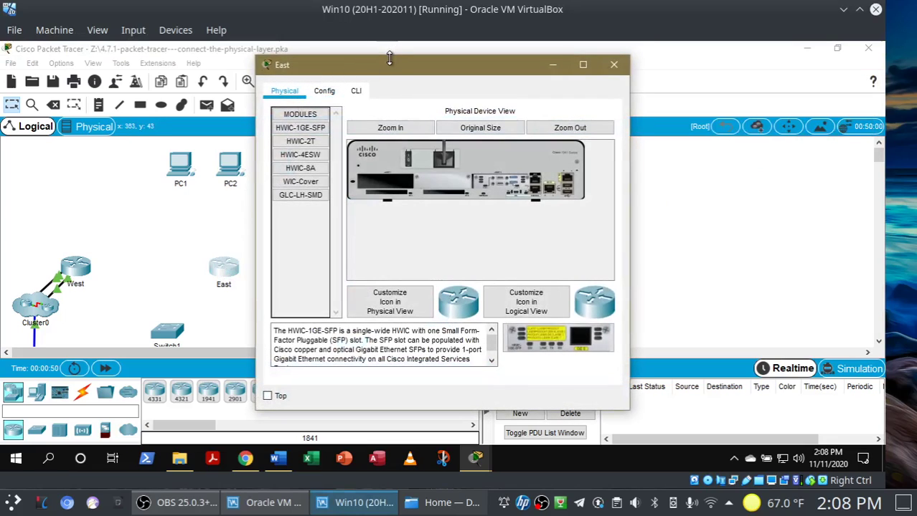
drag(388, 68, 143, 64)
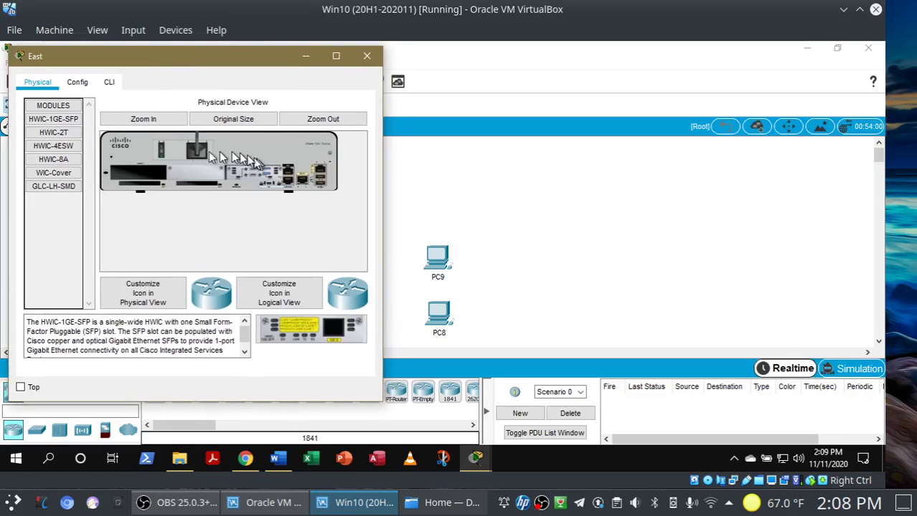
click(133, 121)
drag(146, 267, 123, 283)
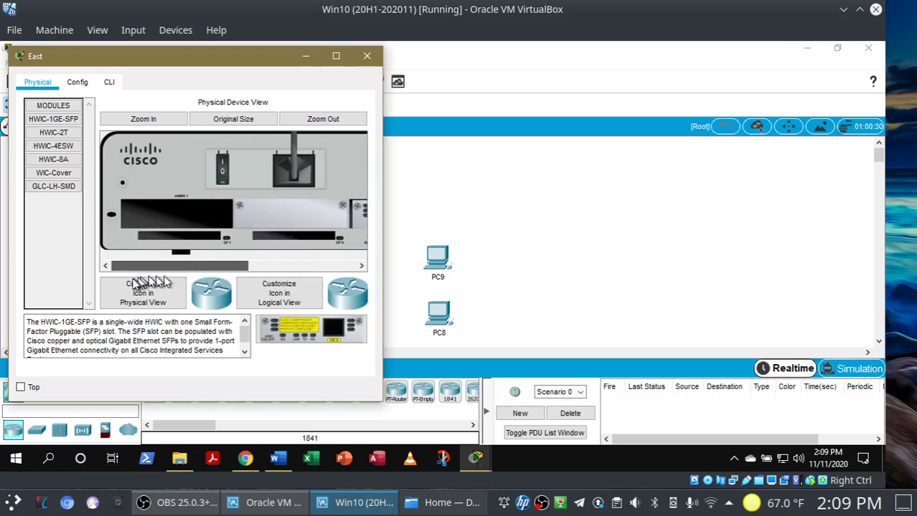
Step: Read the HWIC-2T, HWIC-4ESW, HWIC-8A, WIC-Cover, GLC-LH-SMD and HWIC-1GE-SFP module descriptions
click(53, 133)
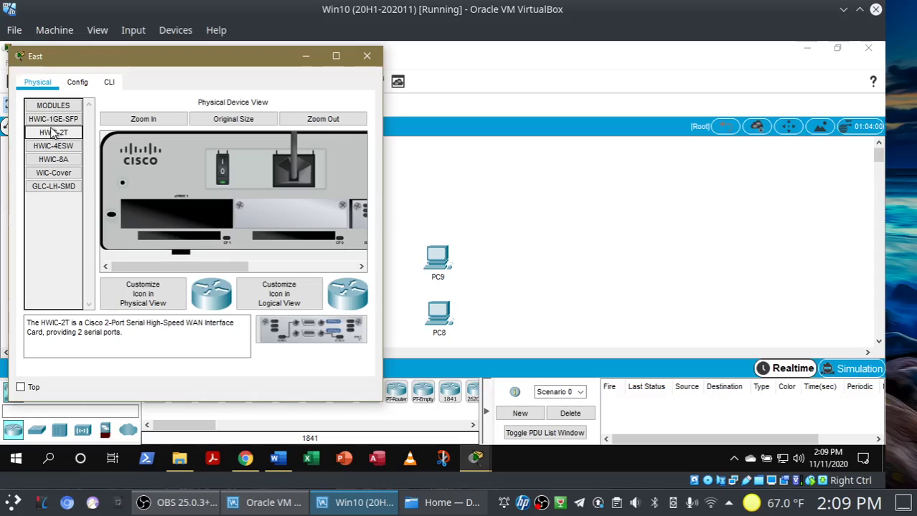
click(53, 145)
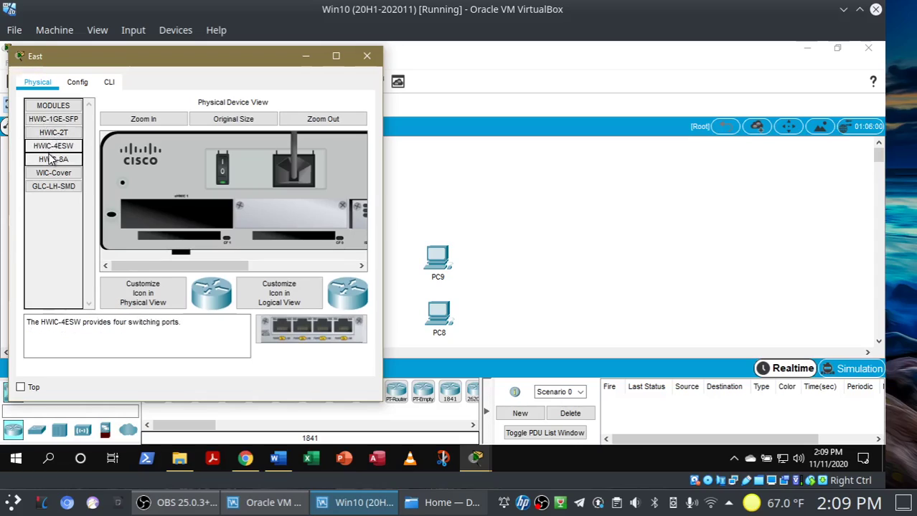
click(52, 159)
click(50, 174)
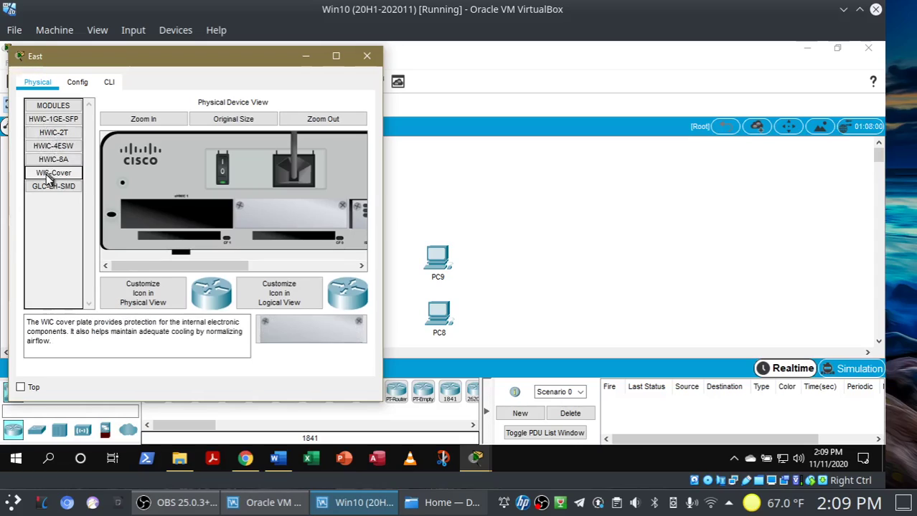
click(52, 187)
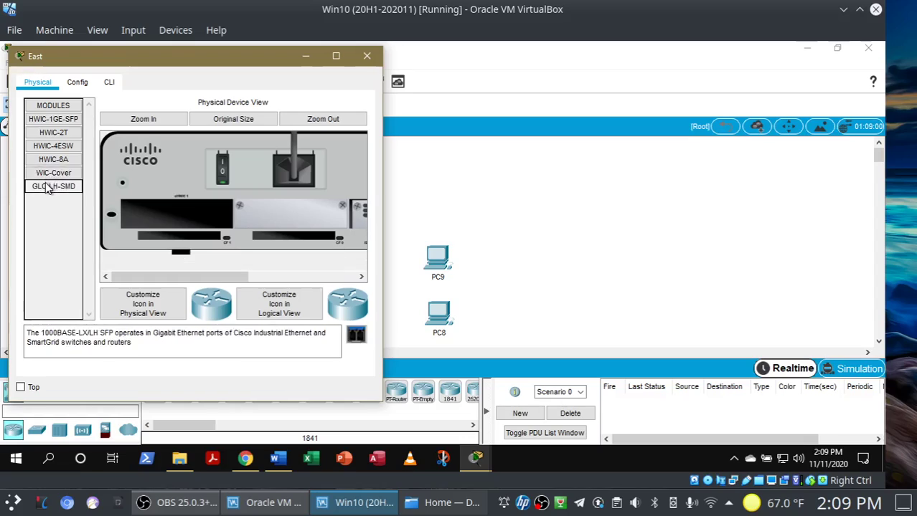
click(52, 119)
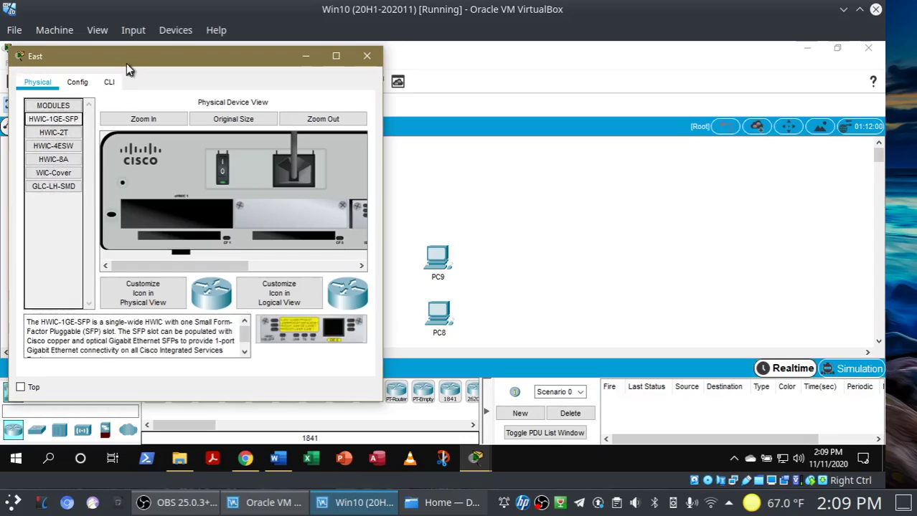
drag(127, 61, 528, 71)
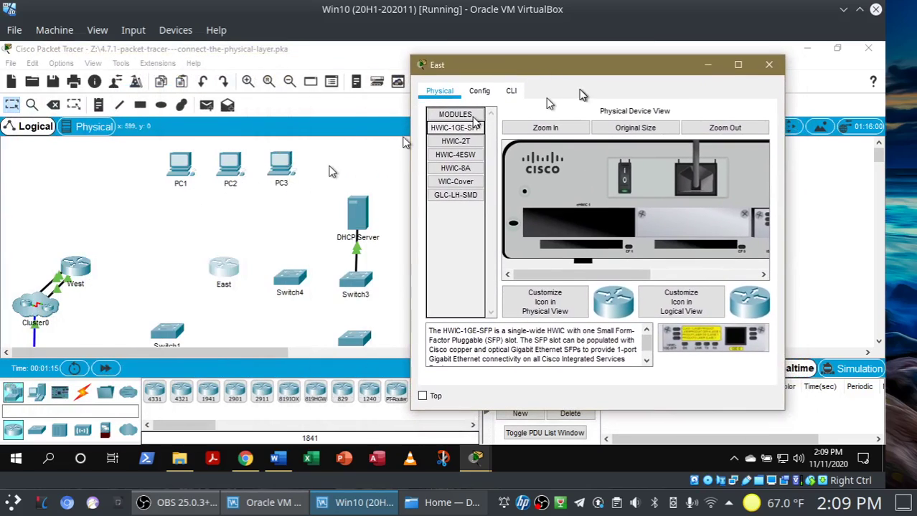
drag(592, 72, 430, 71)
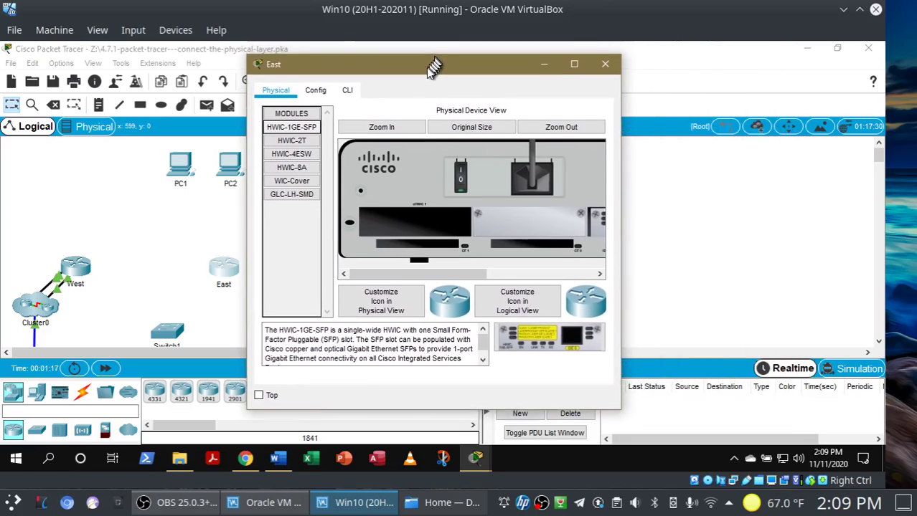
Step: Run 'show ip interface brief' in the East router's CLI to list interface status
click(348, 91)
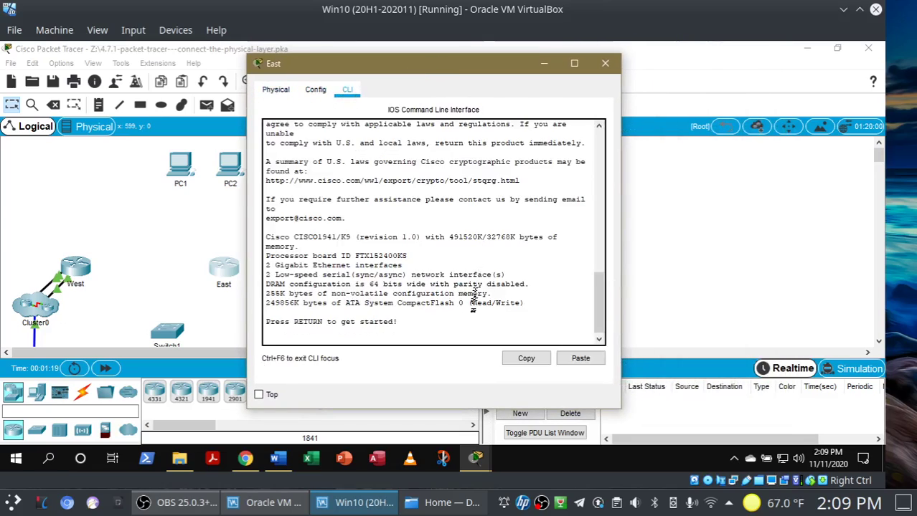
key(Return)
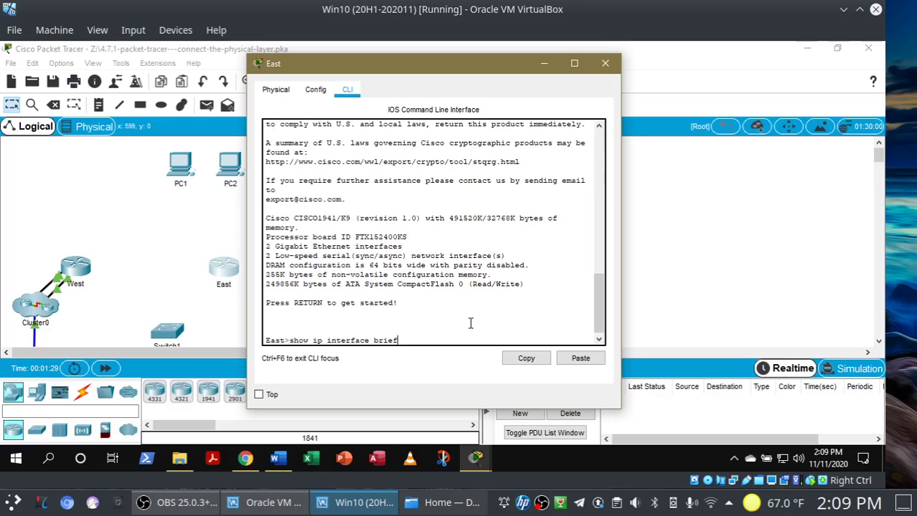
key(Return)
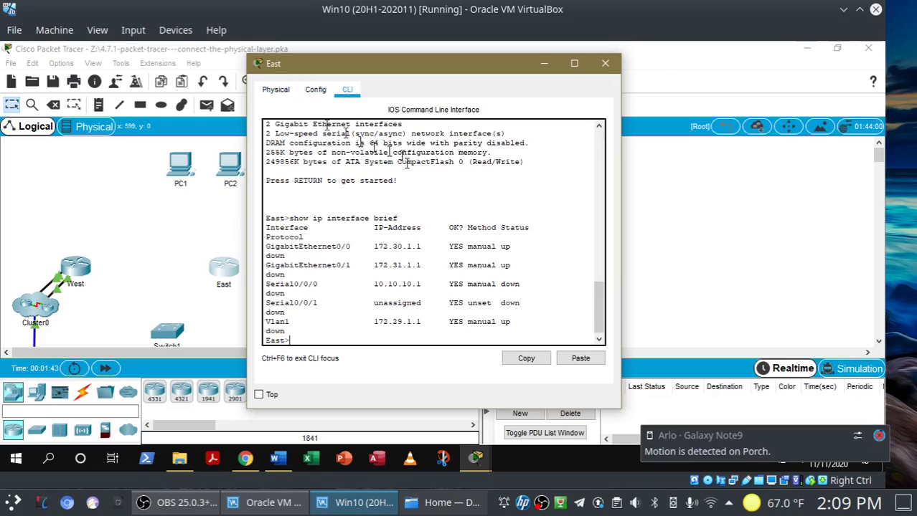
click(273, 98)
Step: Show the instructions at Part 2 Step 1 beside the East router, highlighting 'purchase a new switch'
drag(362, 76, 151, 78)
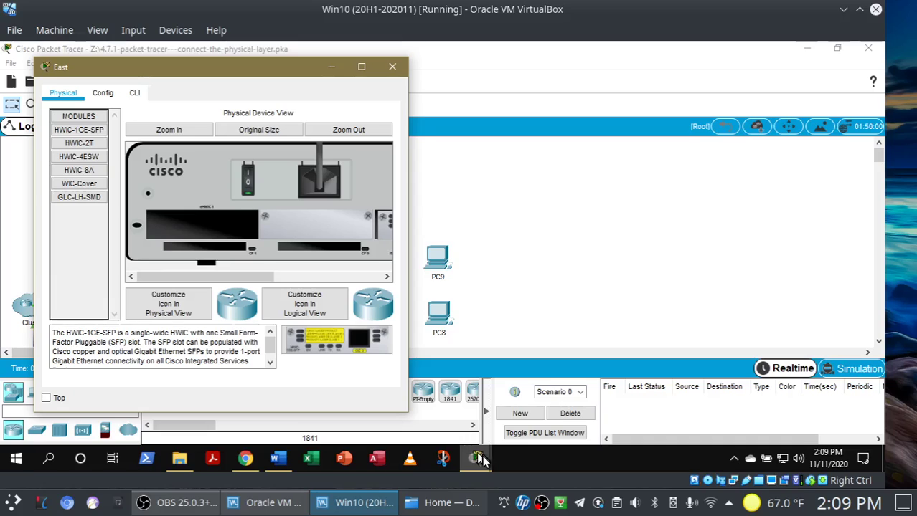
mouse_move(482, 456)
click(358, 397)
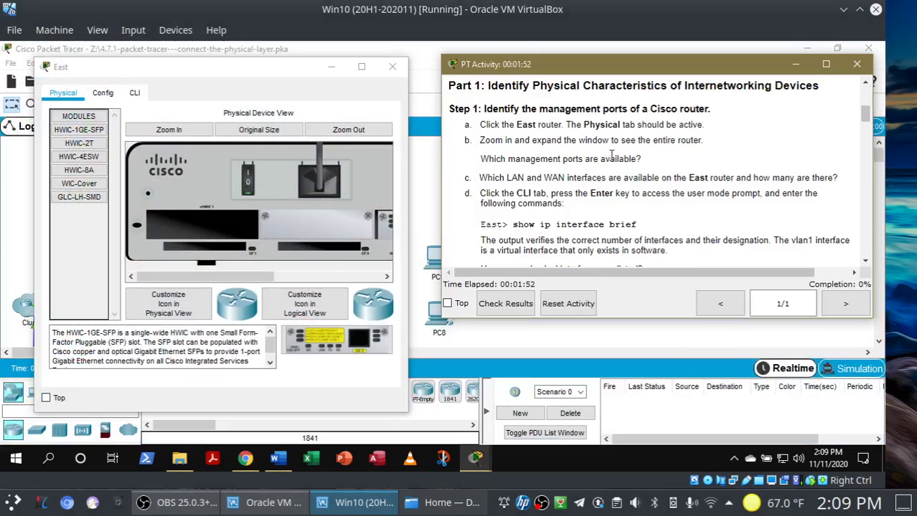
drag(628, 63, 607, 66)
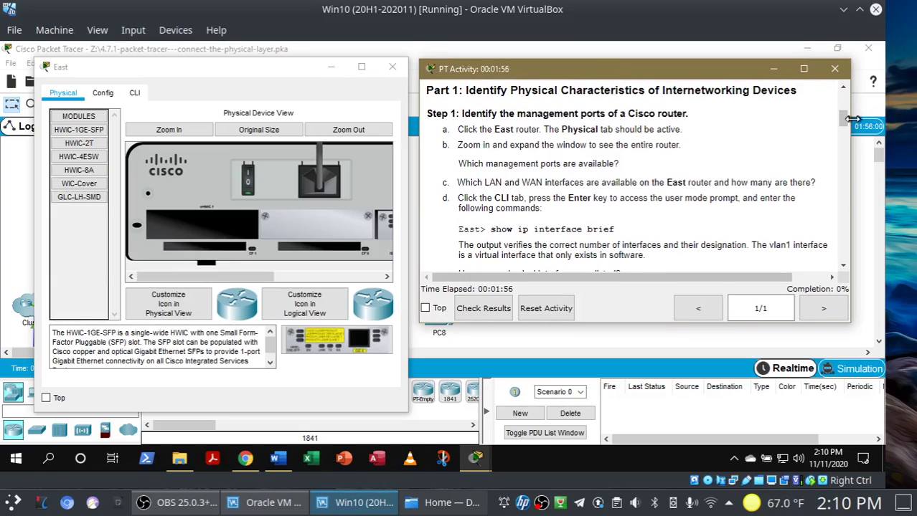
drag(844, 124, 842, 148)
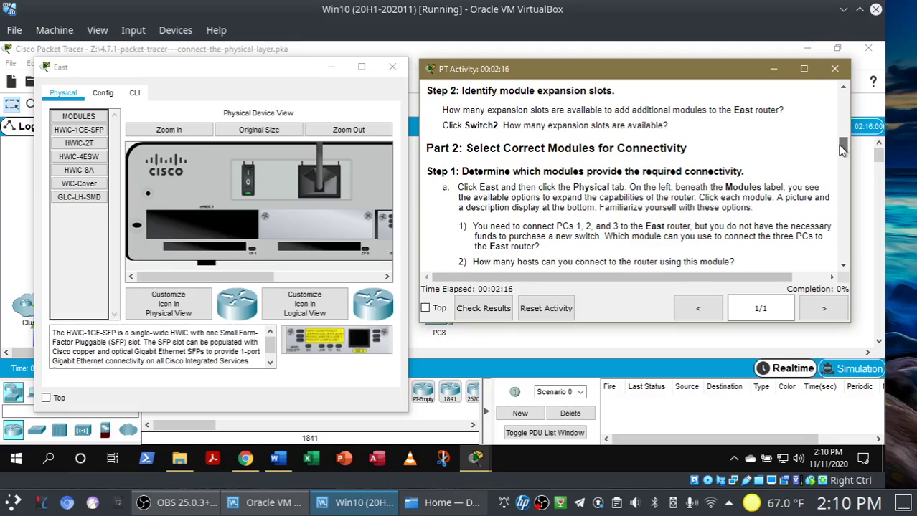
drag(842, 149, 842, 154)
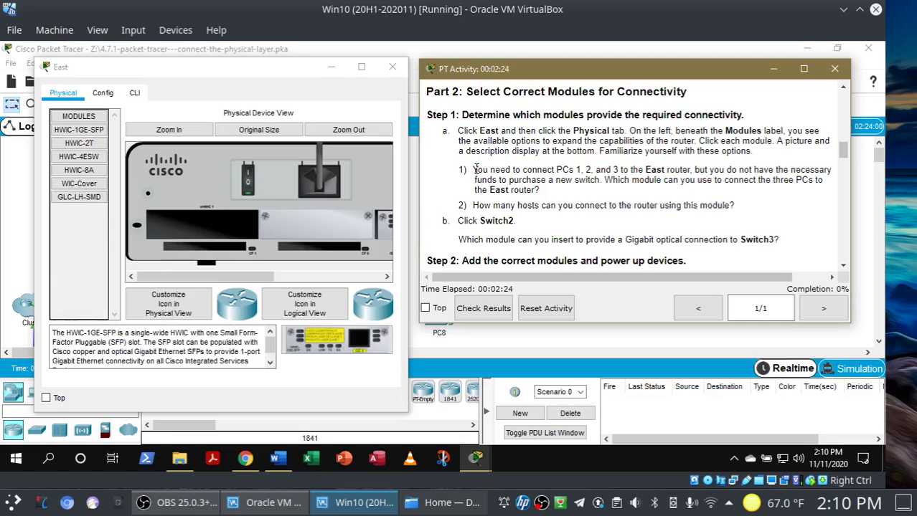
drag(474, 173, 674, 169)
drag(508, 181, 596, 180)
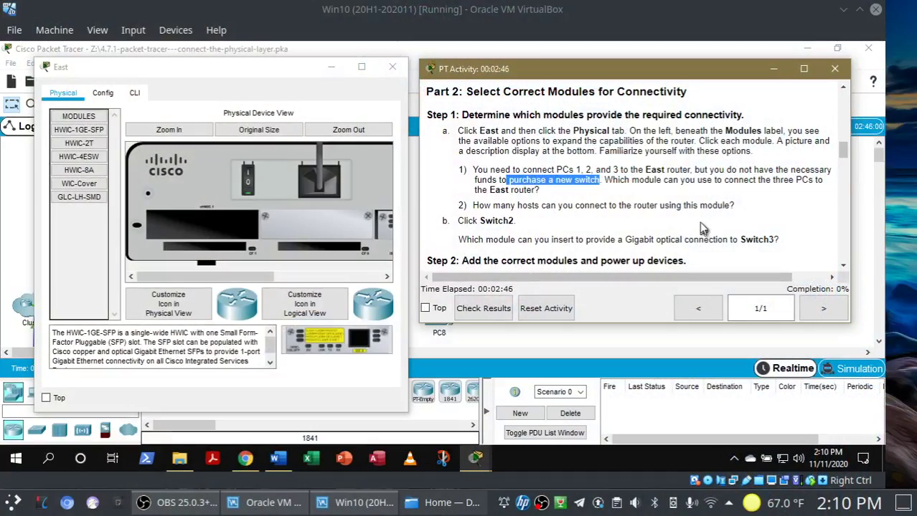
Step: Compare HWIC-2T, HWIC-4ESW, HWIC-8A, WIC-Cover and GLC-LH-SMD, settling on the four-port HWIC-4ESW
click(223, 76)
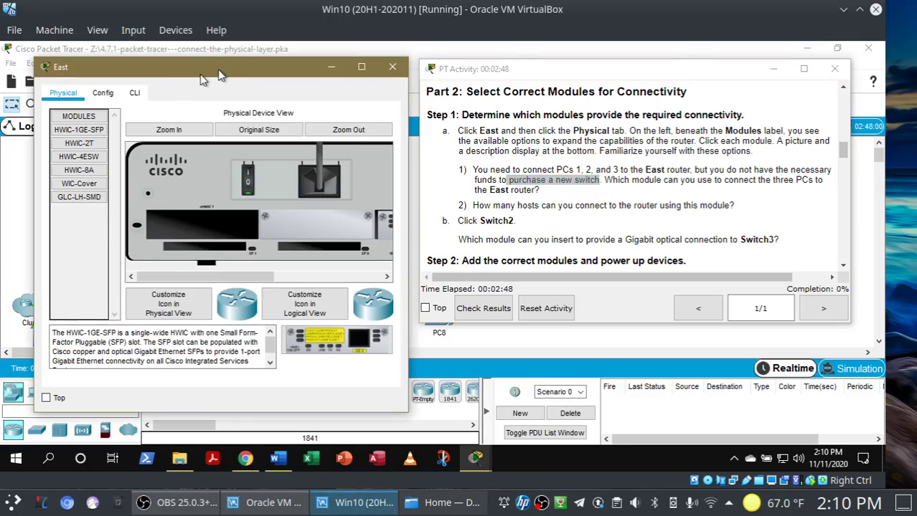
click(80, 144)
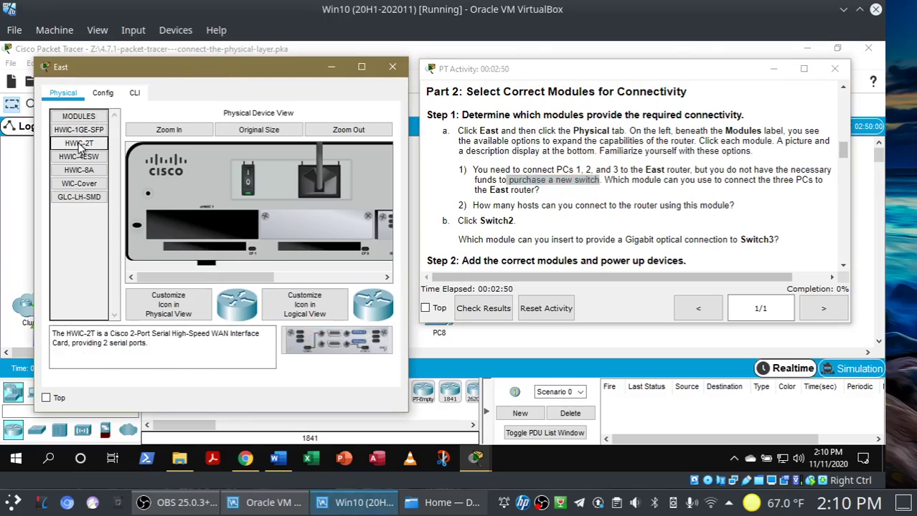
click(79, 157)
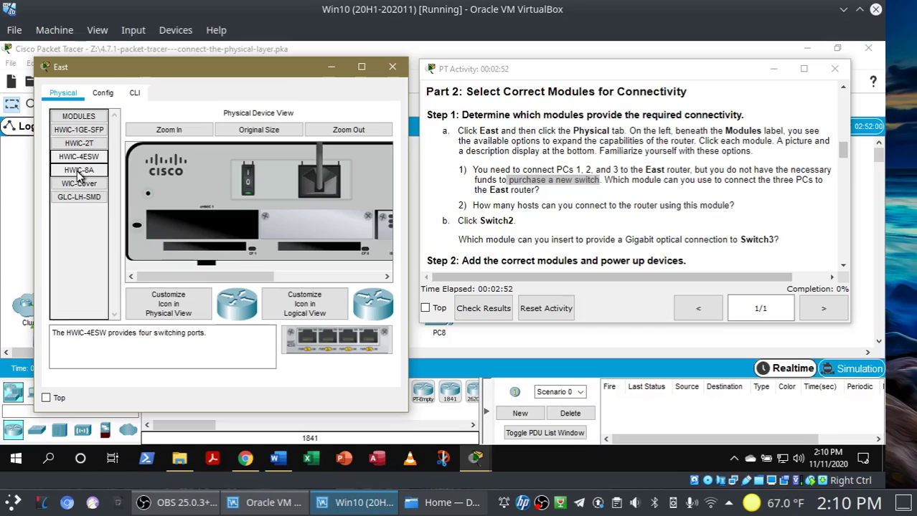
click(80, 169)
click(78, 184)
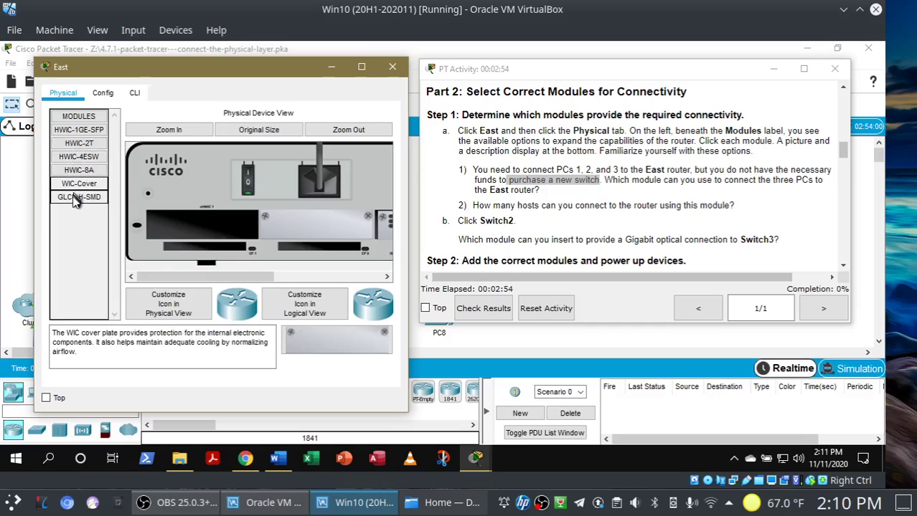
click(76, 198)
click(77, 184)
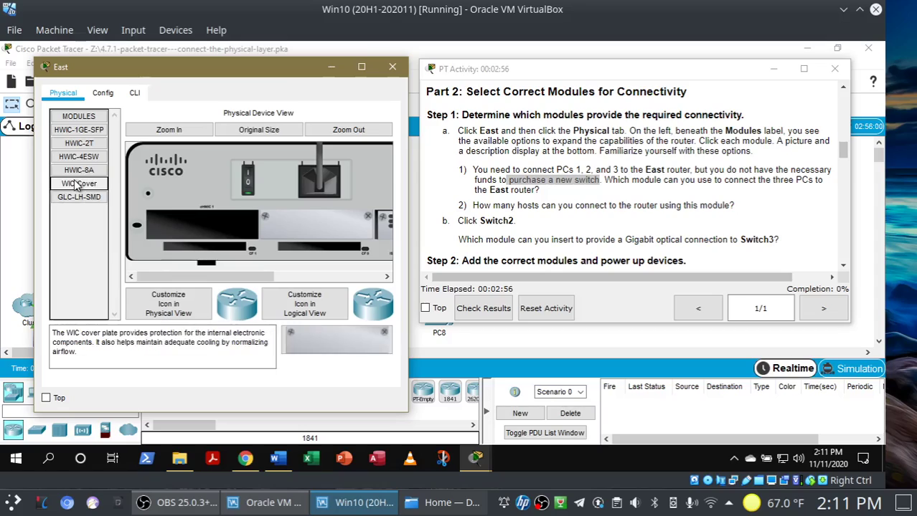
click(76, 173)
click(80, 157)
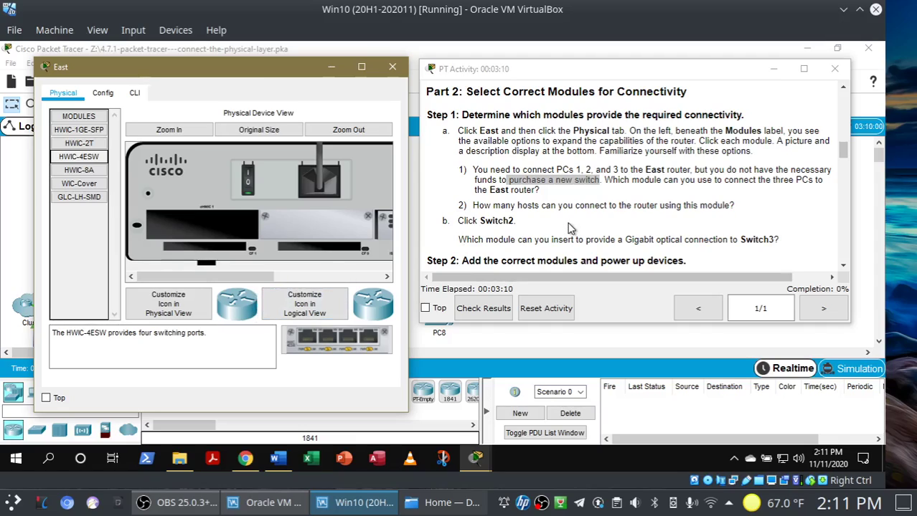
click(844, 152)
Step: Power off the East router, insert HWIC-4ESW into its empty slot, and power it back on
drag(843, 152, 844, 162)
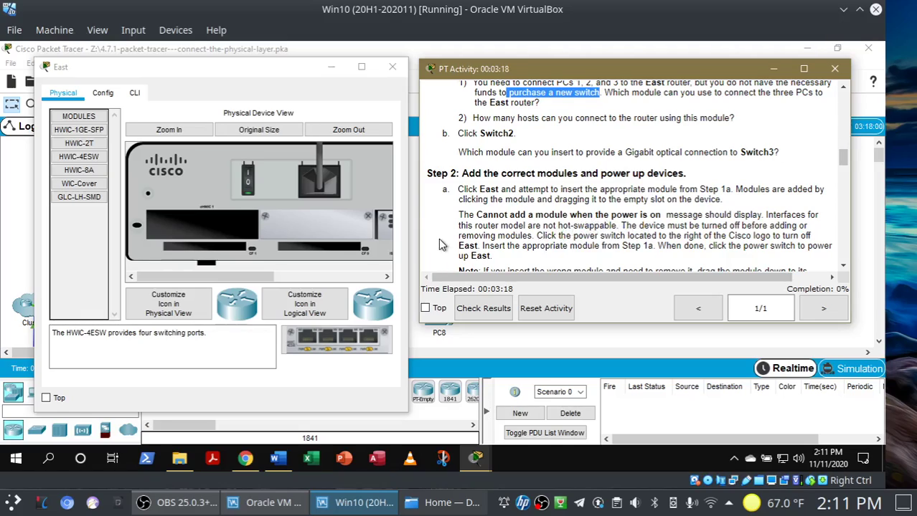
click(247, 179)
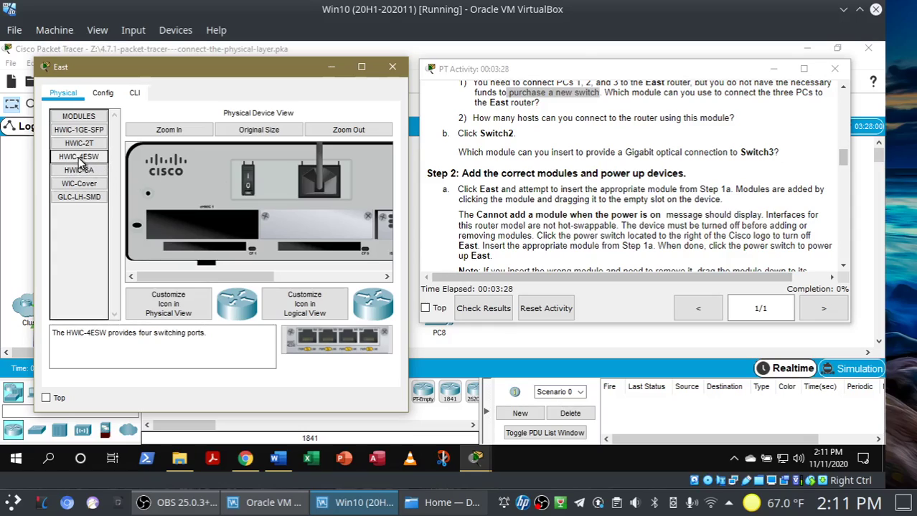
drag(80, 161, 201, 228)
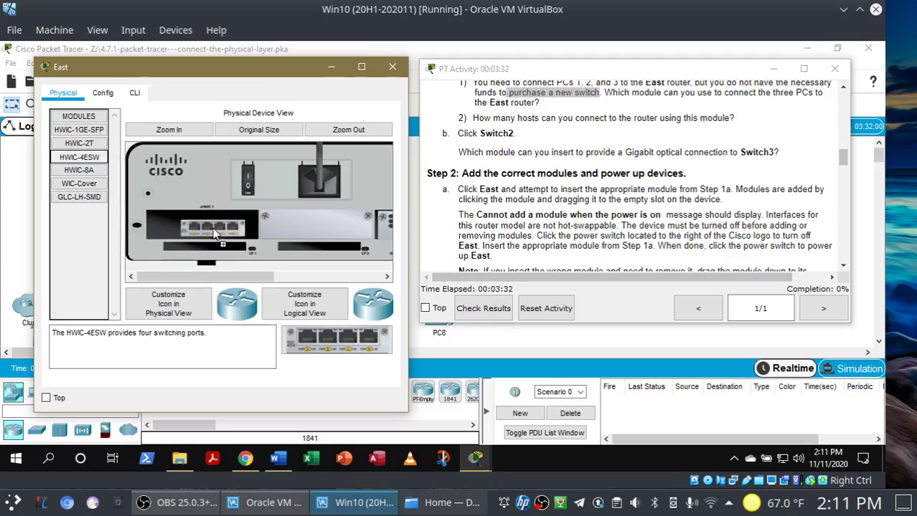
click(248, 178)
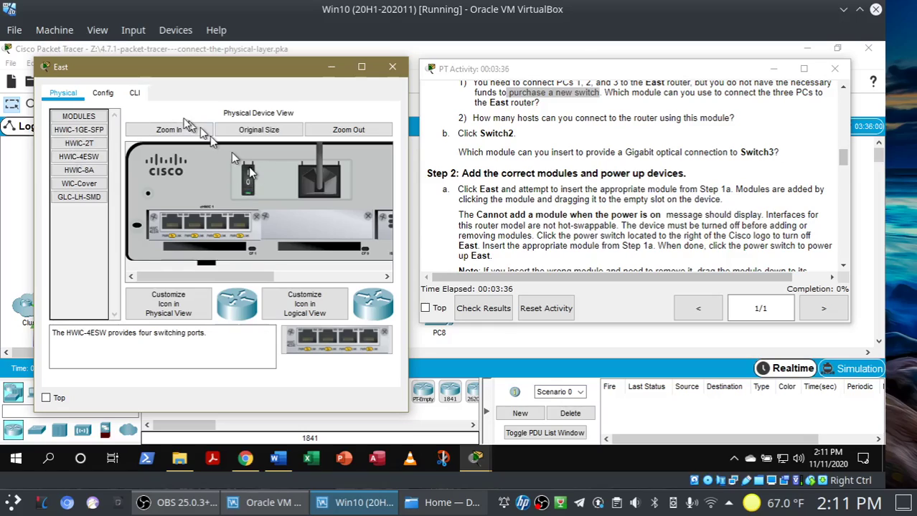
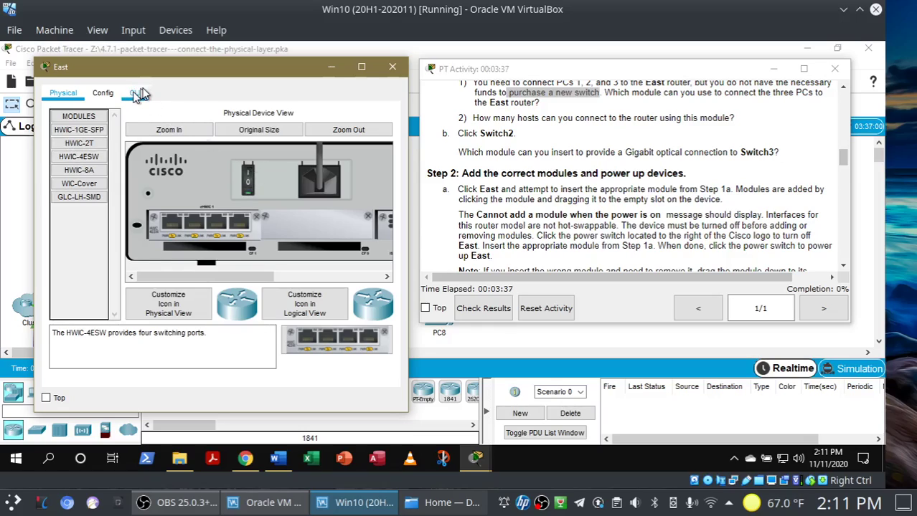
Step: Run 'show ip interface brief' on East to confirm the FastEthernet0/1/0–0/1/3 ports, then close its window
click(134, 94)
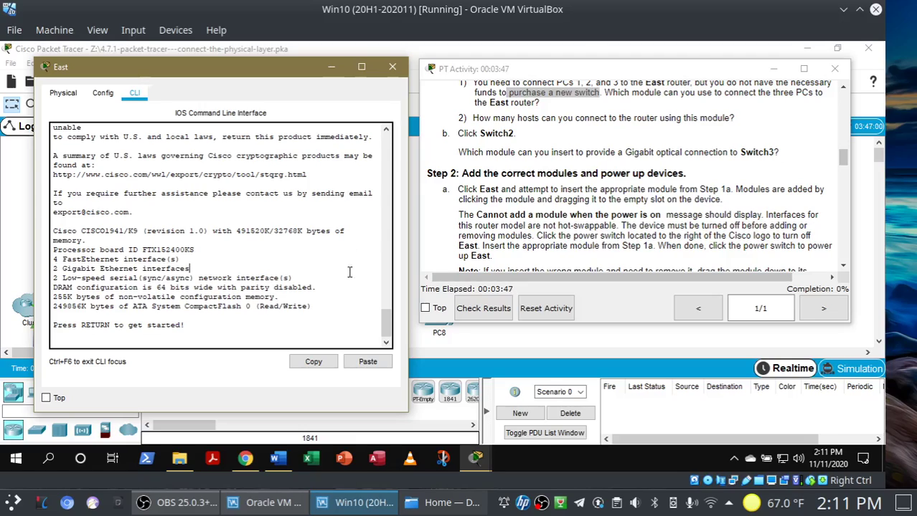
key(Return)
text(show ip interface brief)
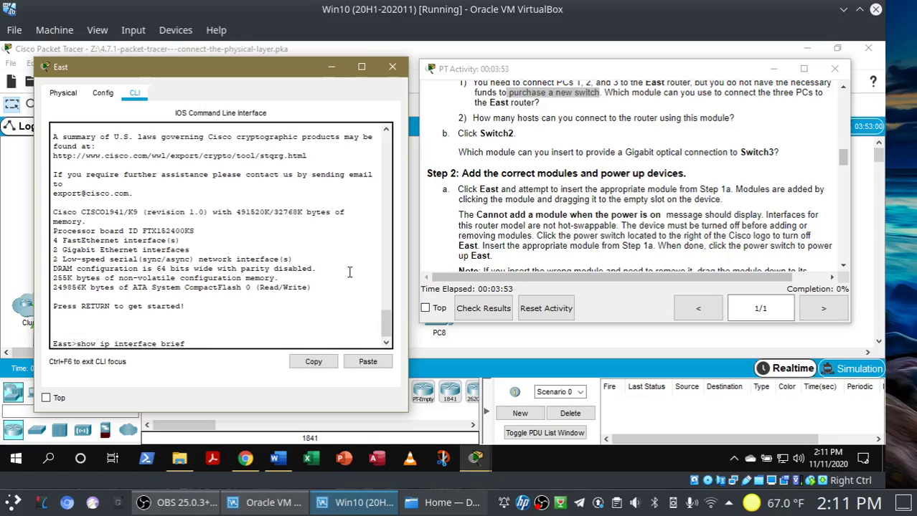
key(Return)
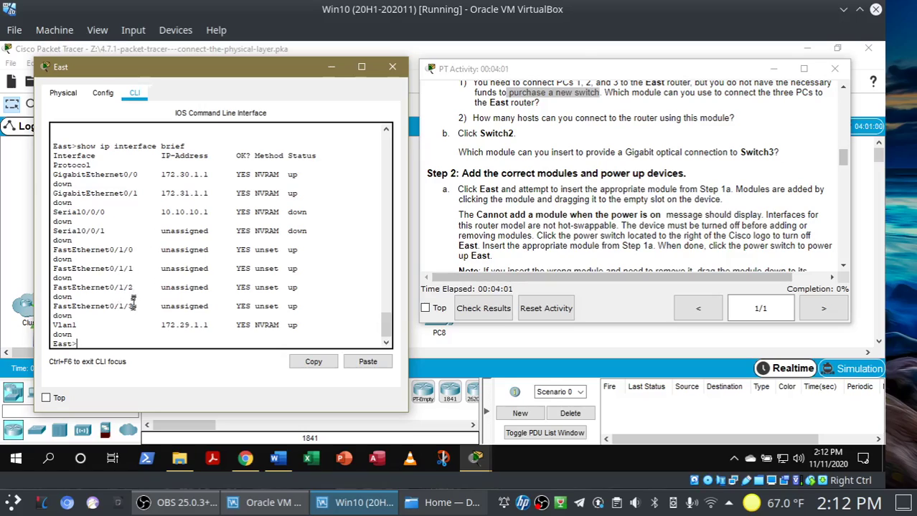
click(63, 96)
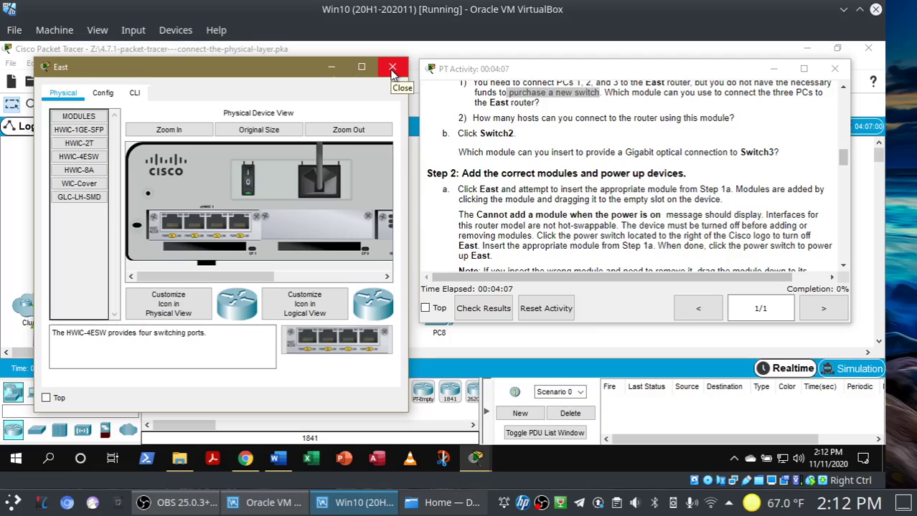
click(393, 69)
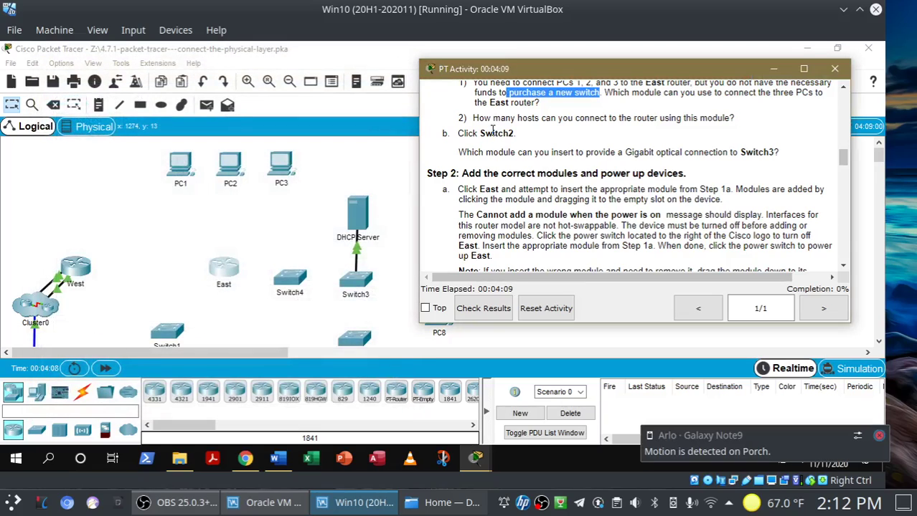
Step: Open Switch2's device window and move it aside to uncover PC7–PC9
click(882, 160)
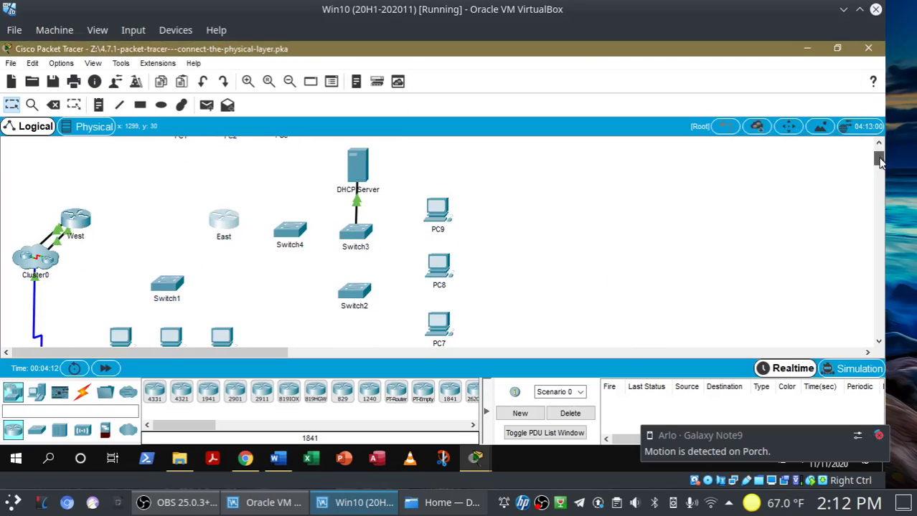
click(361, 297)
drag(375, 69, 165, 72)
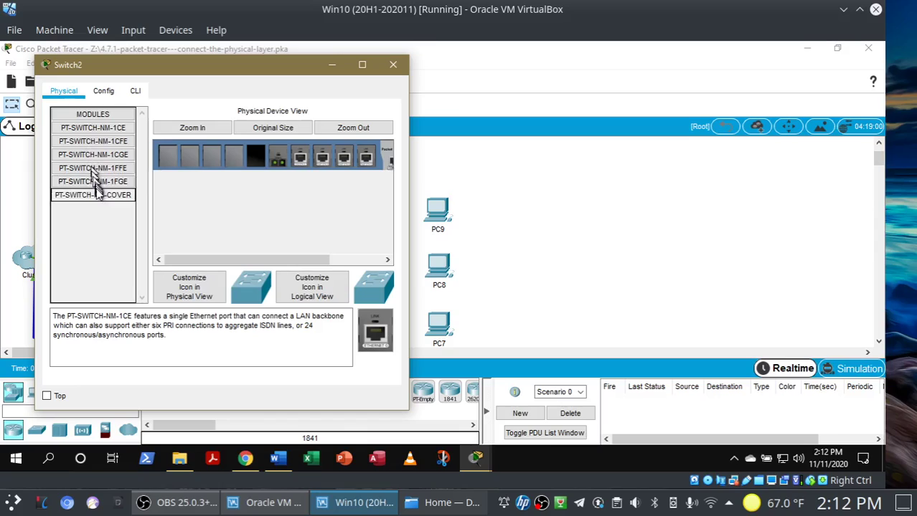
Step: Run 'show ip interface brief' on Switch2, showing five unassigned down ports including GigabitEthernet3/1
click(135, 91)
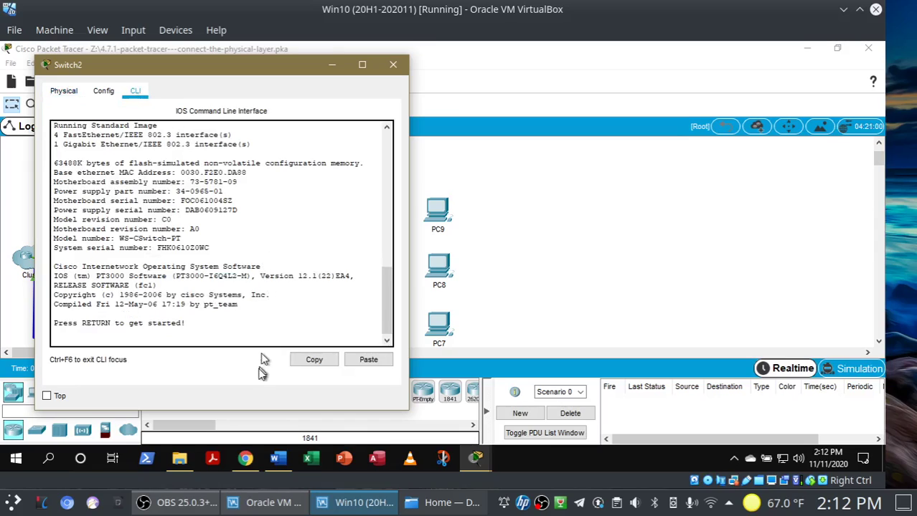
key(Return)
text(show ip interface brief)
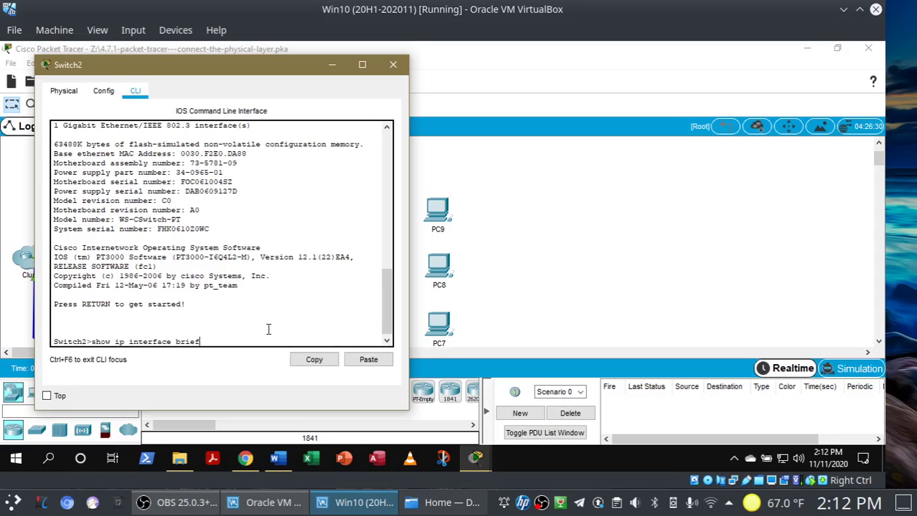
key(Return)
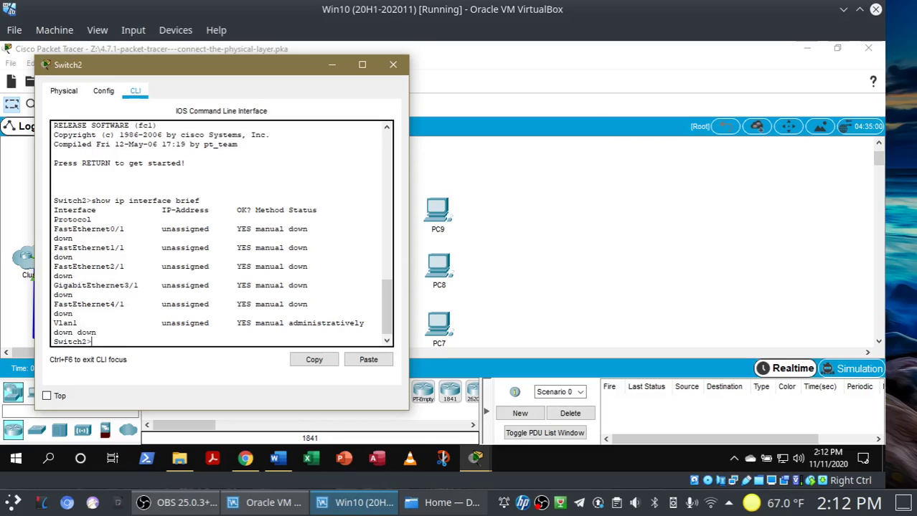
click(66, 91)
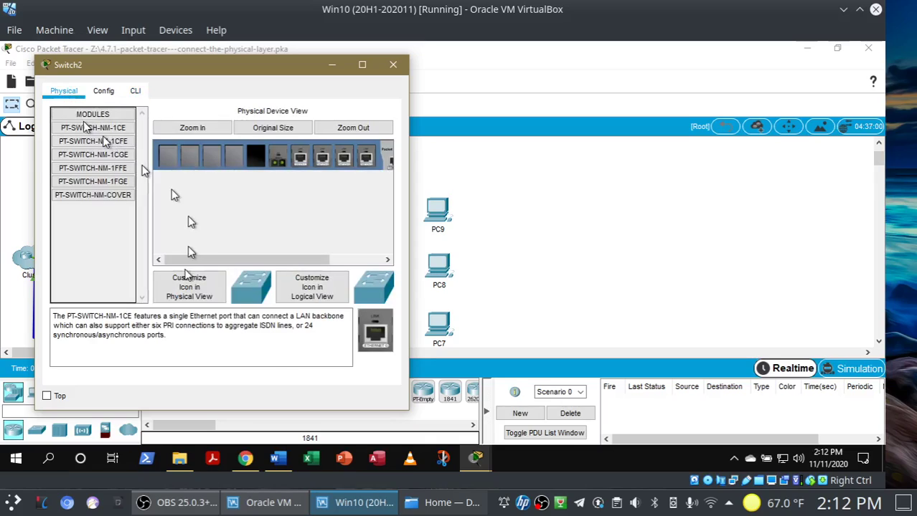
click(478, 457)
Step: Check the activity question asking for a Gigabit optical connection on Switch2
click(359, 406)
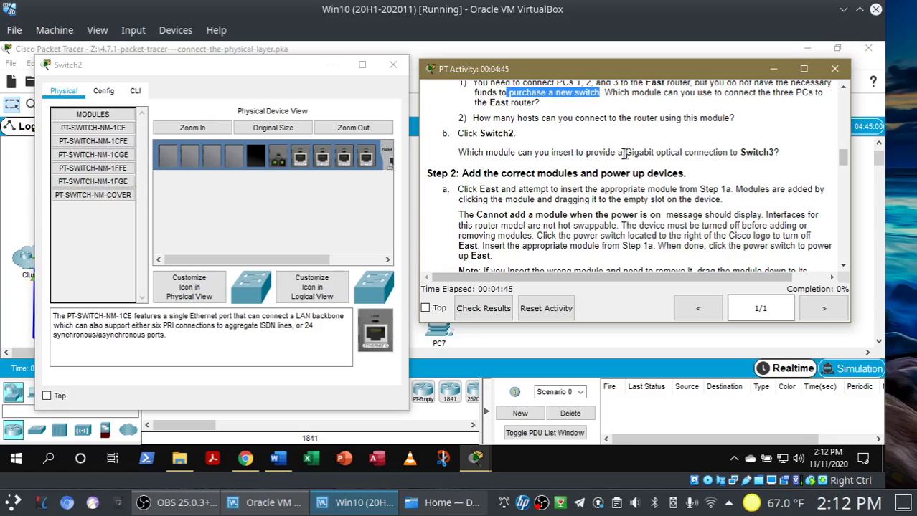
drag(626, 153, 782, 156)
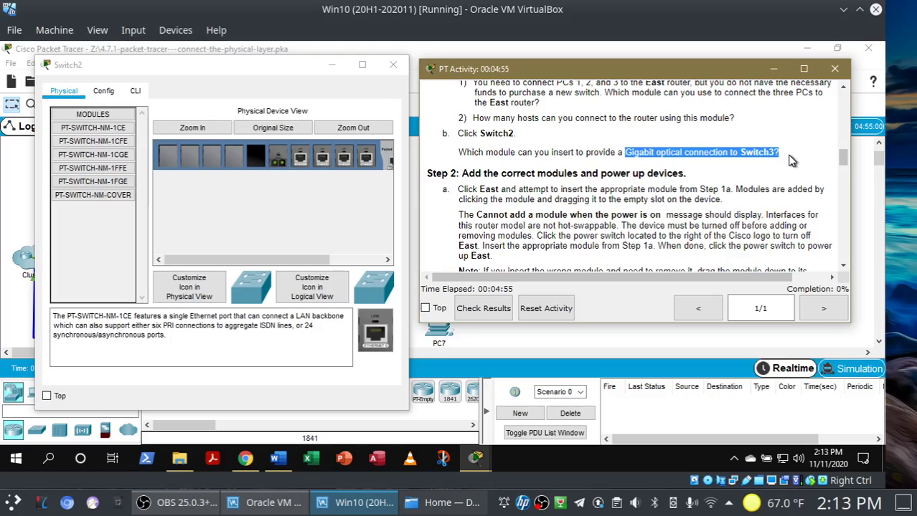
click(791, 162)
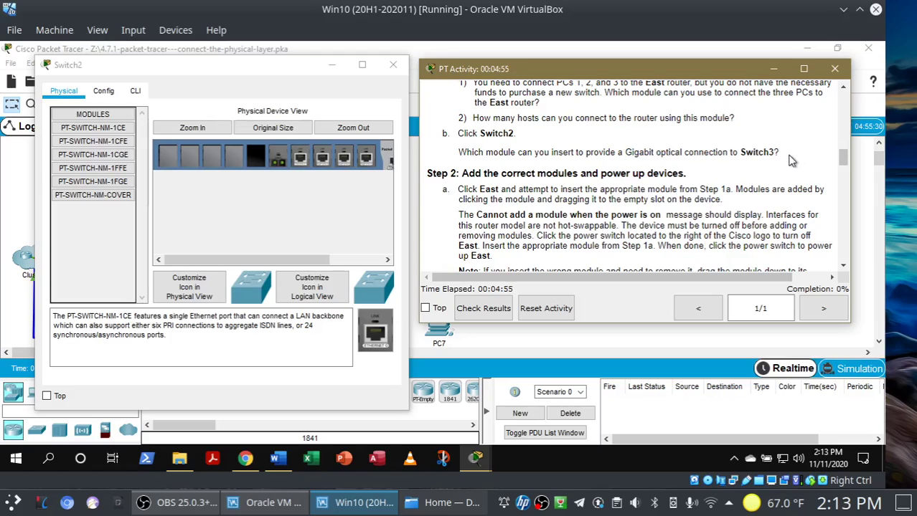
Step: Compare Switch2's module descriptions to identify PT-SWITCH-NM-1FGE as the optical Gigabit module
click(86, 128)
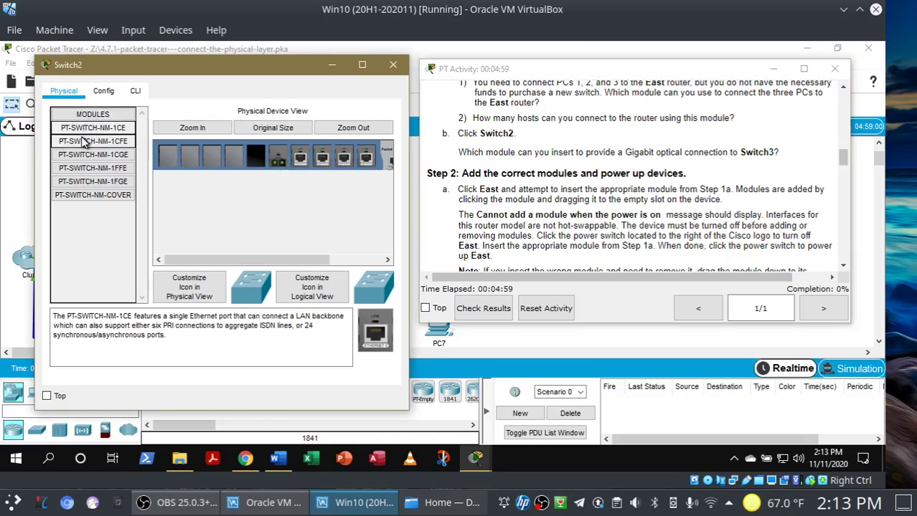
click(83, 142)
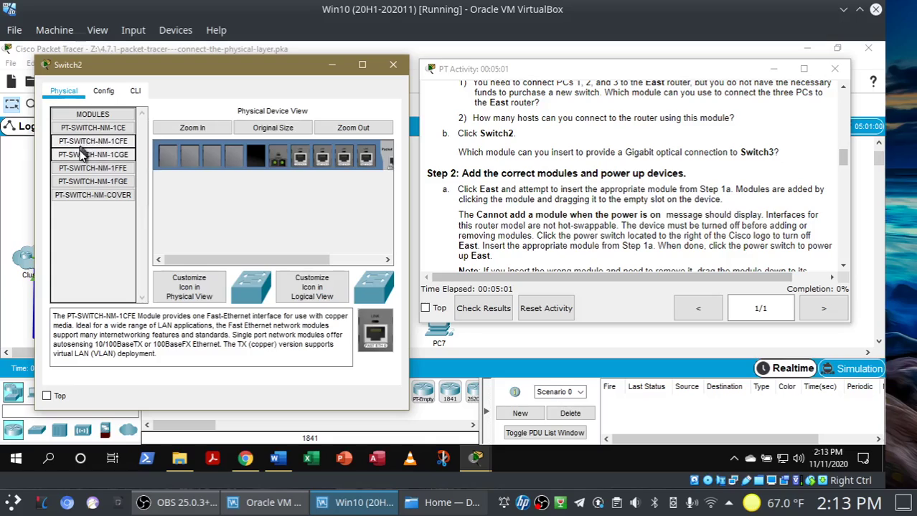
click(81, 156)
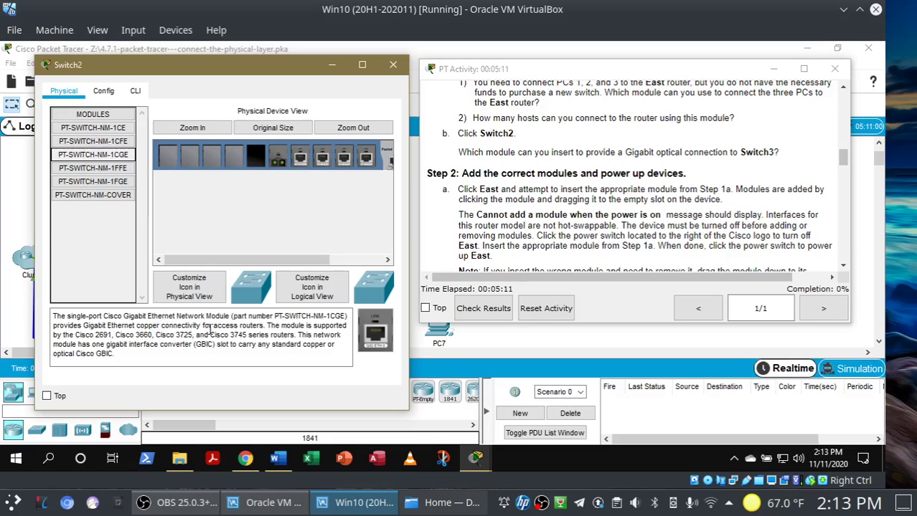
click(108, 171)
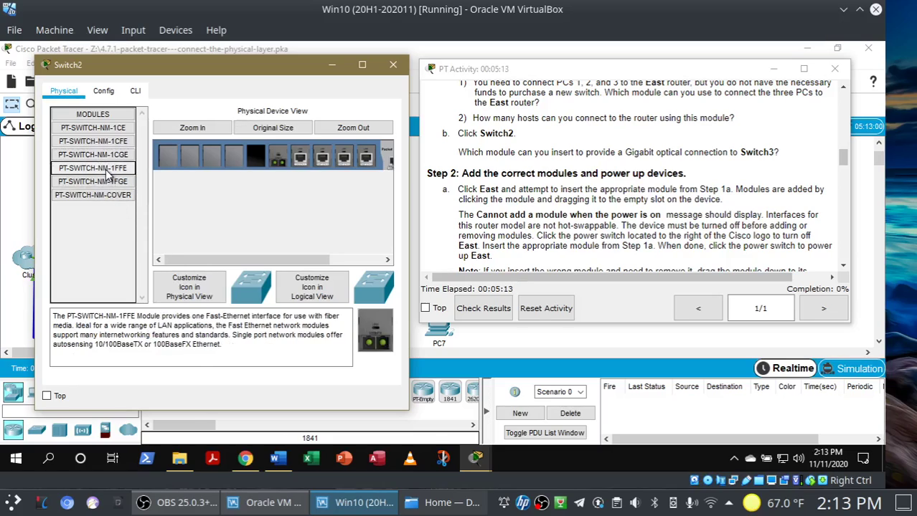
click(106, 182)
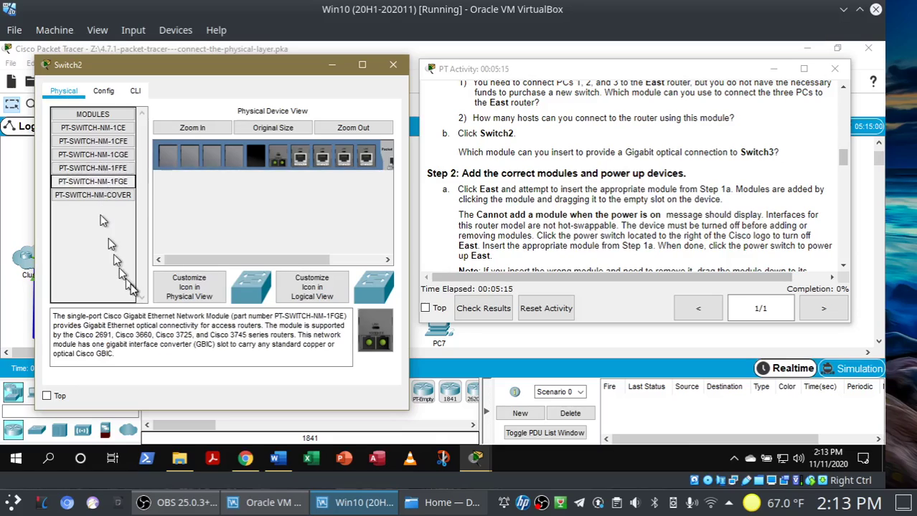
drag(134, 326, 199, 326)
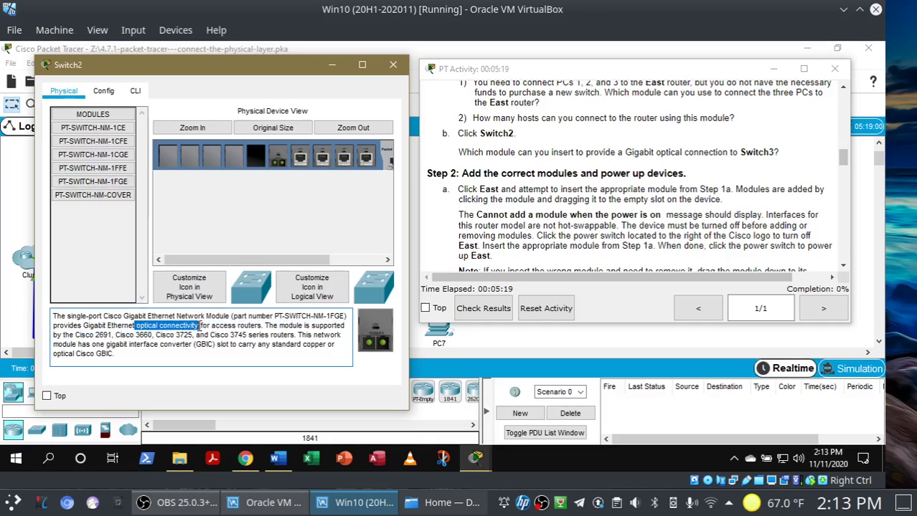
Step: Install PT-SWITCH-NM-1FGE in Switch2's empty slot and power the switch back on
click(193, 127)
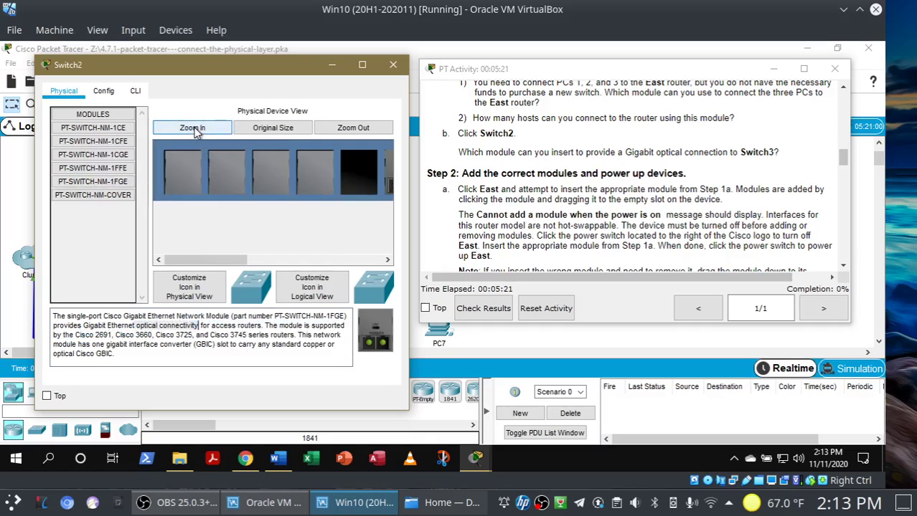
drag(219, 260, 350, 260)
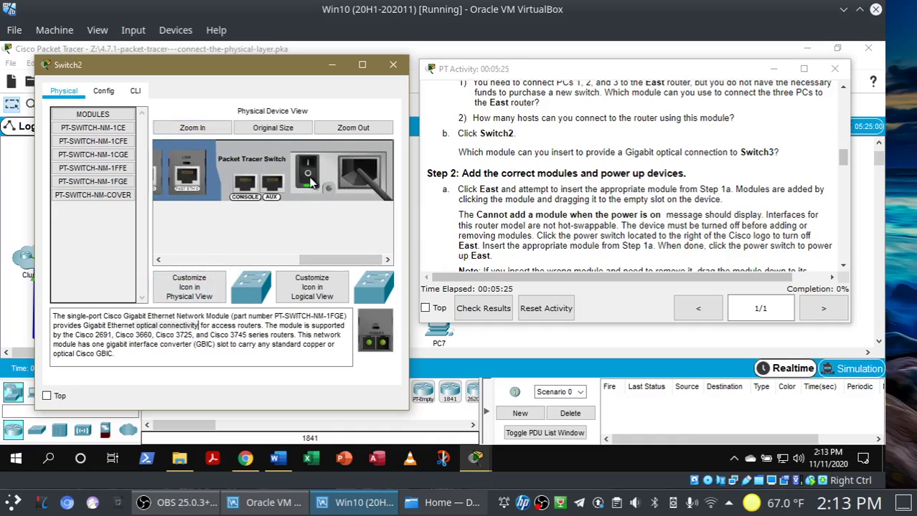
drag(335, 260, 223, 260)
click(95, 182)
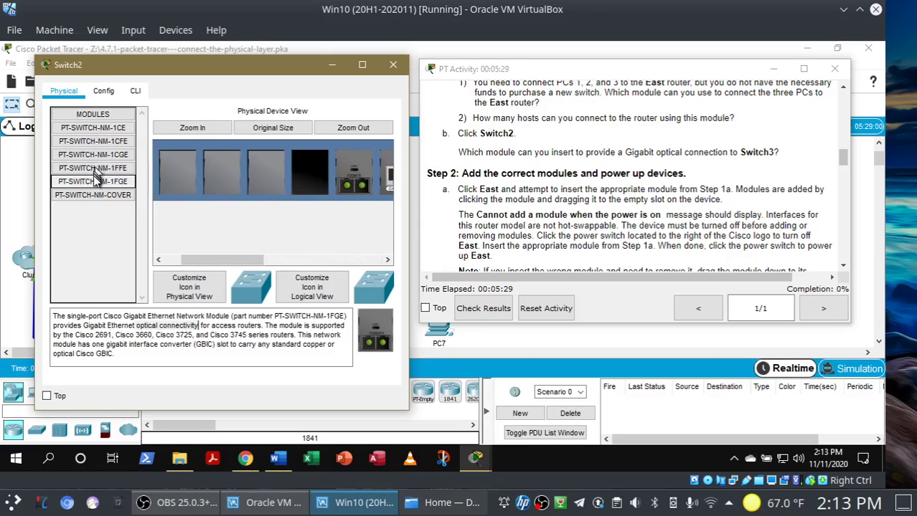
drag(95, 181, 311, 185)
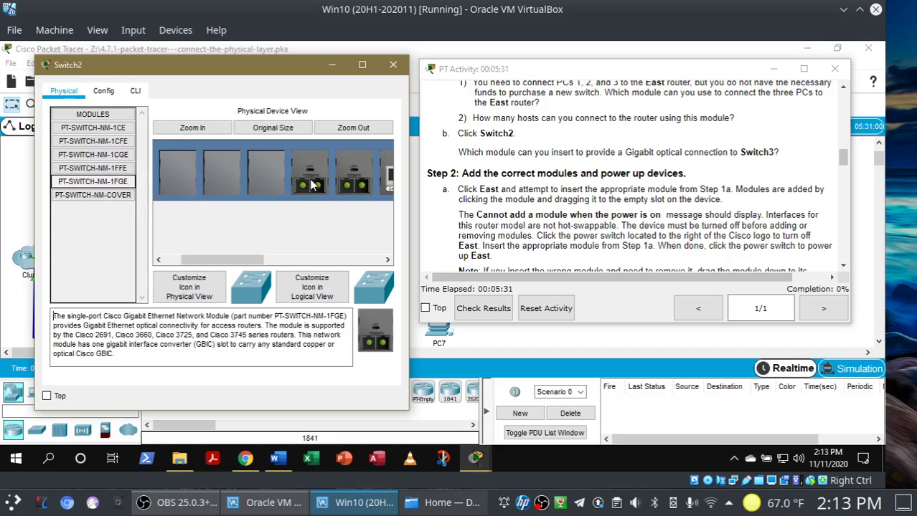
drag(236, 259, 355, 260)
click(308, 173)
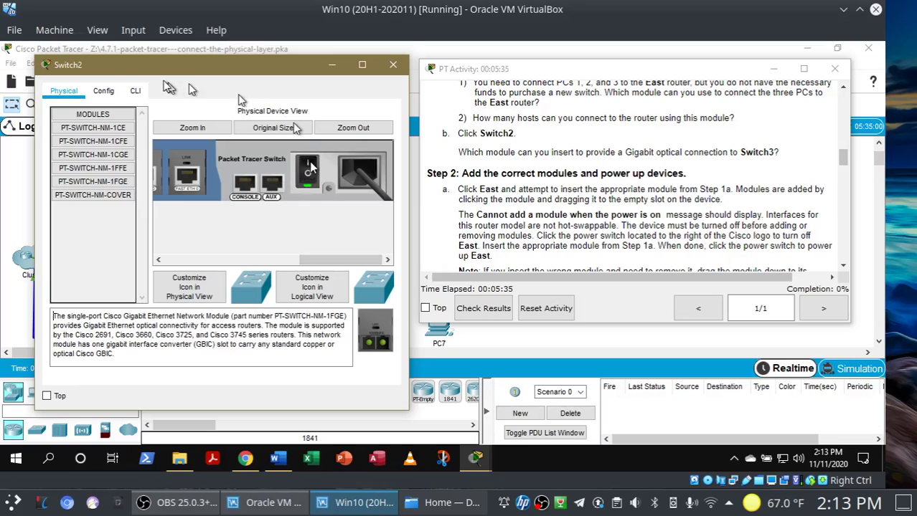
click(136, 91)
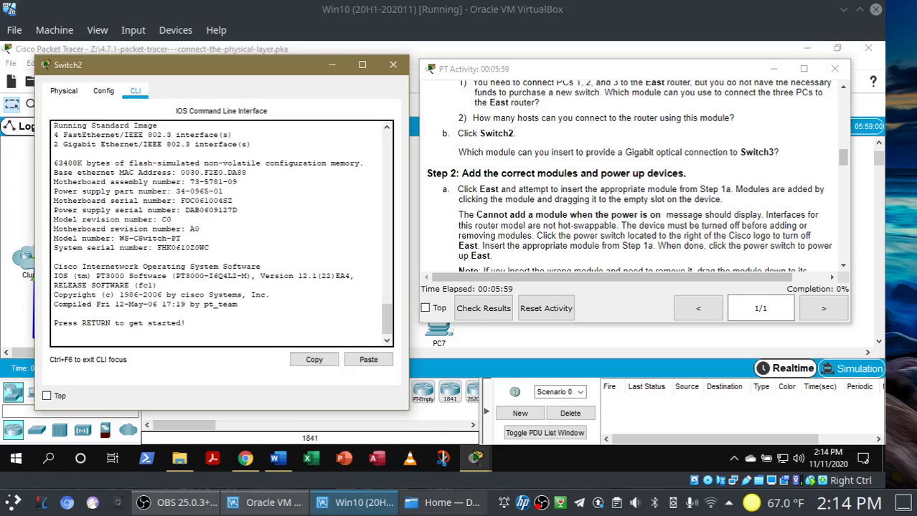
Step: Rerun 'show ip interface brief' on Switch2 to confirm GigabitEthernet5/1, then close its window
click(319, 323)
key(Return)
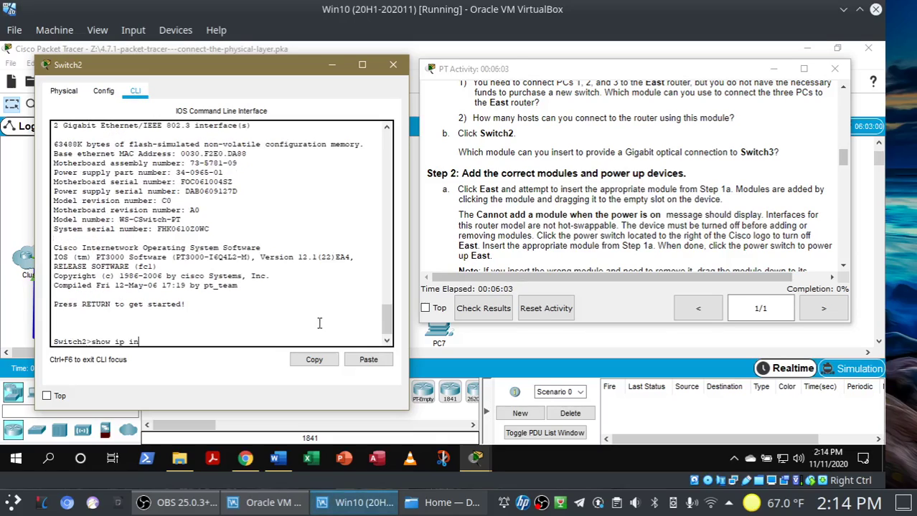
text(show ip interface brief)
key(Return)
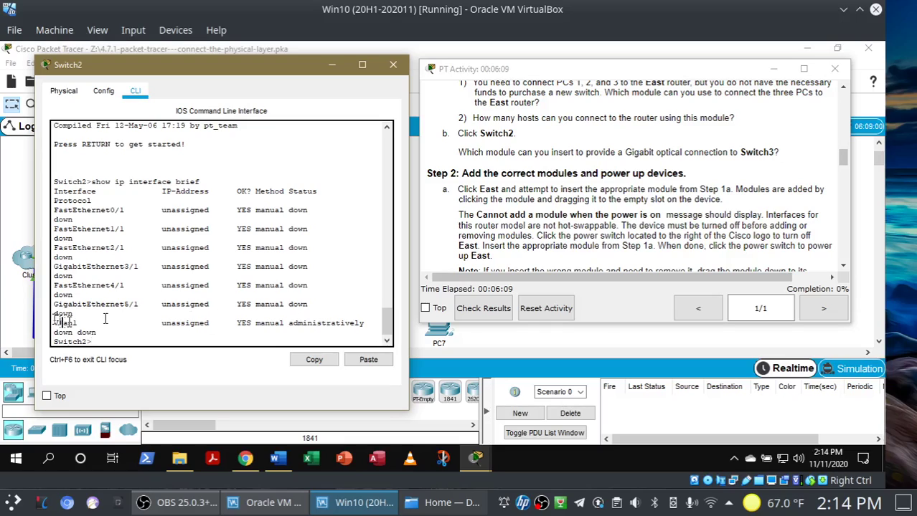
drag(52, 305, 142, 305)
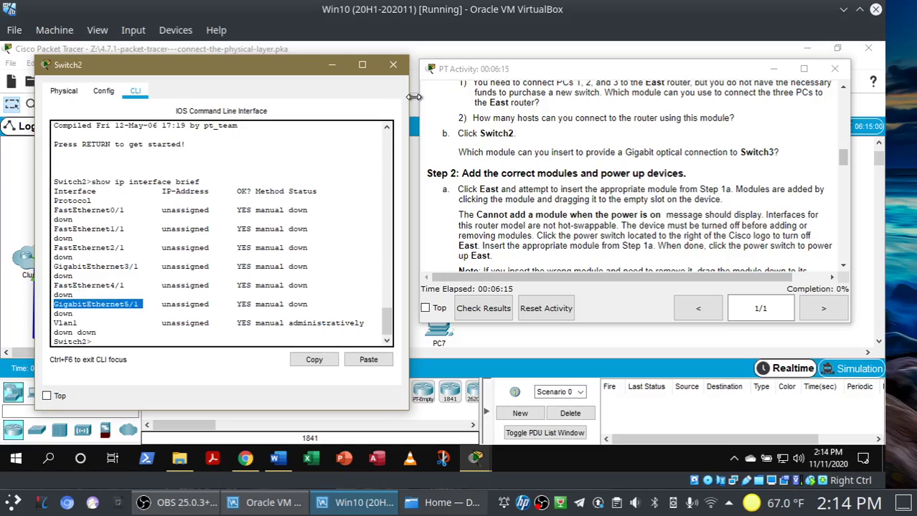
click(393, 72)
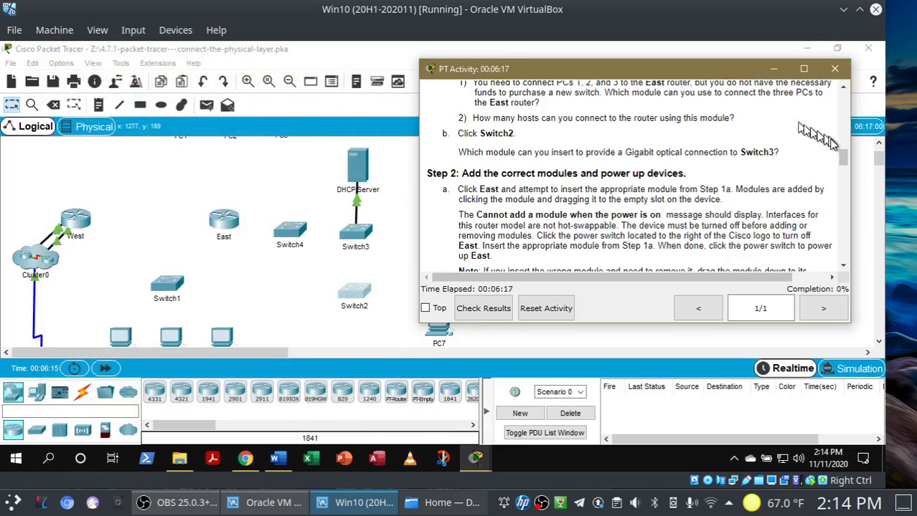
Step: Scroll the activity instructions to Part 3 and widen the window to reveal the cabling table
drag(844, 160, 842, 196)
drag(420, 221, 391, 218)
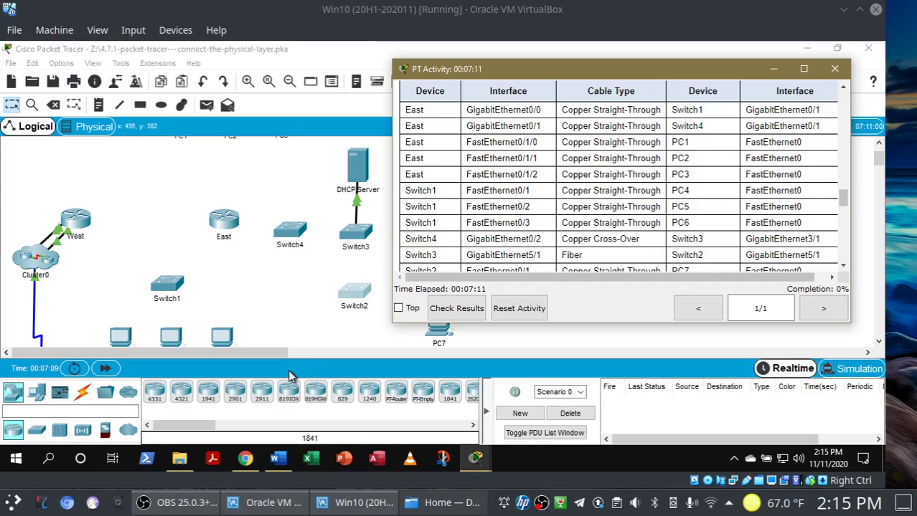
Step: Select the copper straight-through cable and check the cabling table for East's required links
click(269, 332)
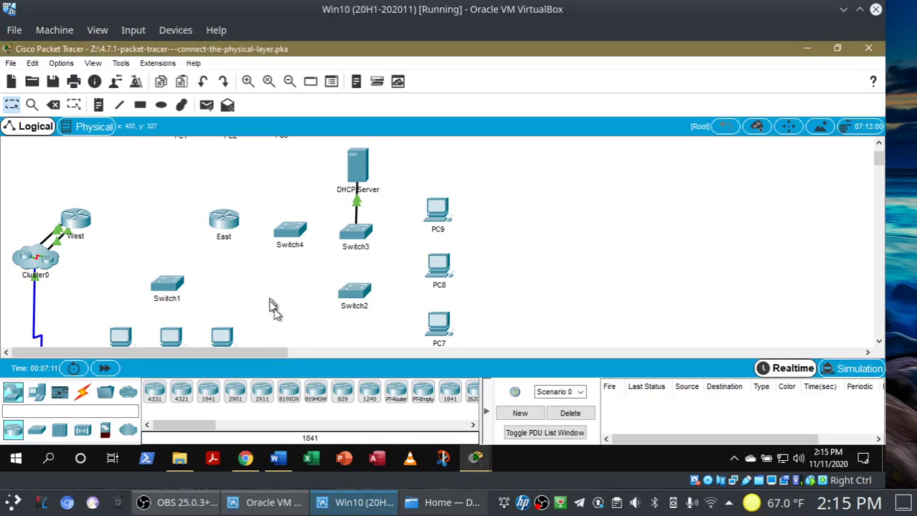
mouse_move(475, 456)
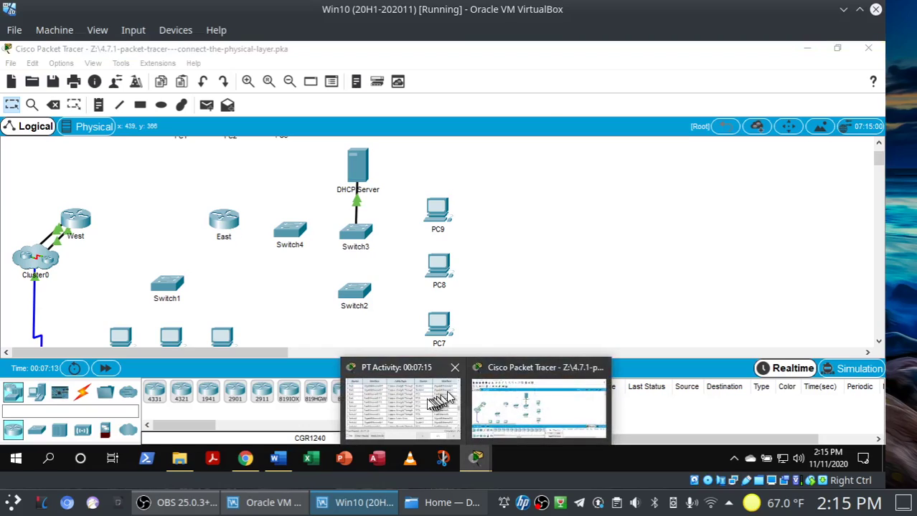
click(427, 405)
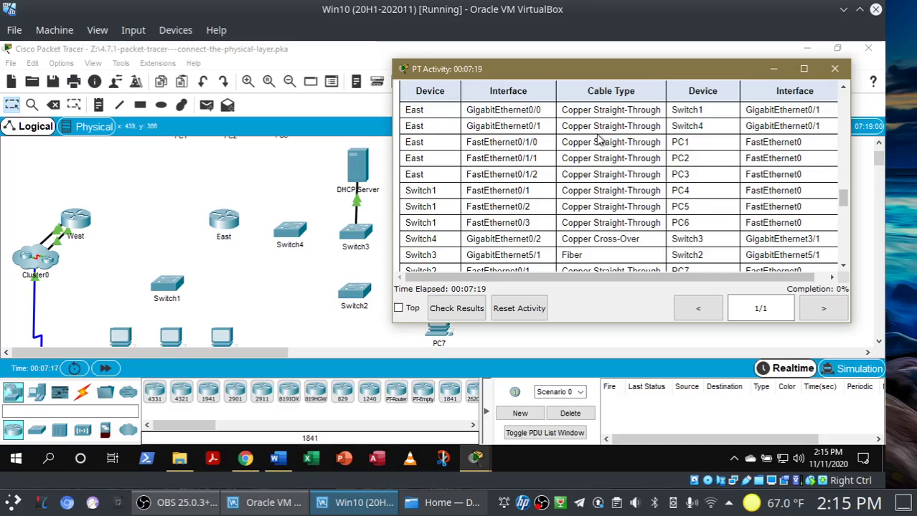
click(282, 280)
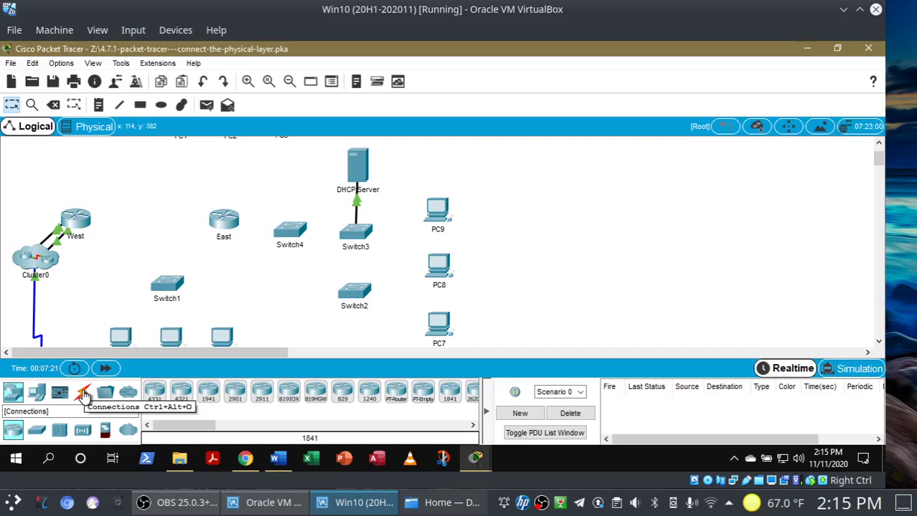
click(83, 395)
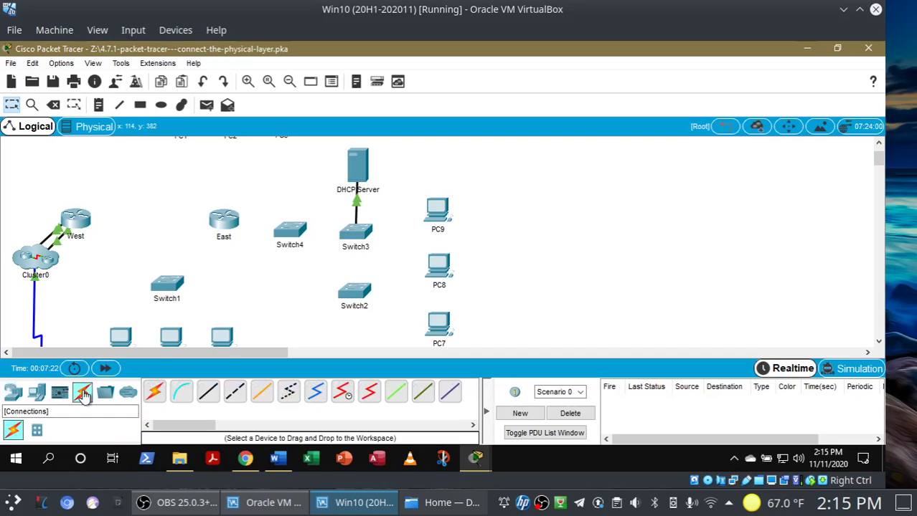
click(208, 393)
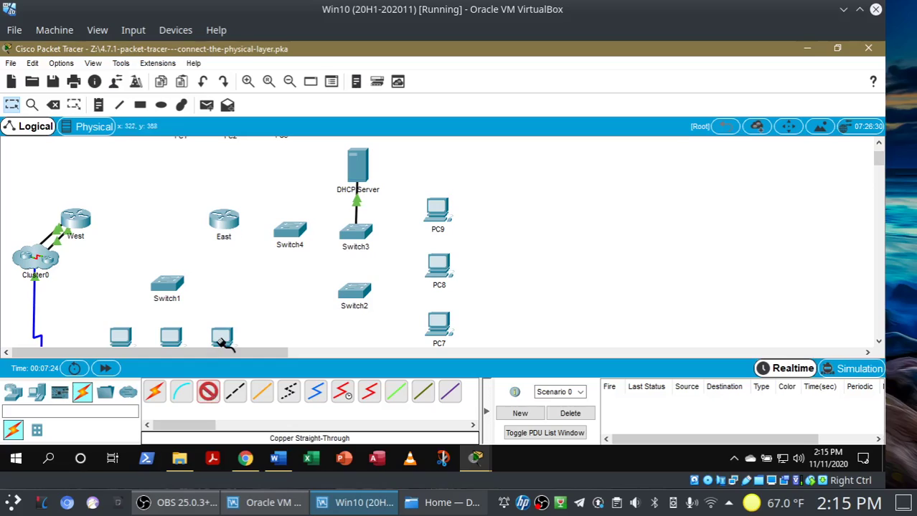
click(223, 221)
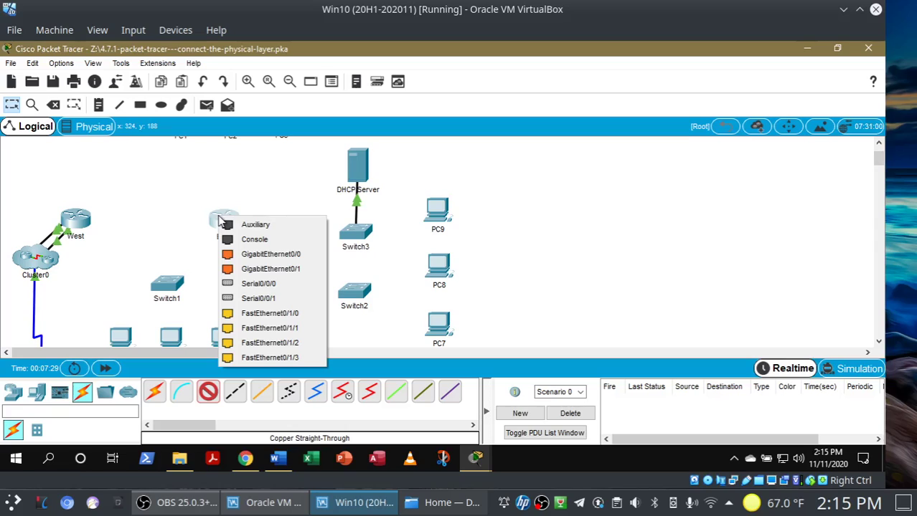
click(477, 459)
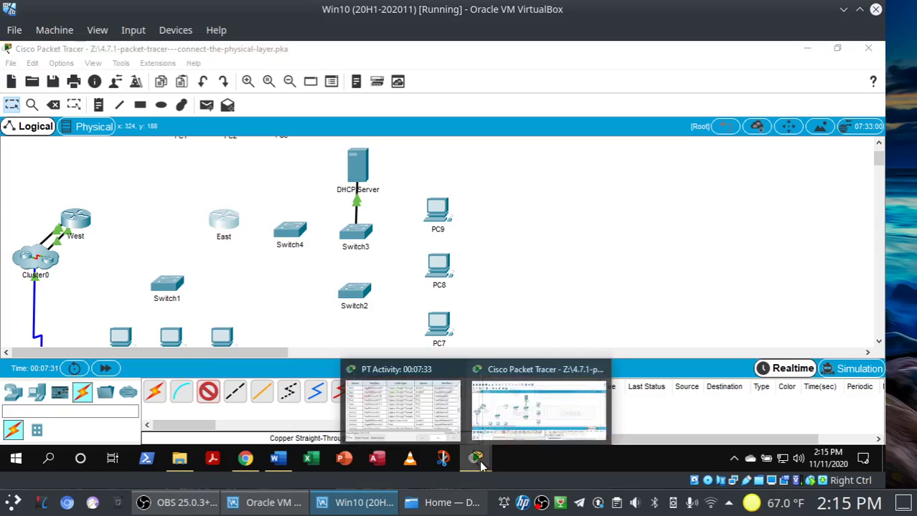
click(414, 394)
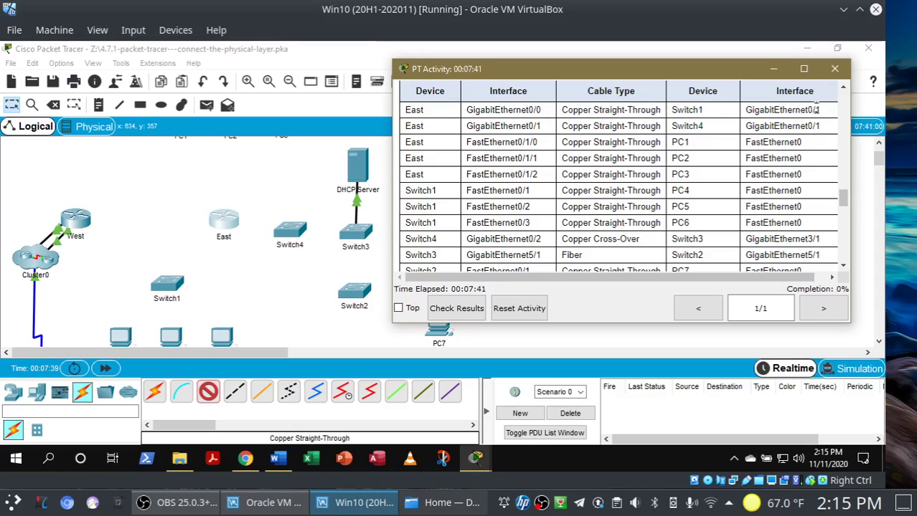
Step: Cable East's GigabitEthernet0/0 to Switch1's GigabitEthernet0/1
click(221, 218)
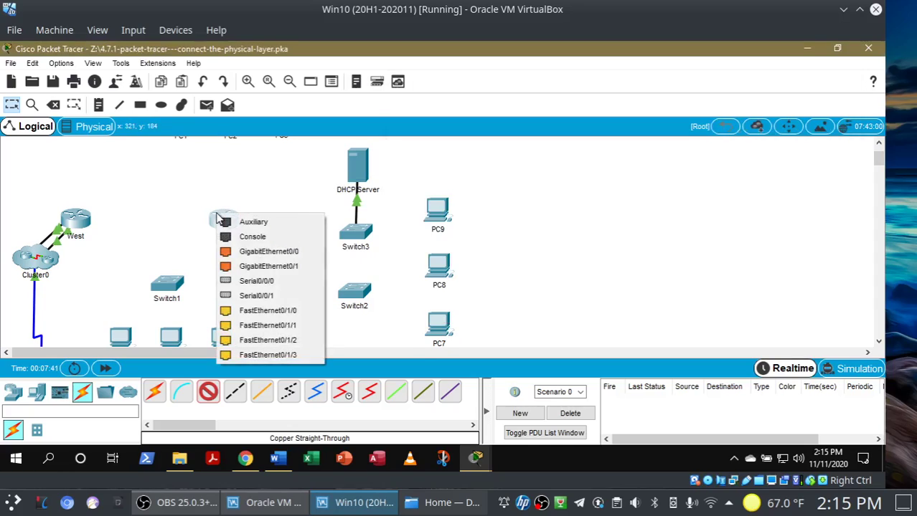
click(269, 251)
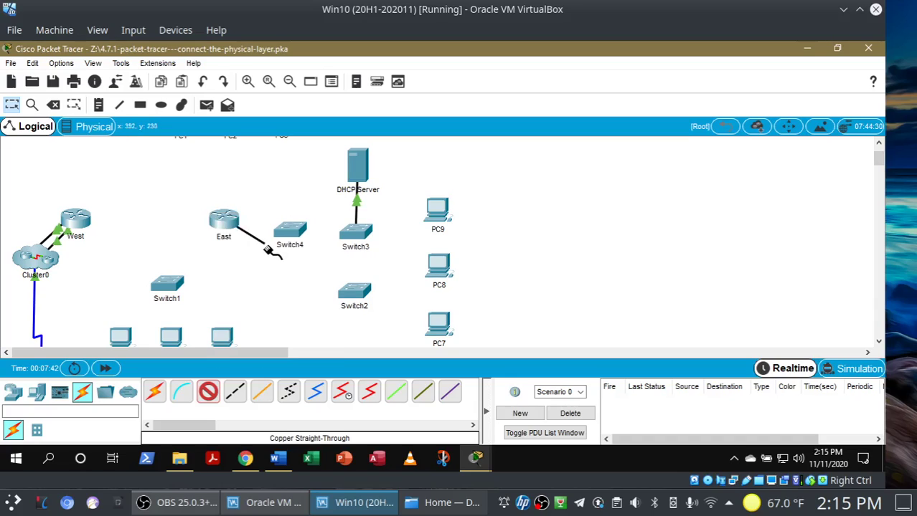
click(176, 283)
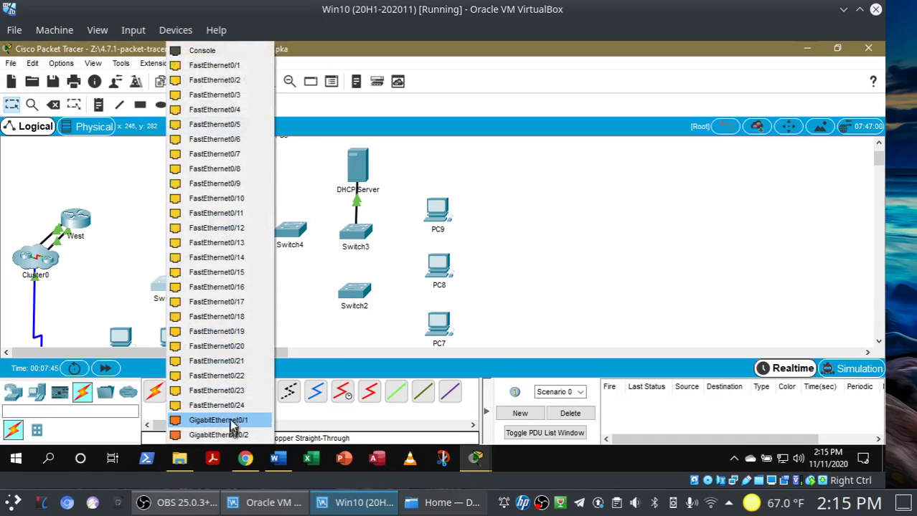
click(231, 421)
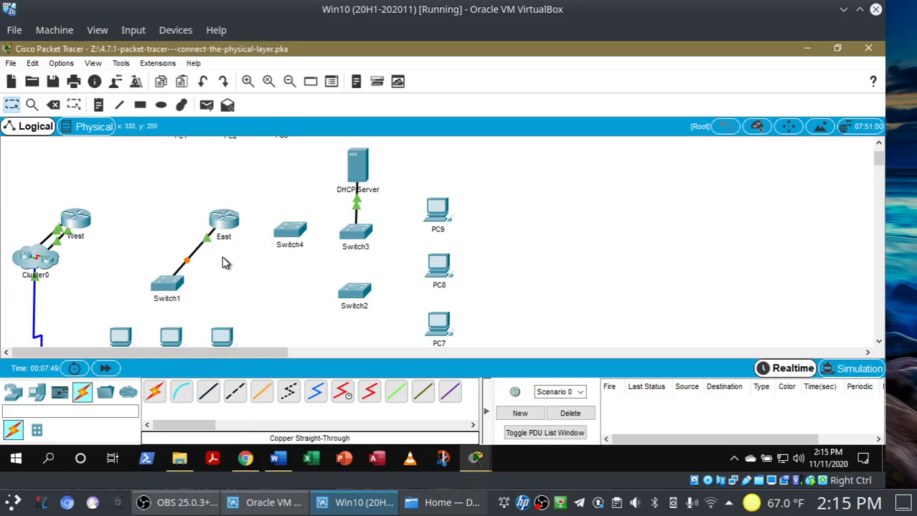
Step: Delete the East–Switch1 cable and redraw it from East Gig0/0 to Switch1 Gig0/1
click(53, 104)
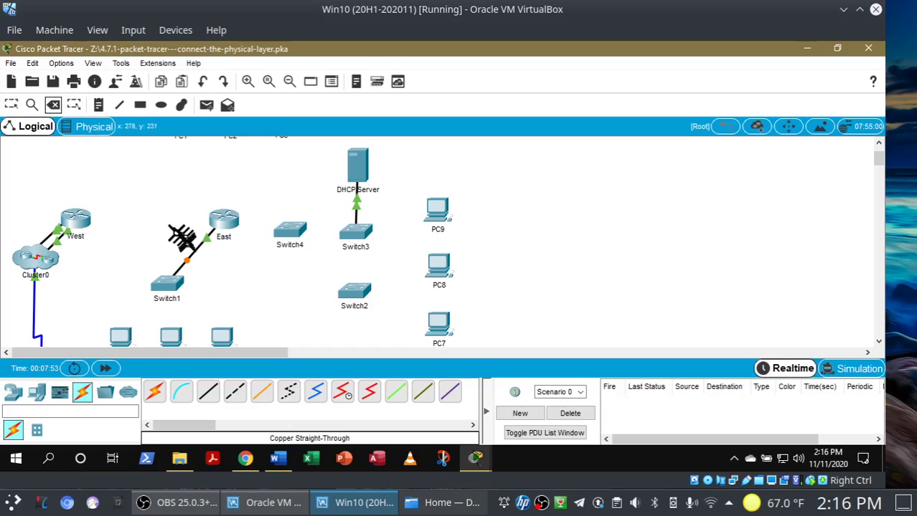
click(199, 248)
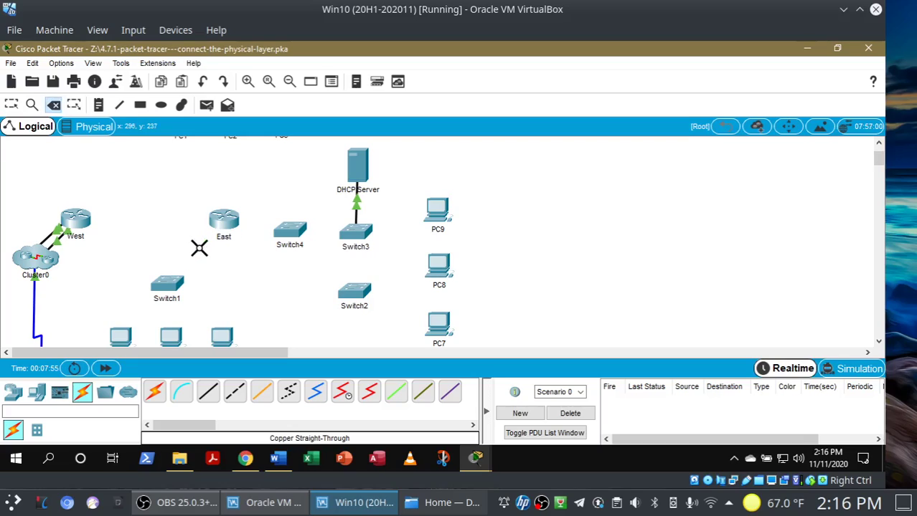
click(208, 392)
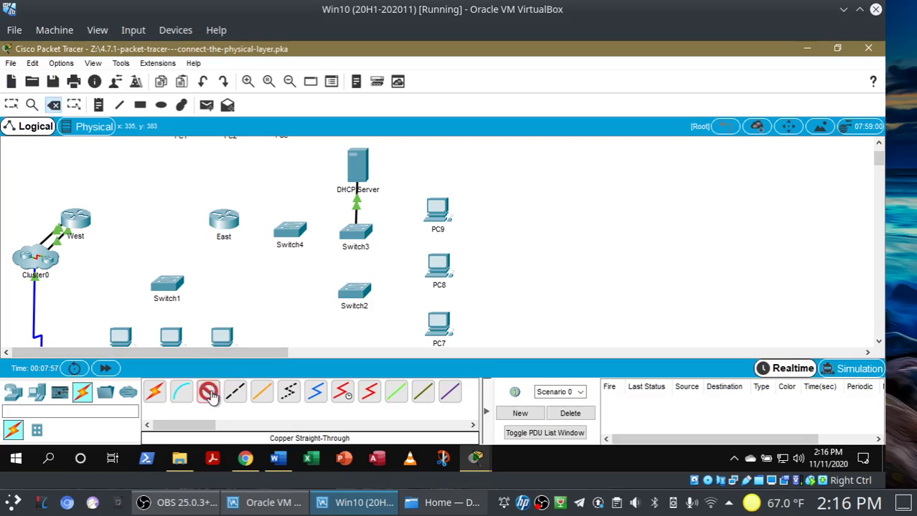
click(223, 230)
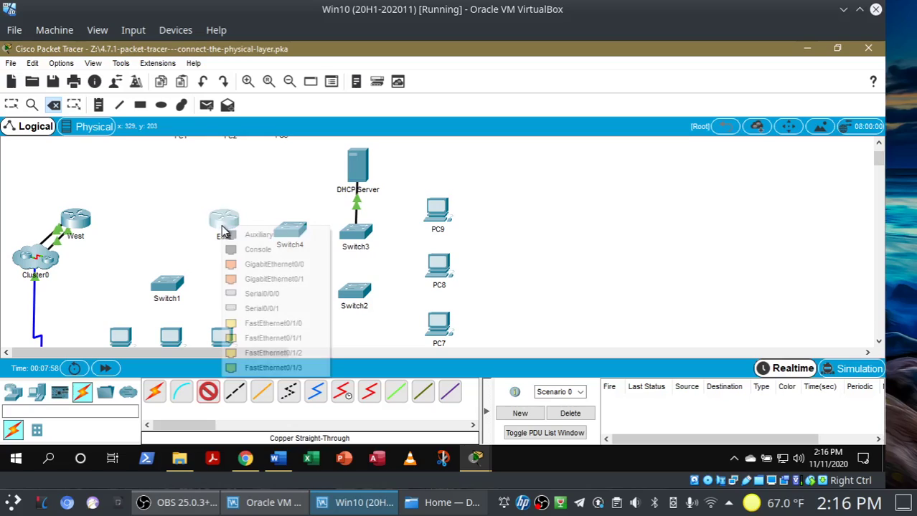
click(247, 264)
click(167, 287)
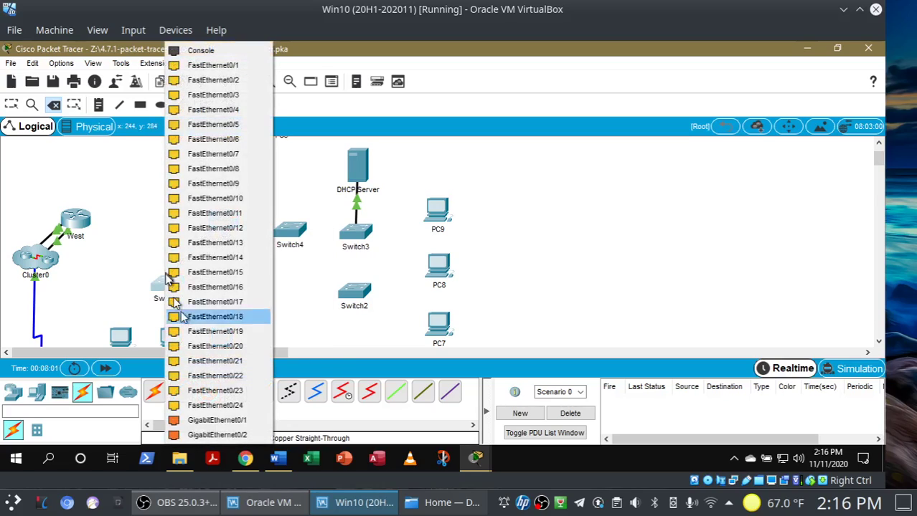
click(213, 420)
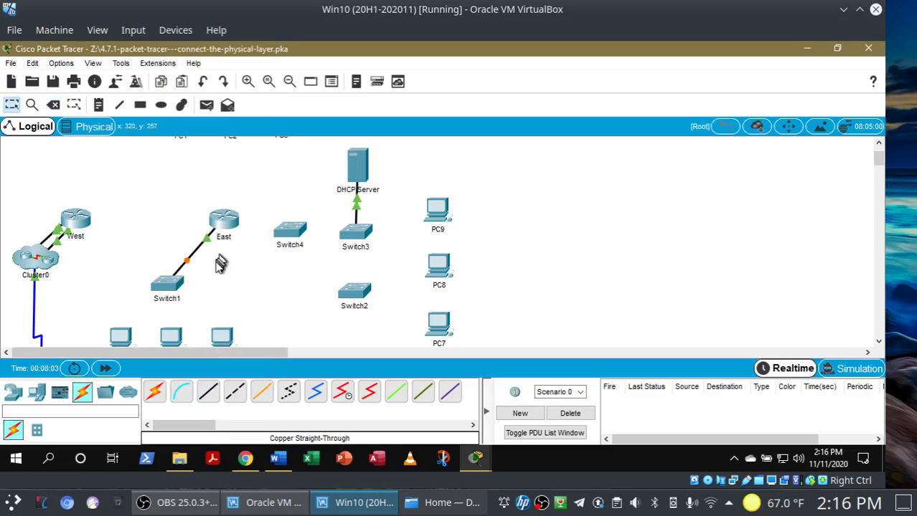
Step: Cable East's GigabitEthernet0/1 to Switch4's GigabitEthernet0/1 with copper straight-through
mouse_move(473, 459)
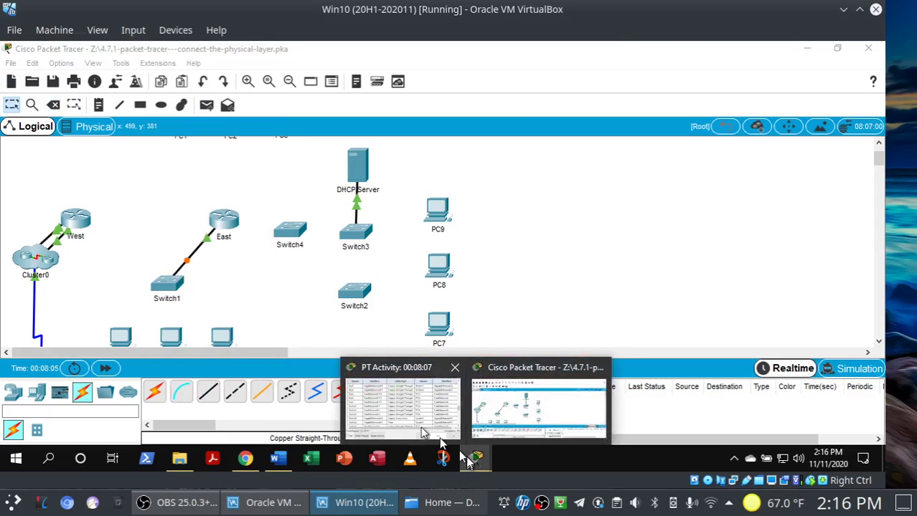
click(414, 416)
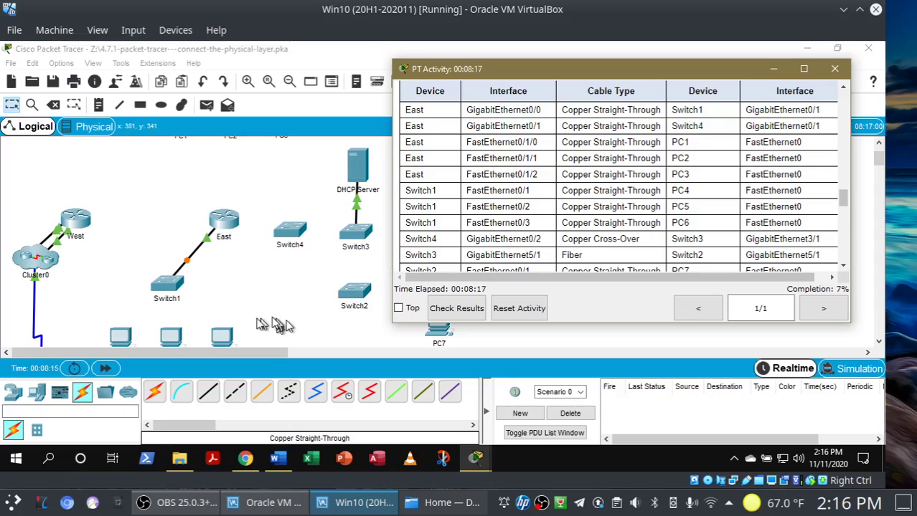
click(209, 396)
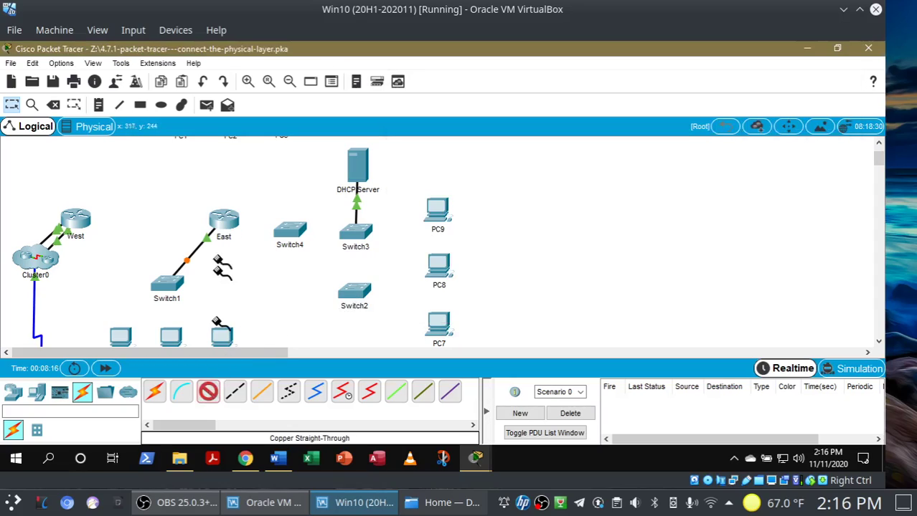
click(223, 218)
click(271, 252)
click(290, 232)
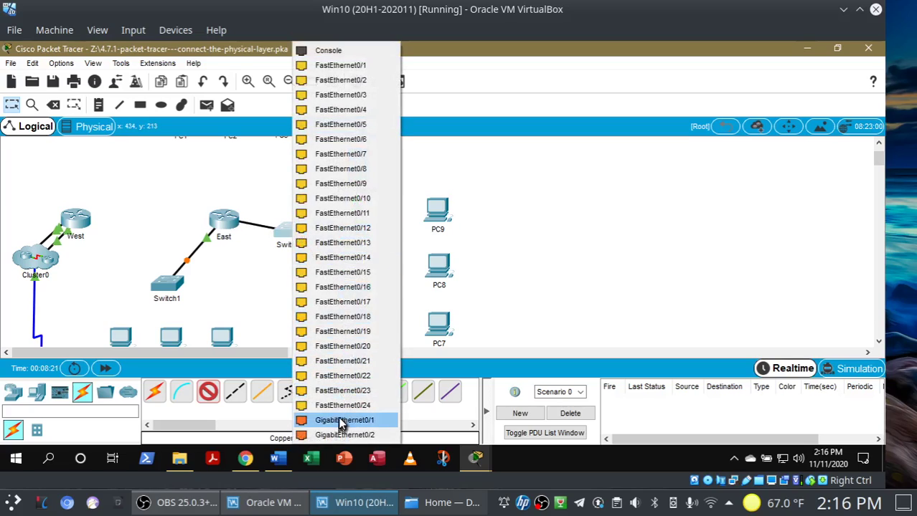
click(308, 420)
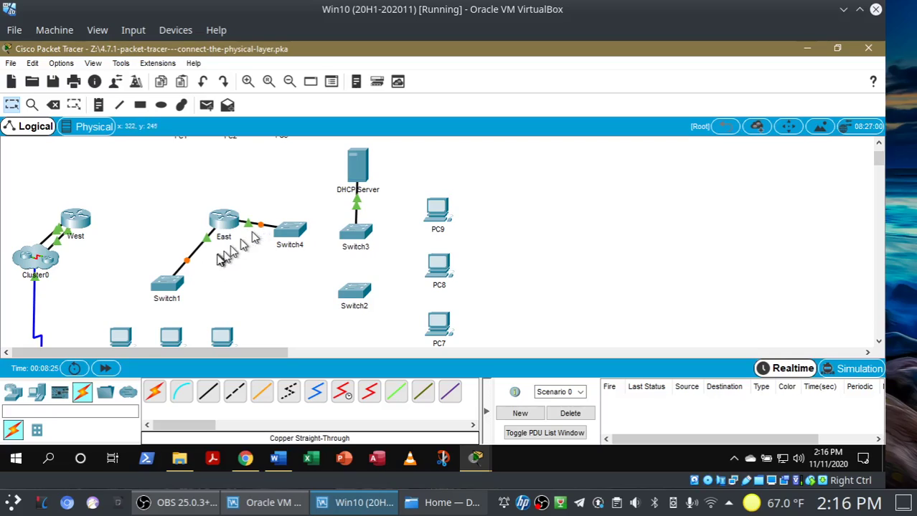
Step: Review the activity instructions, now showing 15% completion
mouse_move(475, 458)
click(437, 405)
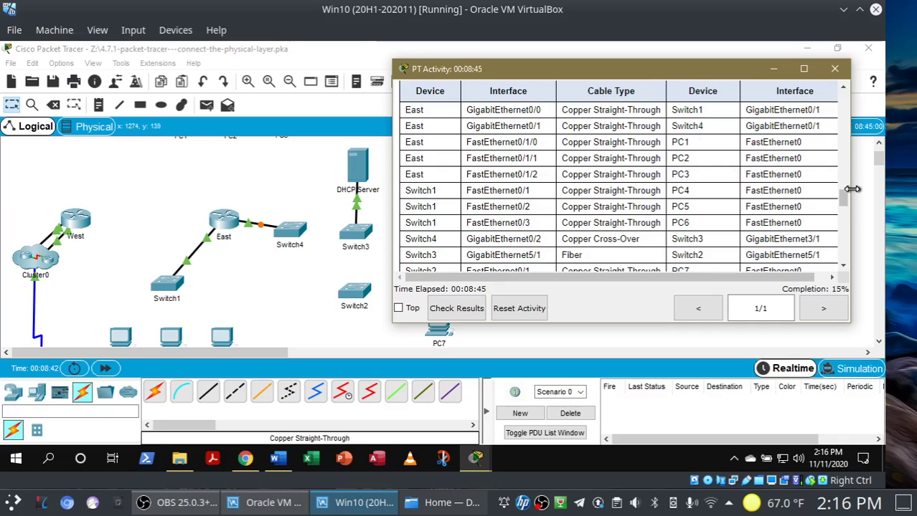
drag(845, 198, 846, 194)
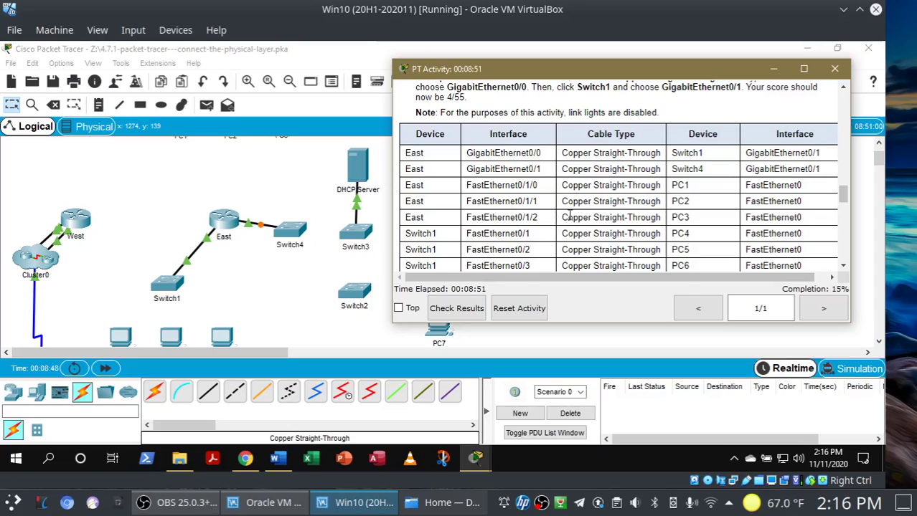
drag(881, 164, 881, 158)
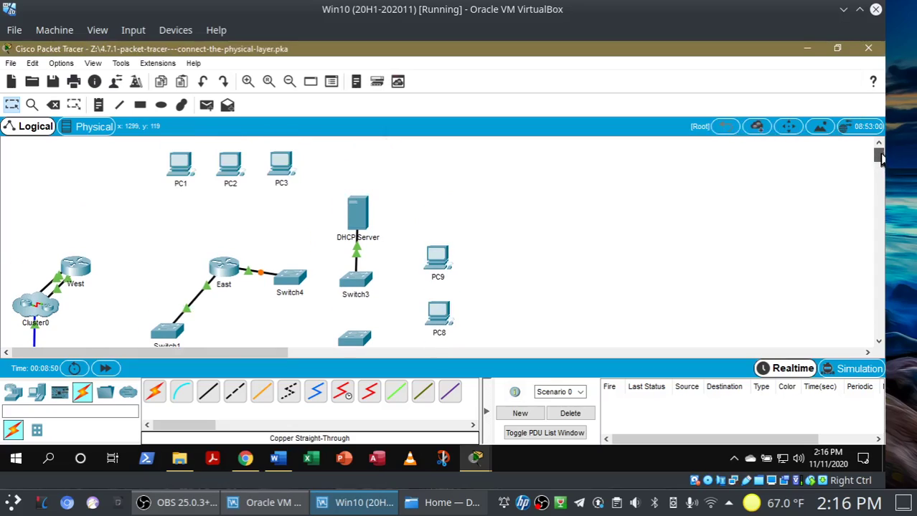
Step: Cable East Fa0/1/0 to PC1 and Fa0/1/1 to PC2 FastEthernet0 with copper straight-through
click(208, 391)
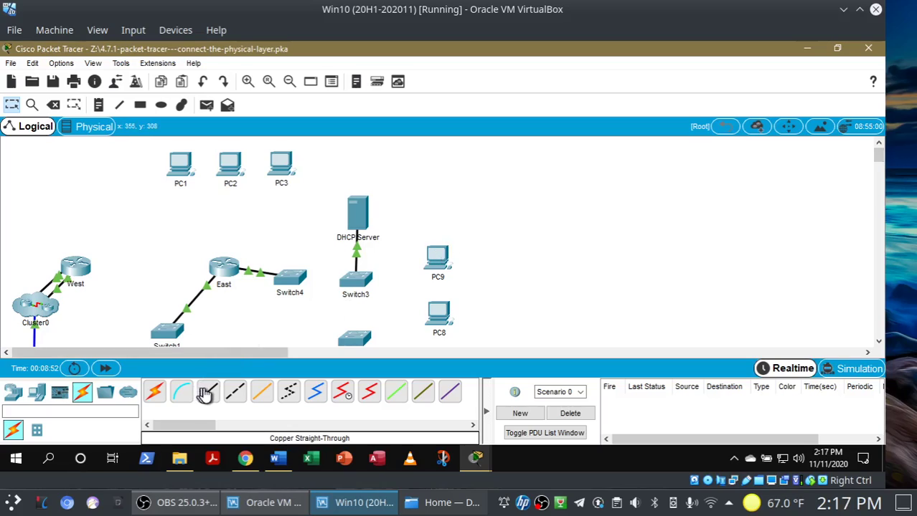
click(221, 268)
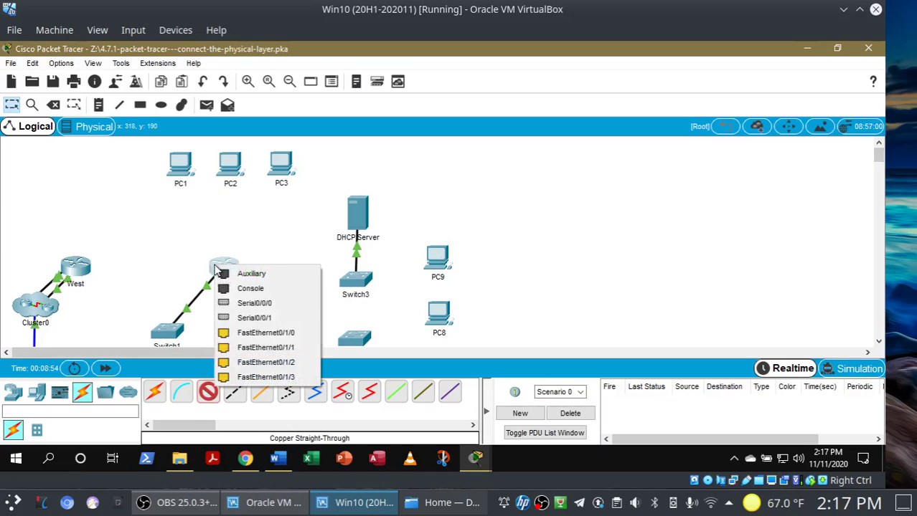
click(248, 333)
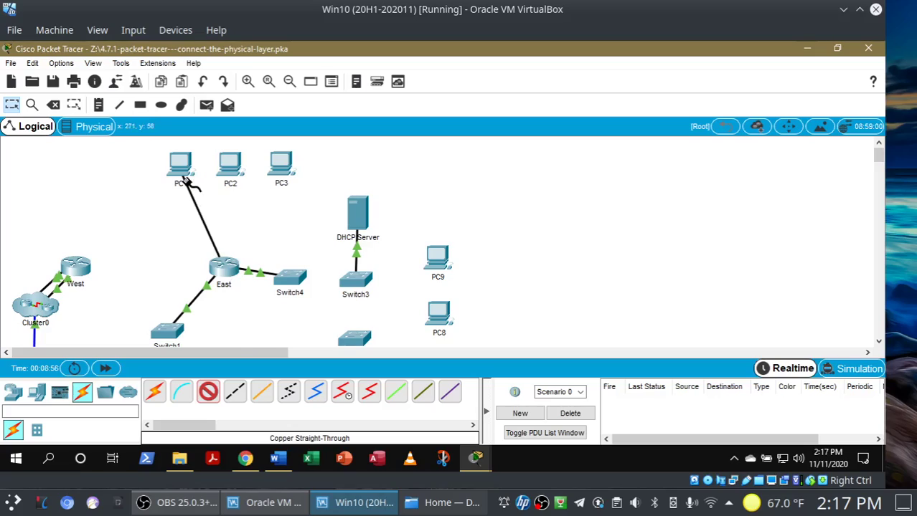
click(182, 169)
click(228, 230)
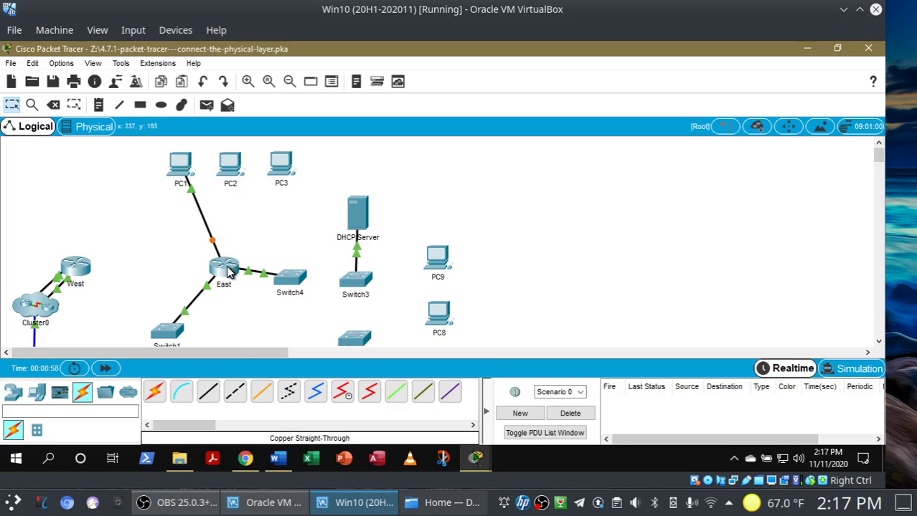
click(208, 391)
click(223, 269)
click(273, 331)
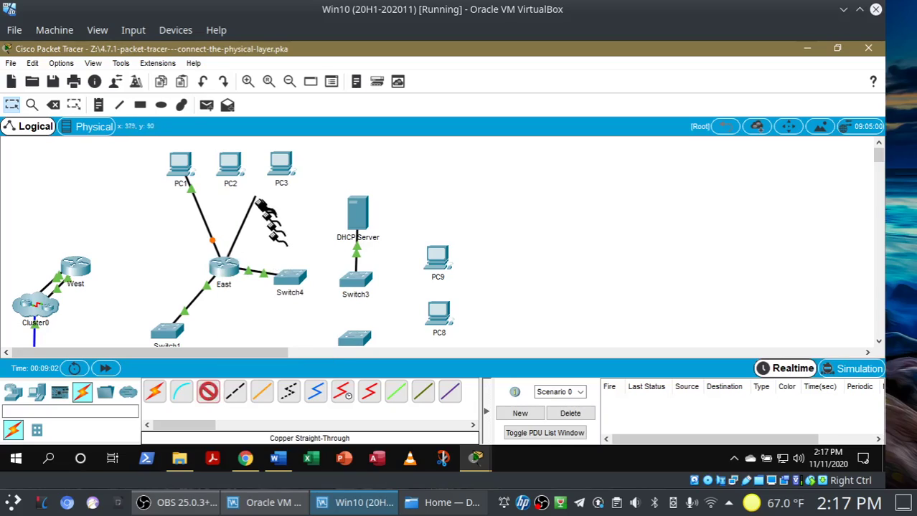
click(234, 176)
click(253, 229)
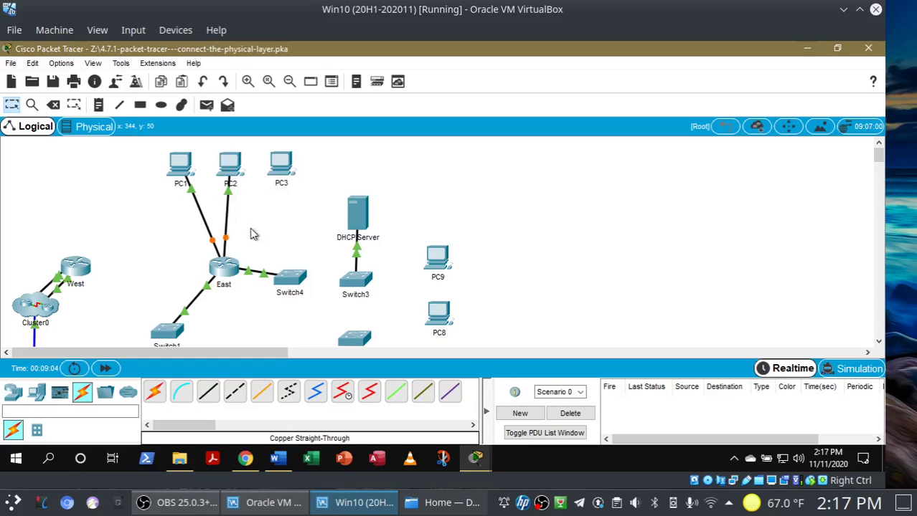
Step: Cable East's FastEthernet0/1/2 to PC3's FastEthernet0
click(208, 391)
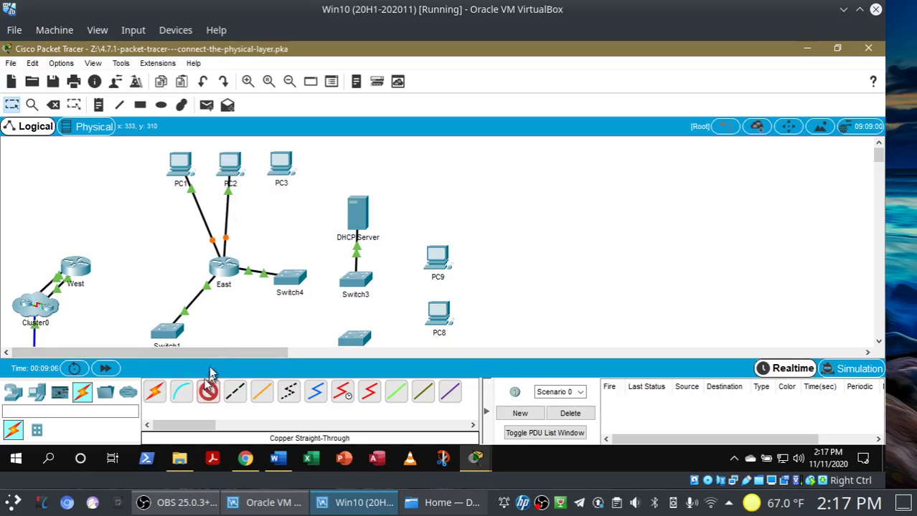
click(218, 271)
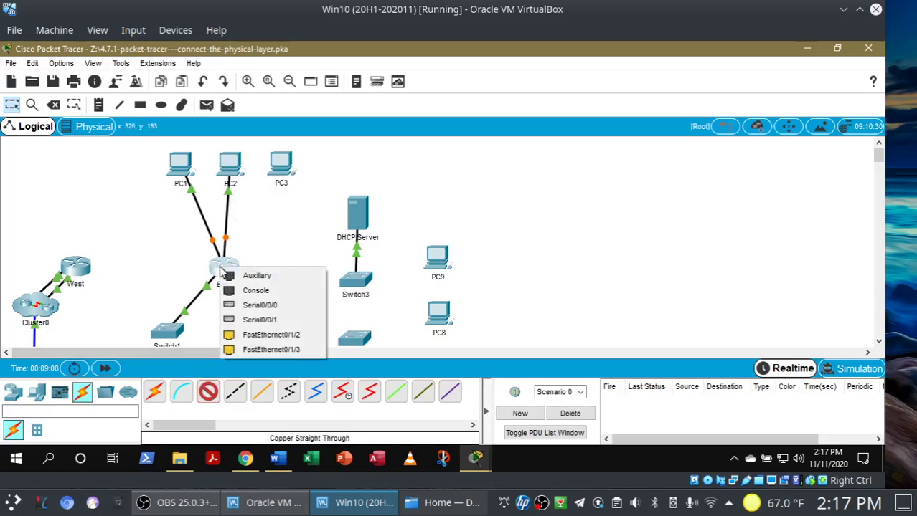
click(252, 335)
click(280, 166)
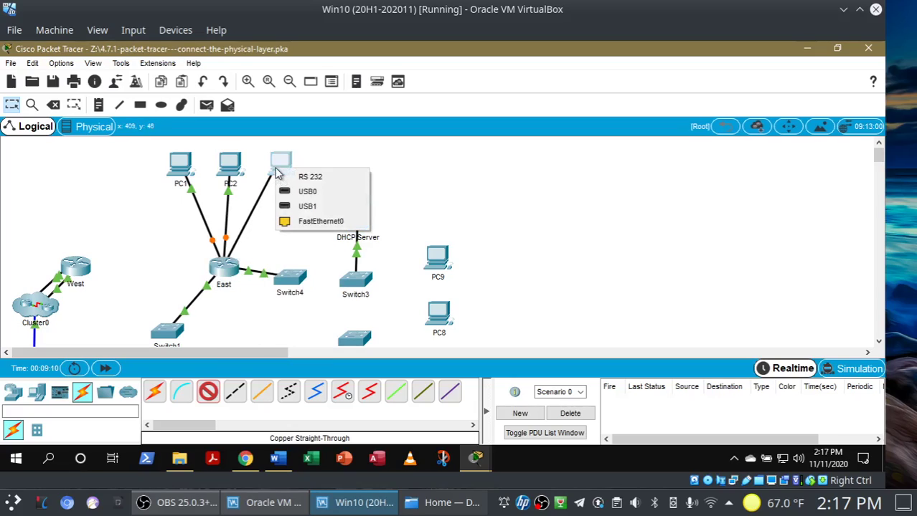
click(320, 221)
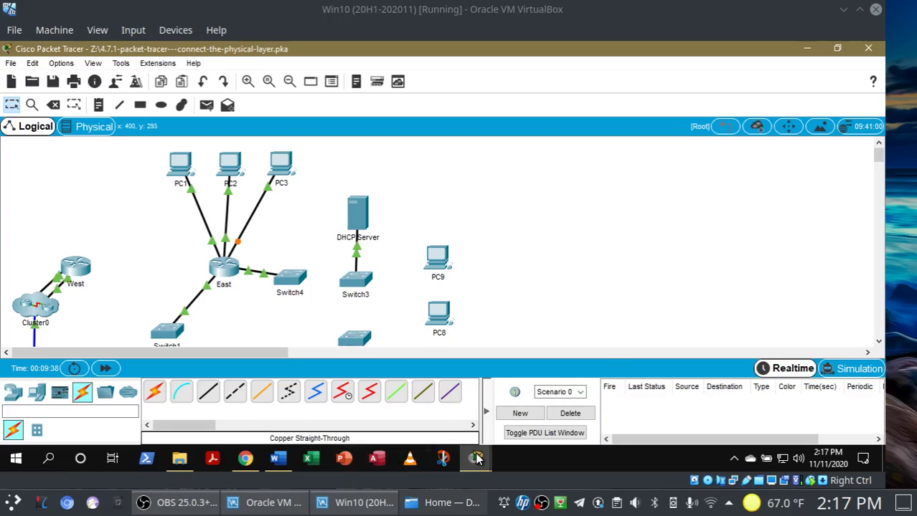
Step: Scroll the activity table to Switch1's FastEthernet0/1–0/3 rows for PC4–PC6, now at 39%
mouse_move(474, 457)
click(427, 405)
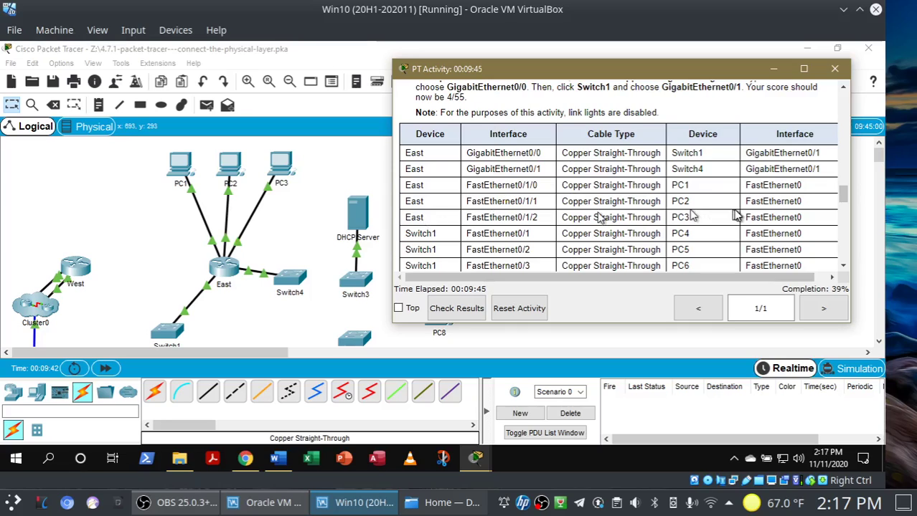
drag(844, 197, 844, 207)
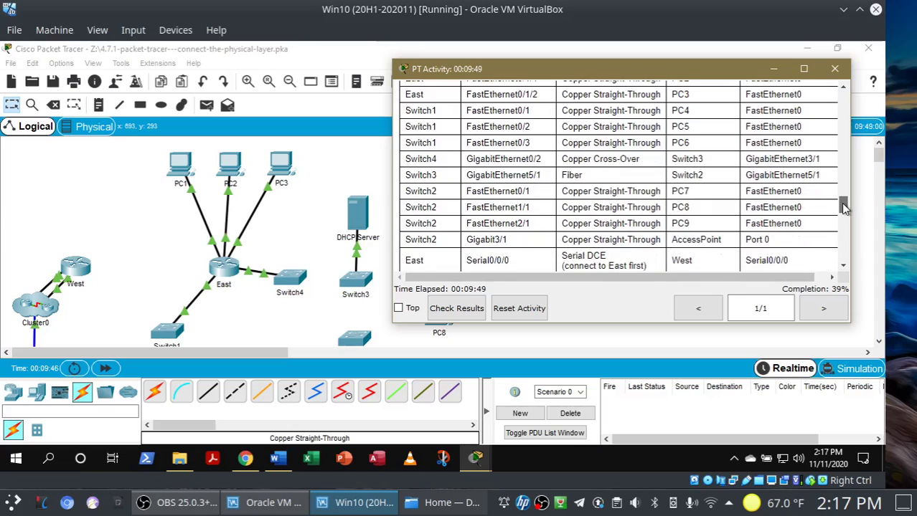
drag(881, 162, 882, 165)
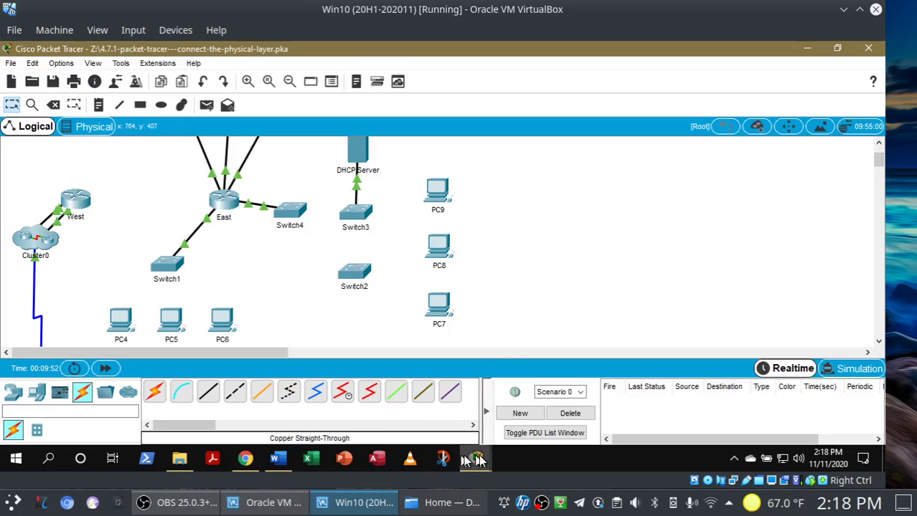
mouse_move(474, 458)
click(432, 407)
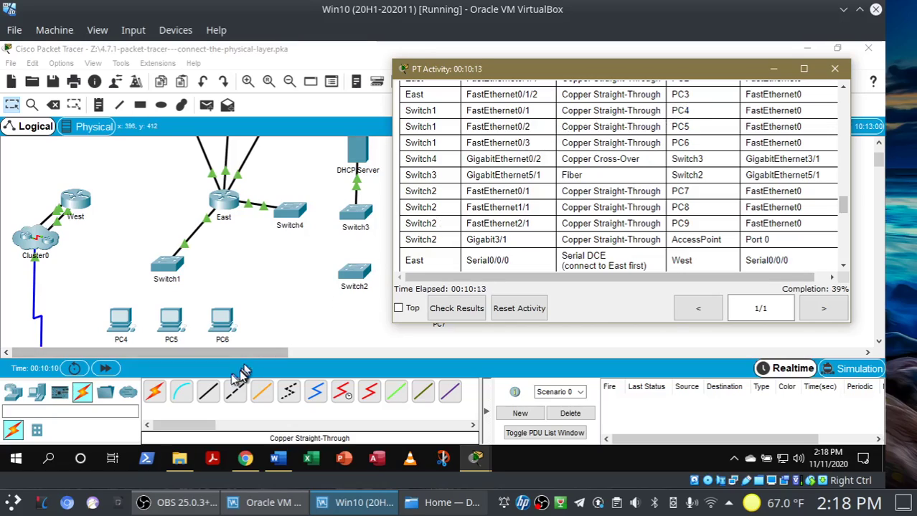
Step: Cable Switch1 Fa0/1 to PC4 and Fa0/2 to PC5 FastEthernet0 with copper straight-through
click(209, 391)
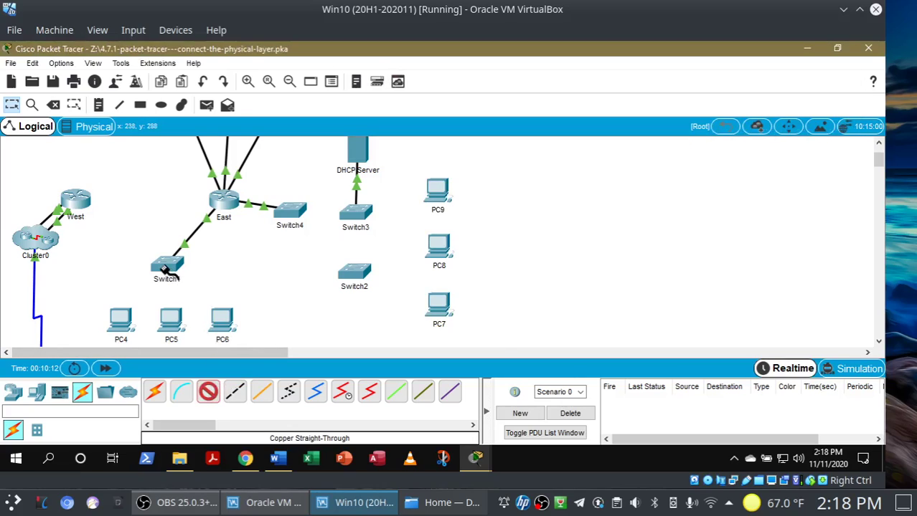
click(162, 264)
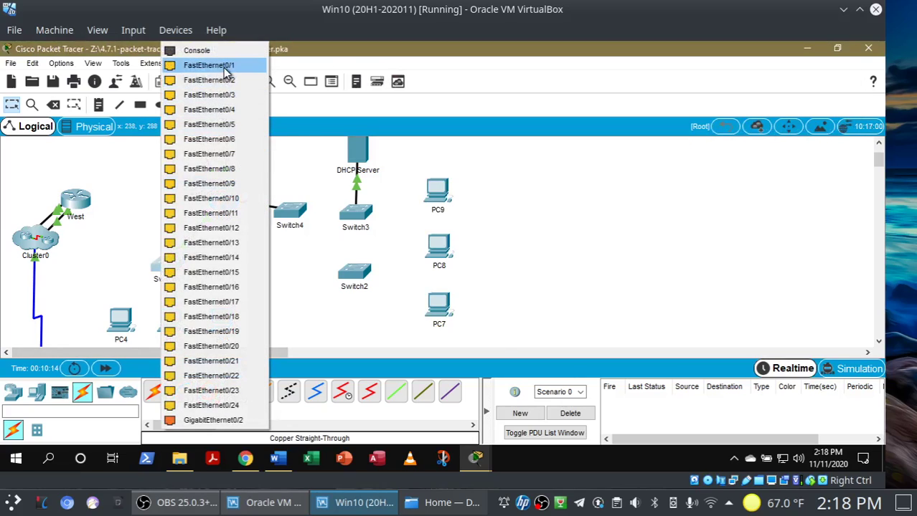
click(224, 66)
click(120, 324)
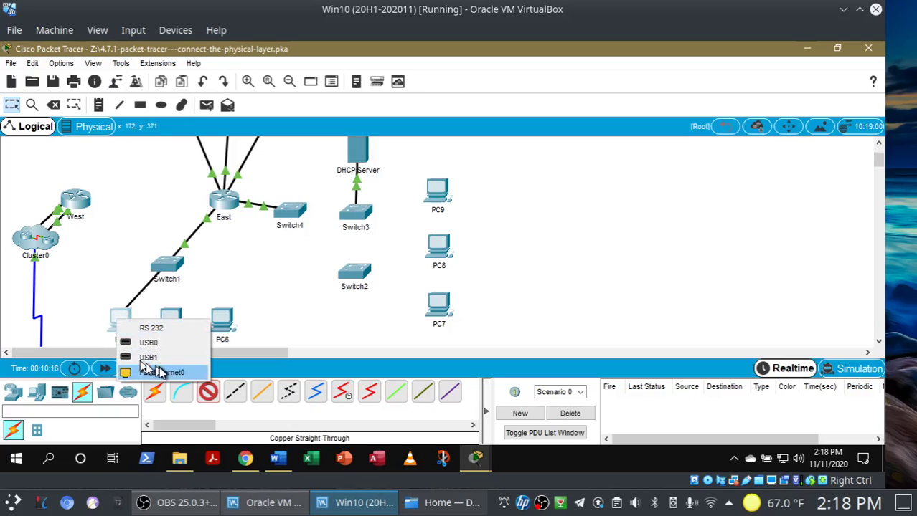
click(162, 373)
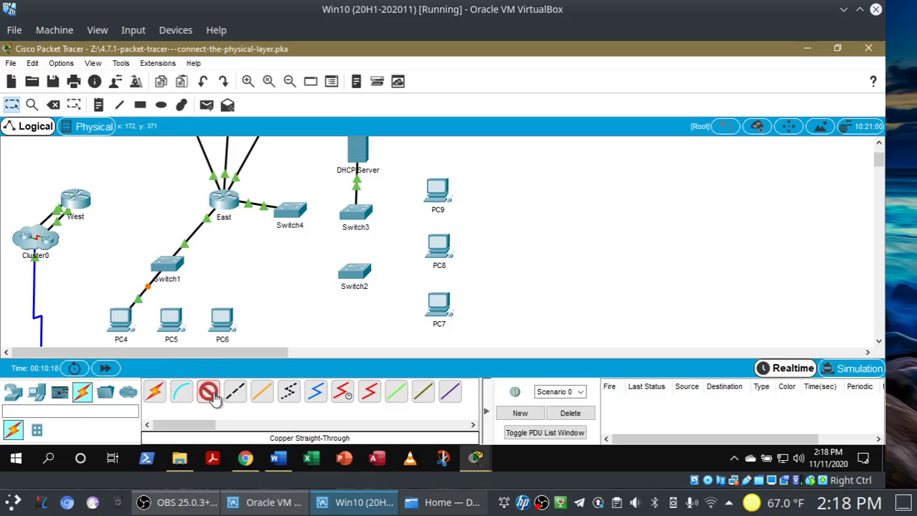
click(172, 270)
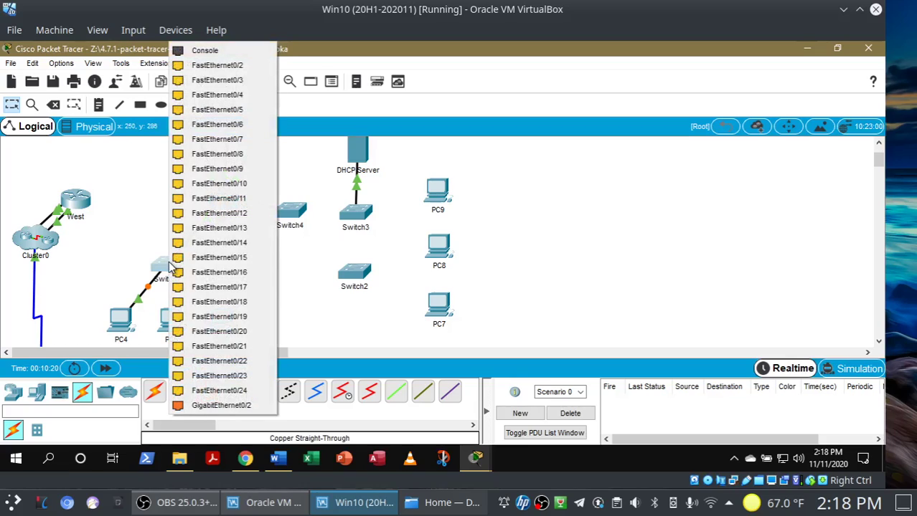
click(230, 67)
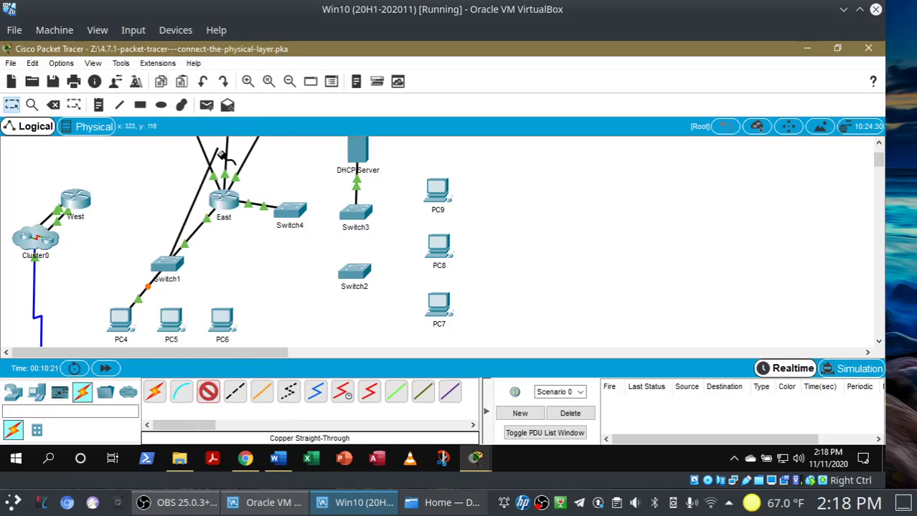
click(174, 316)
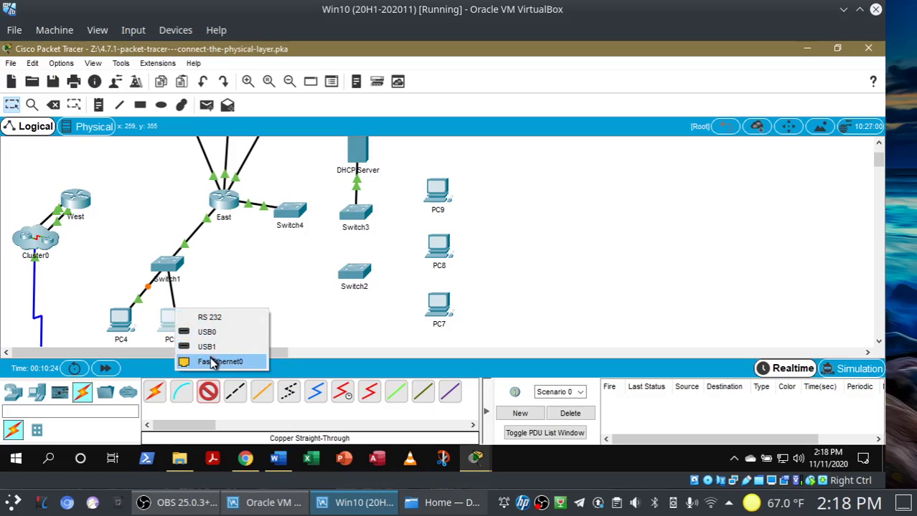
click(208, 361)
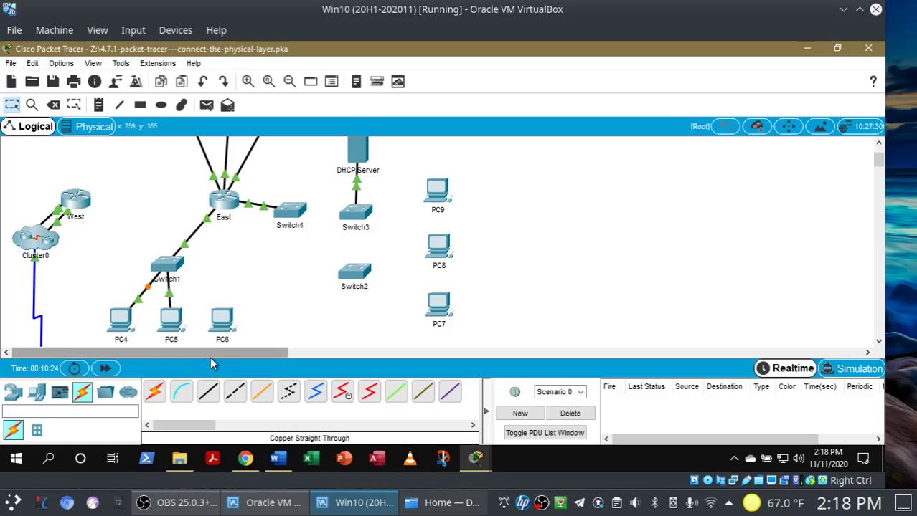
Step: Cable Switch1's FastEthernet0/3 to PC6's FastEthernet0 and check the activity's 62% completion
click(172, 262)
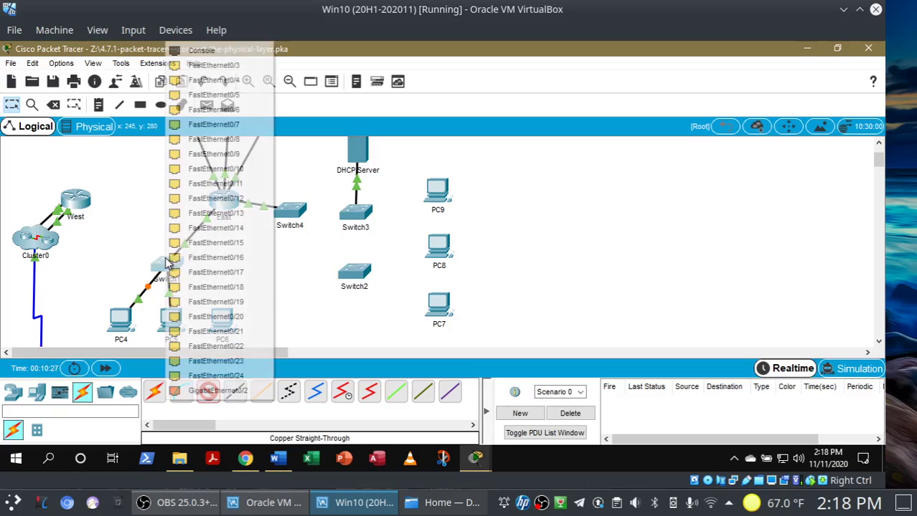
click(252, 64)
click(221, 319)
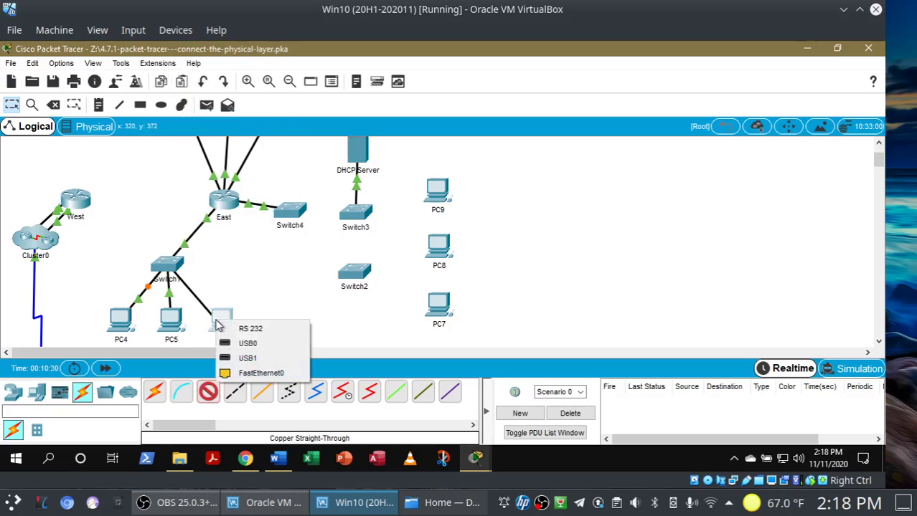
click(260, 373)
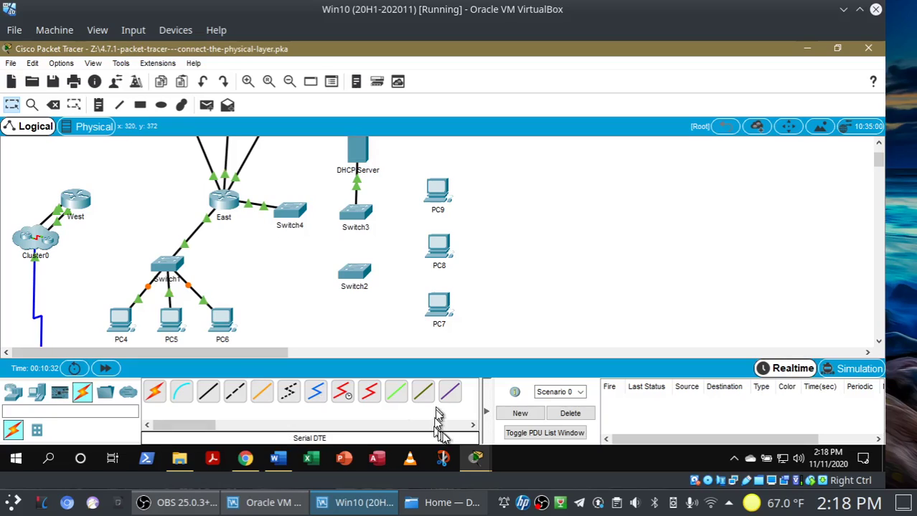
mouse_move(474, 458)
click(412, 405)
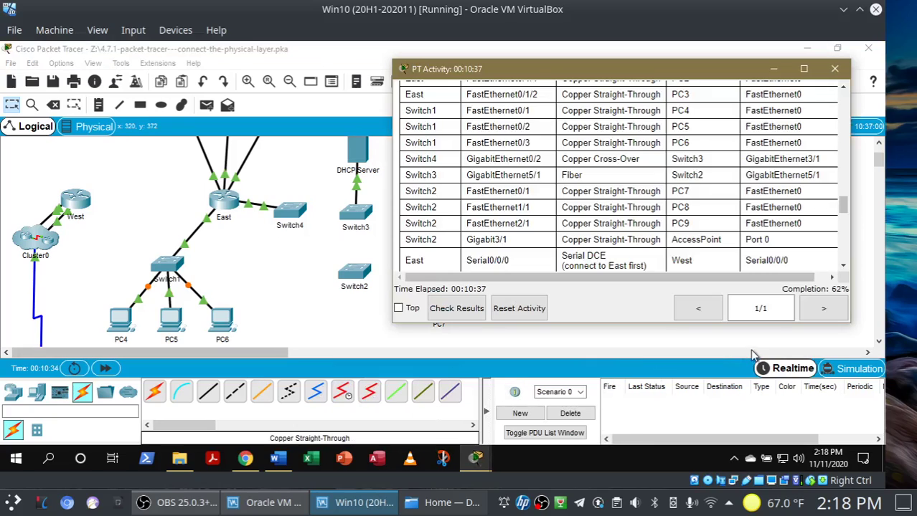
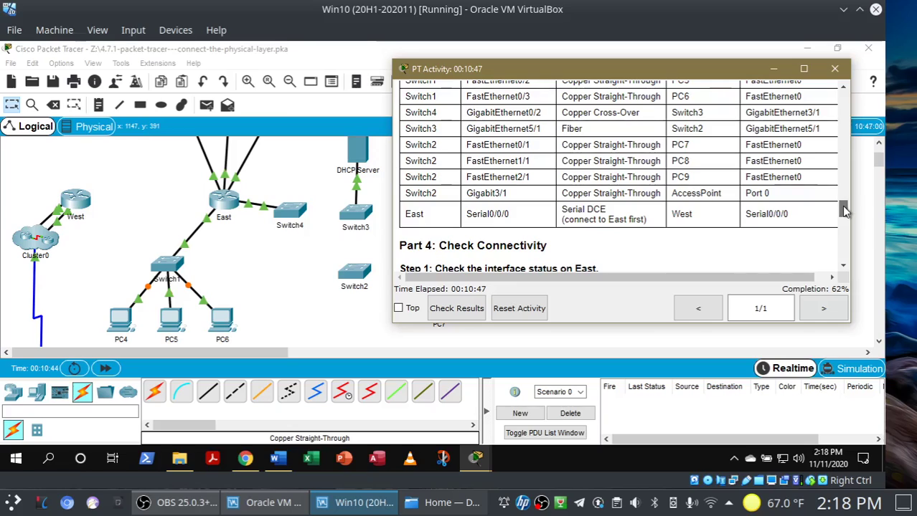
Step: Bring up the Introduction to Networks course page in the browser
click(246, 459)
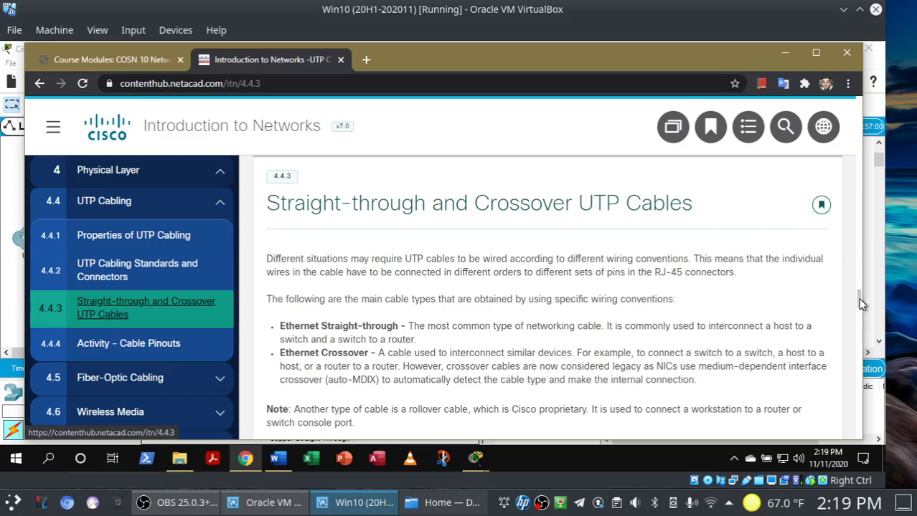
Step: Read through the 4.4.3 straight-through versus crossover UTP cables page, then minimize the browser
scroll(860, 304, down, 2)
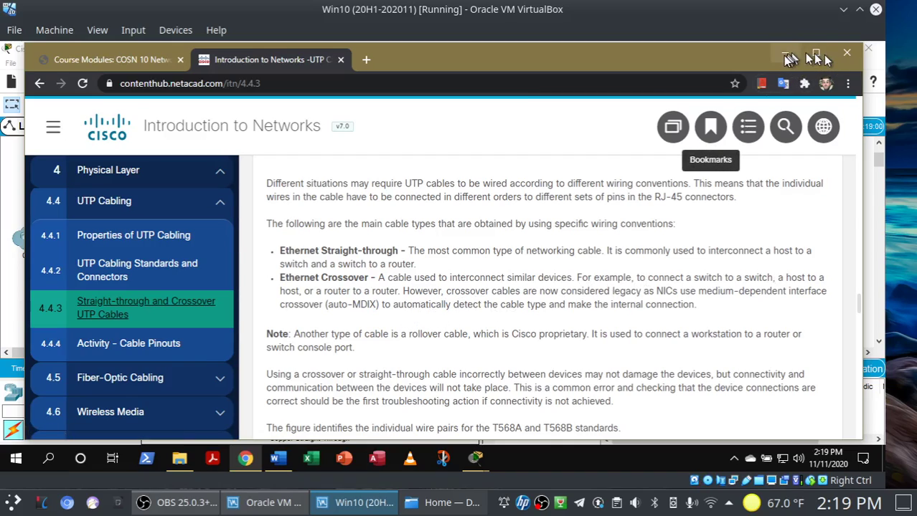
click(784, 53)
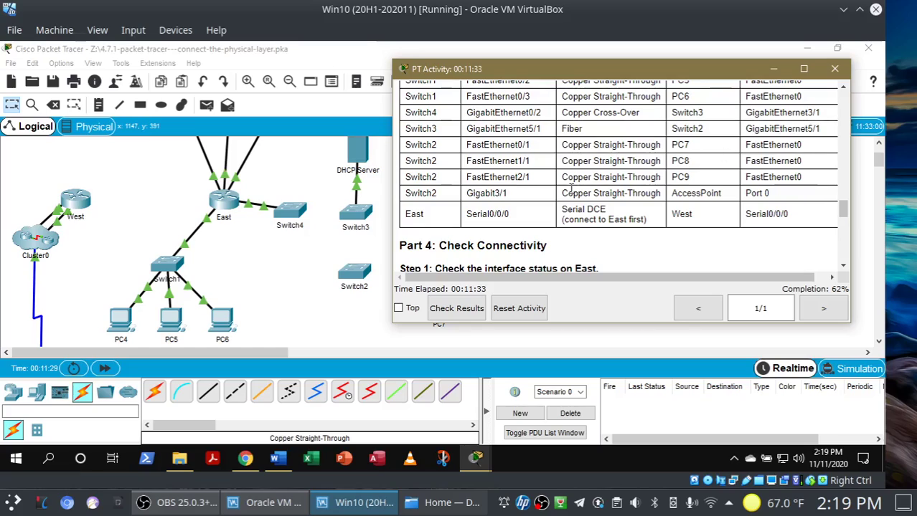
Step: Connect Switch4 GigabitEthernet0/2 to Switch3 GigabitEthernet3/1 with copper cross-over and confirm 68% completion
click(233, 394)
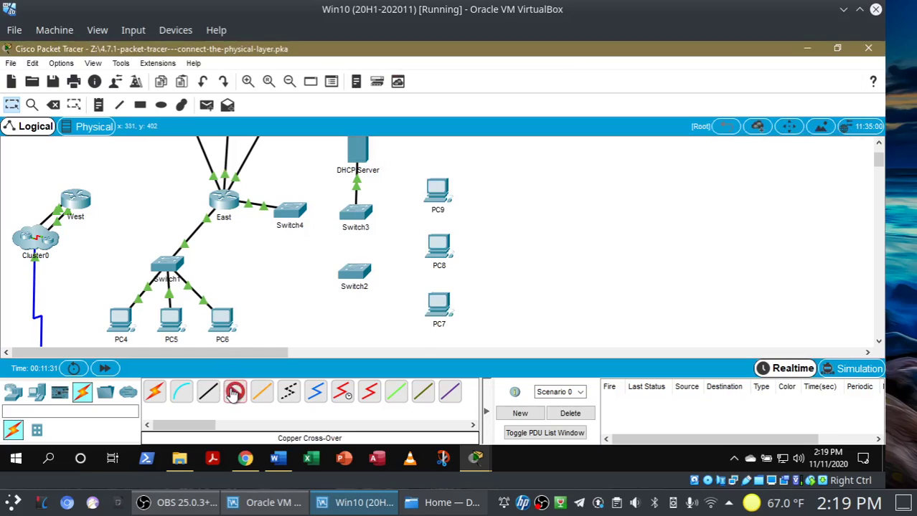
click(285, 213)
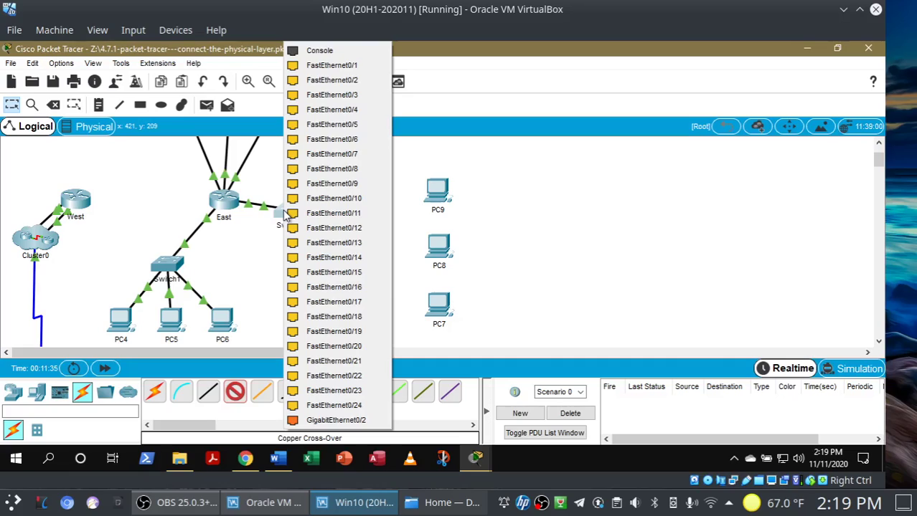
click(476, 458)
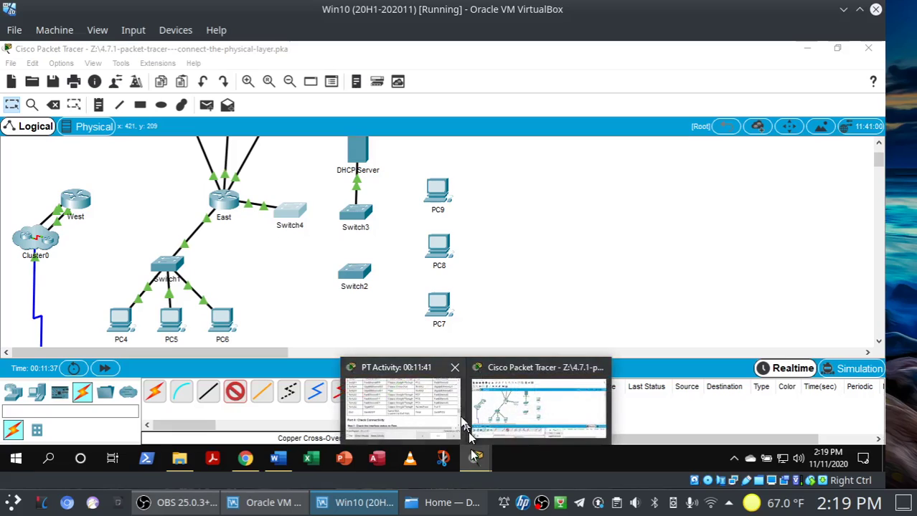
click(405, 422)
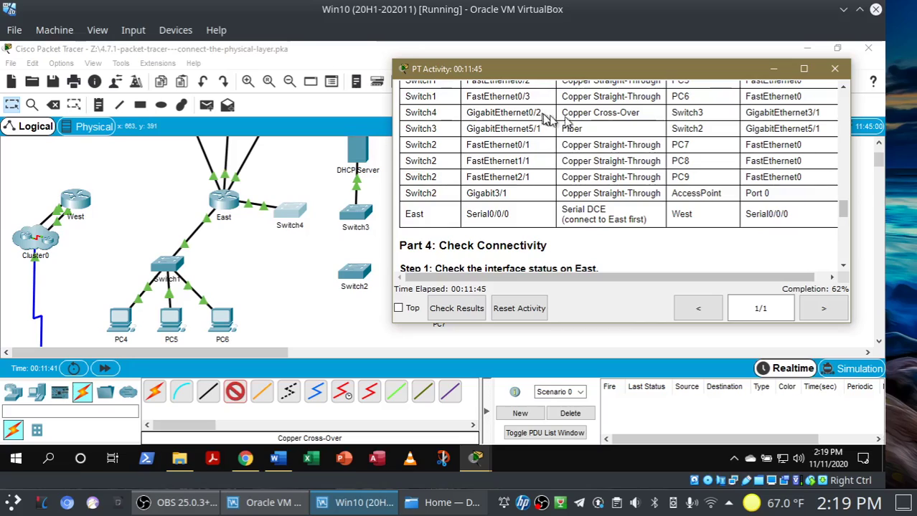
click(291, 214)
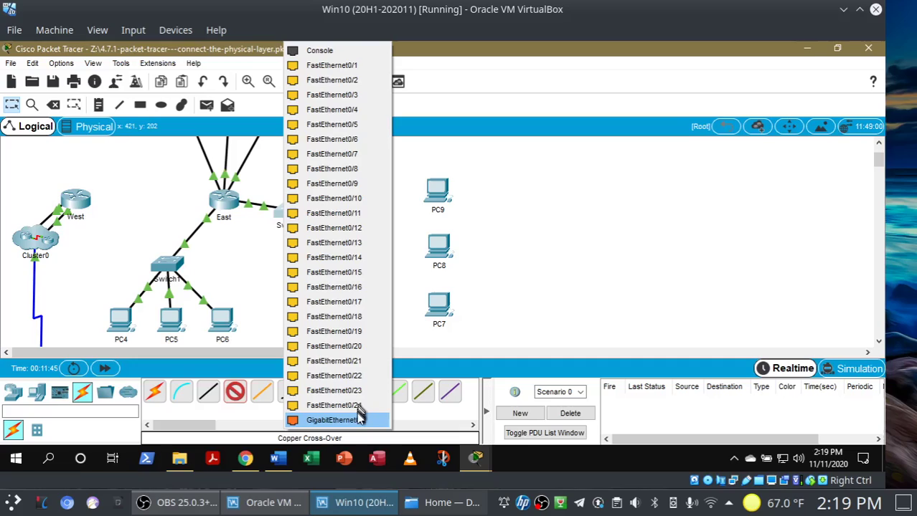
click(355, 406)
click(350, 217)
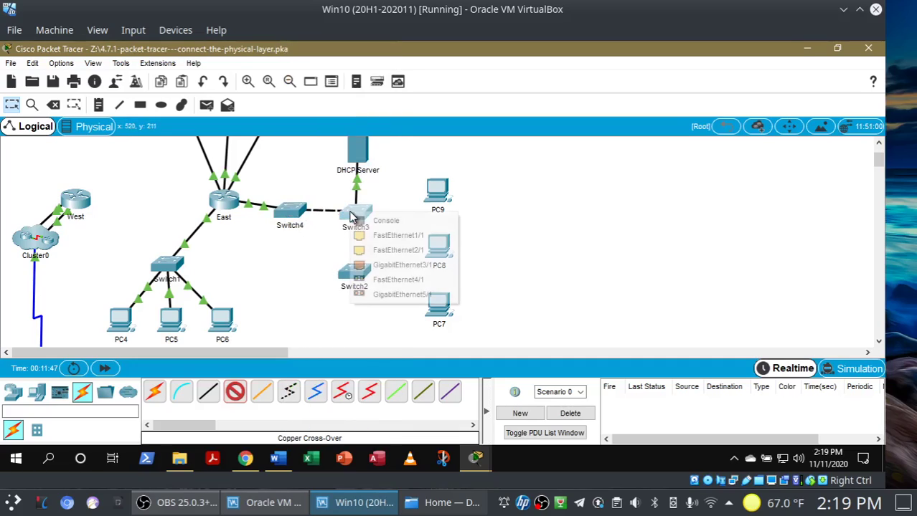
click(407, 267)
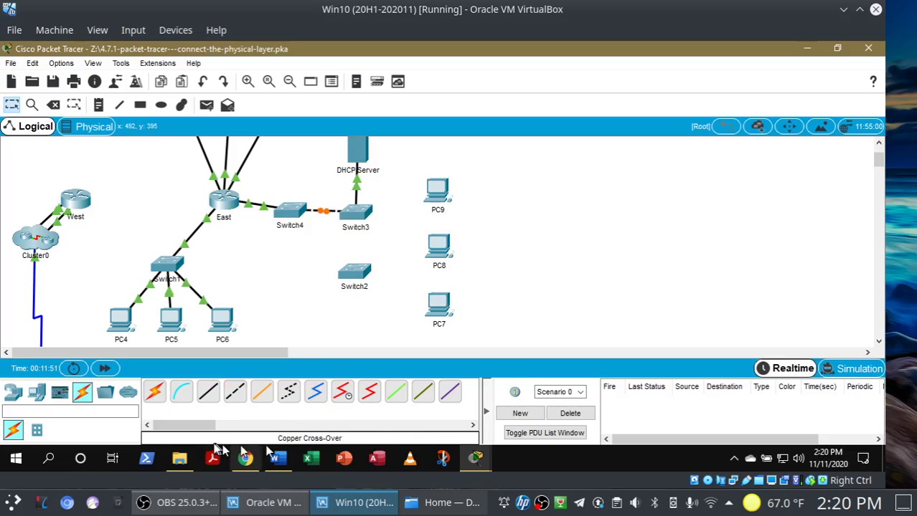
mouse_move(475, 452)
click(427, 409)
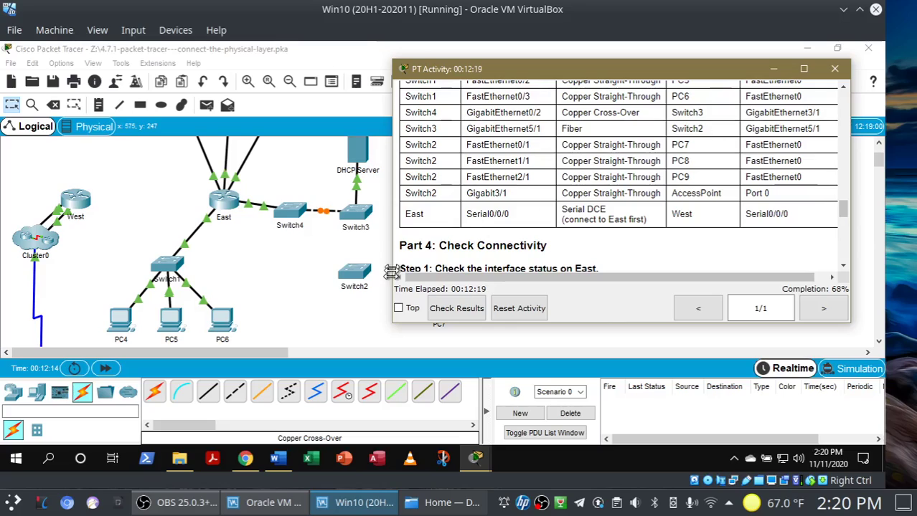
Step: Run a fiber cable from Switch3 GigabitEthernet5/1 to Switch2 GigabitEthernet5/1 and confirm 76% completion
click(308, 316)
click(262, 391)
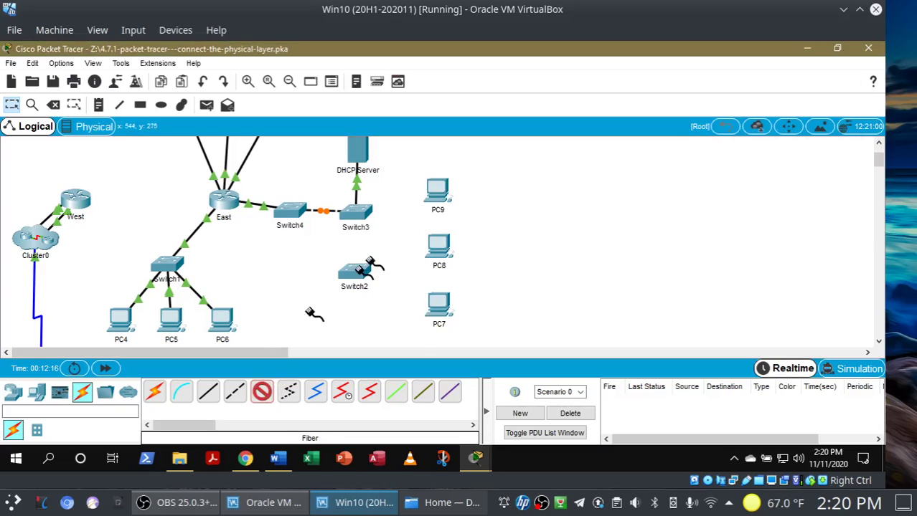
click(358, 213)
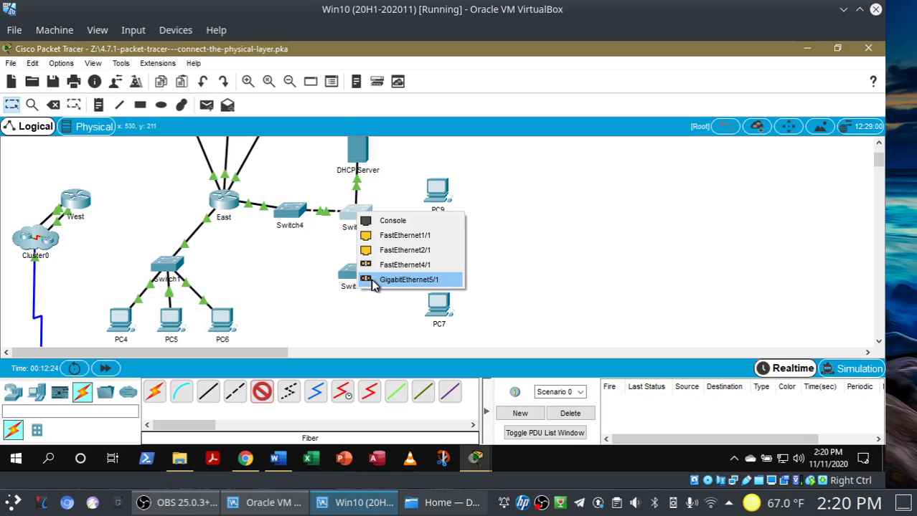
click(371, 280)
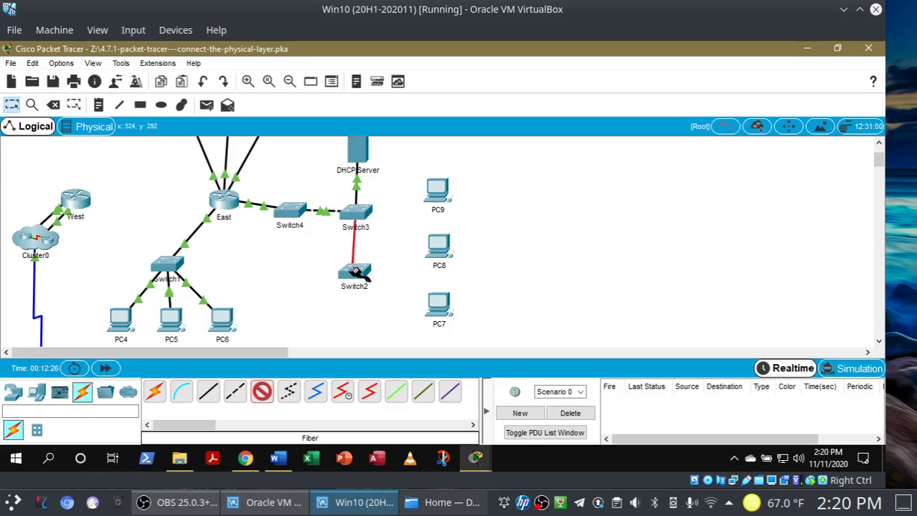
click(352, 271)
click(383, 366)
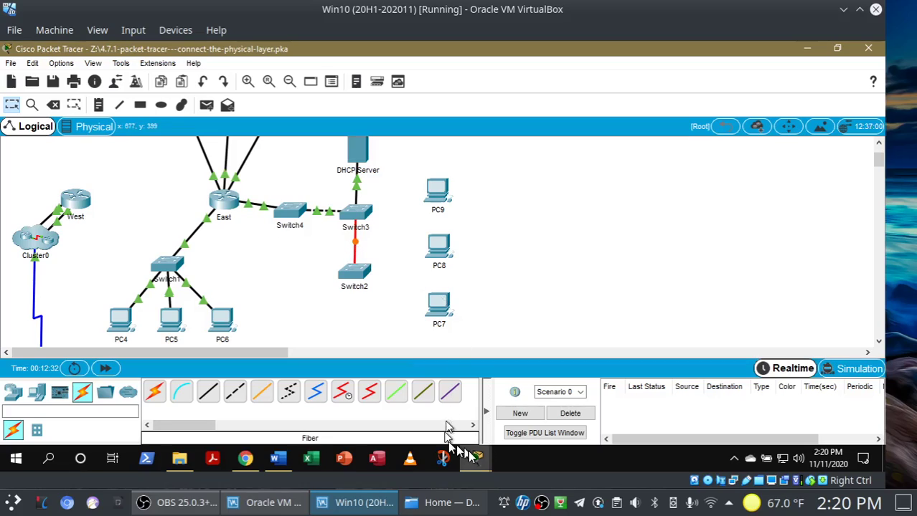
mouse_move(474, 459)
click(445, 399)
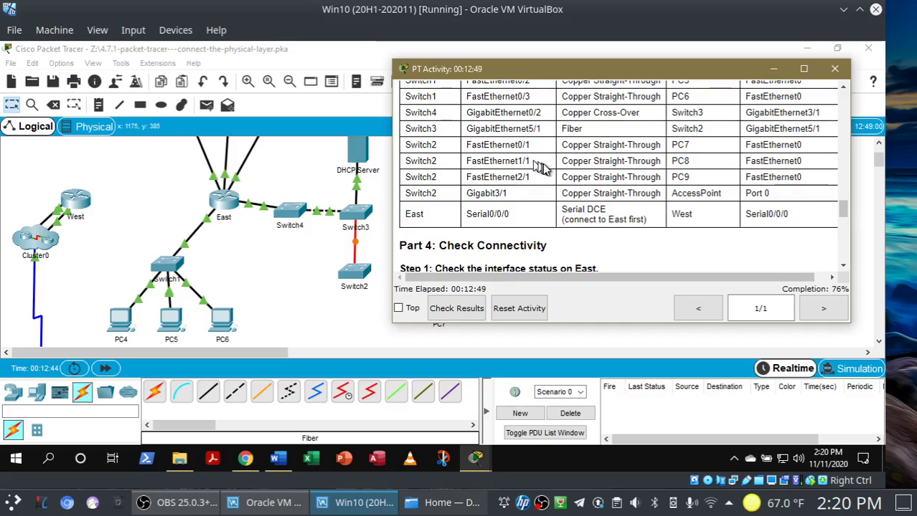
click(380, 323)
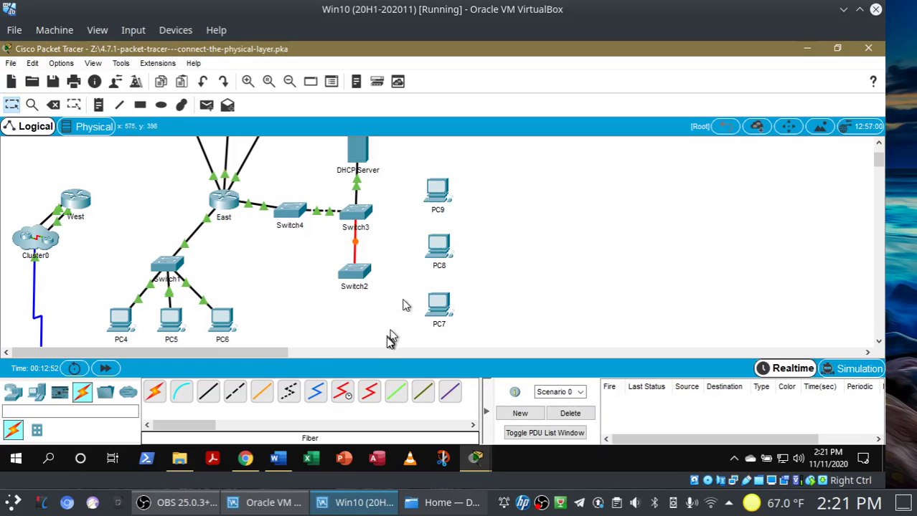
Step: Cable Switch2 Fa0/1 to PC7 and Fa1/1 to PC8 FastEthernet0 with copper straight-through
click(210, 391)
click(353, 275)
click(380, 294)
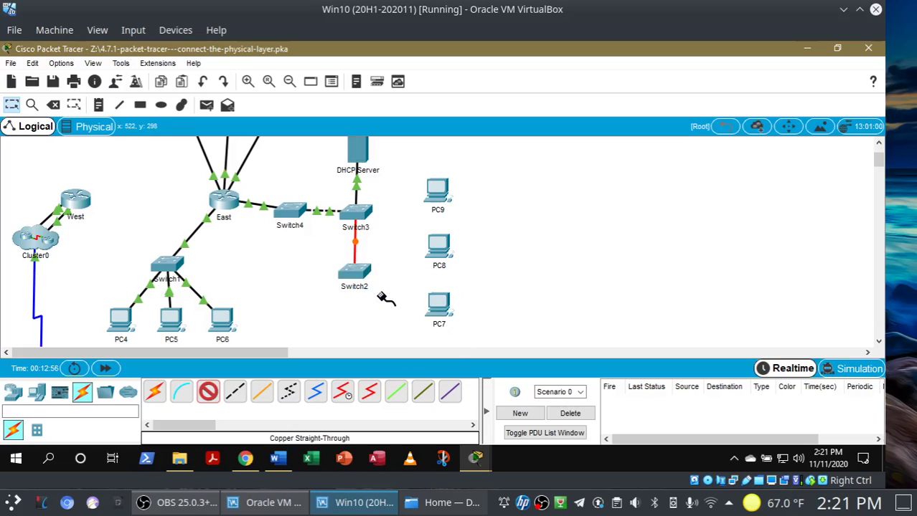
click(423, 304)
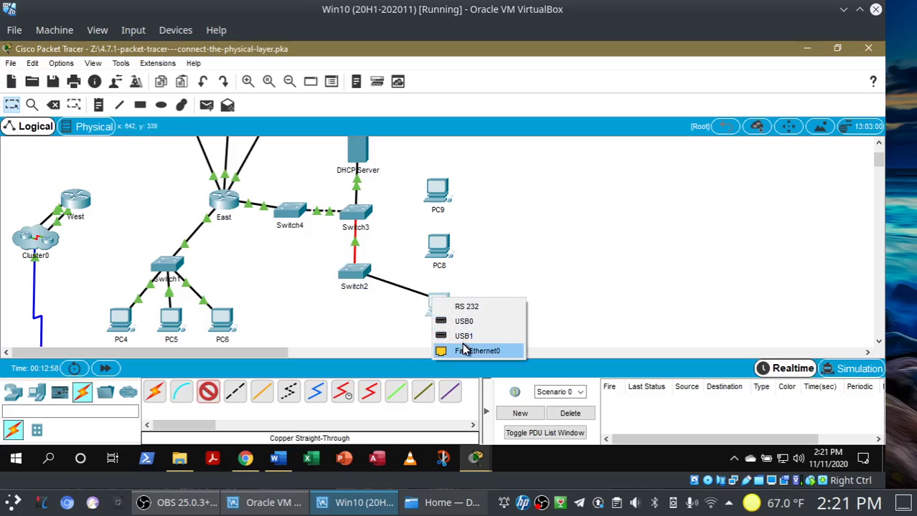
click(462, 349)
click(208, 391)
click(345, 273)
click(403, 291)
click(435, 251)
click(463, 299)
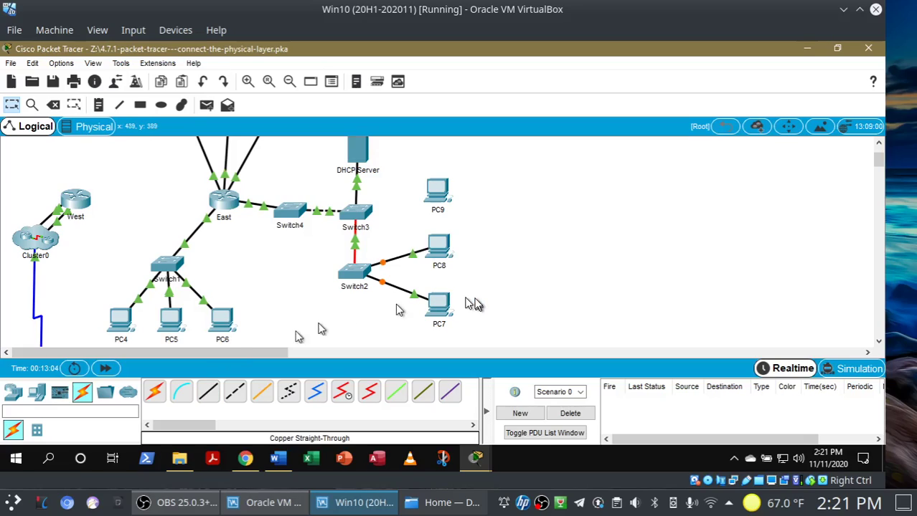
Step: Cable Switch2 Fa2/1 to PC9 FastEthernet0 and confirm completion reaches 88%
click(208, 391)
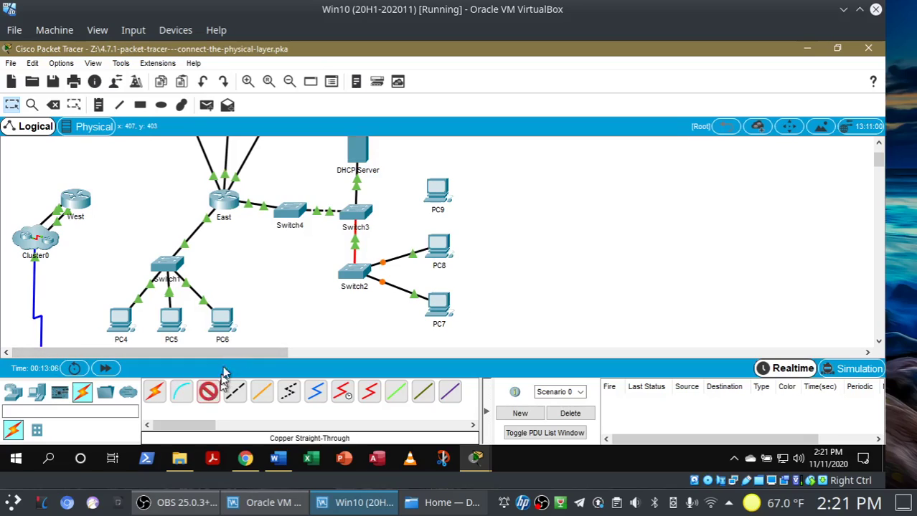
click(351, 271)
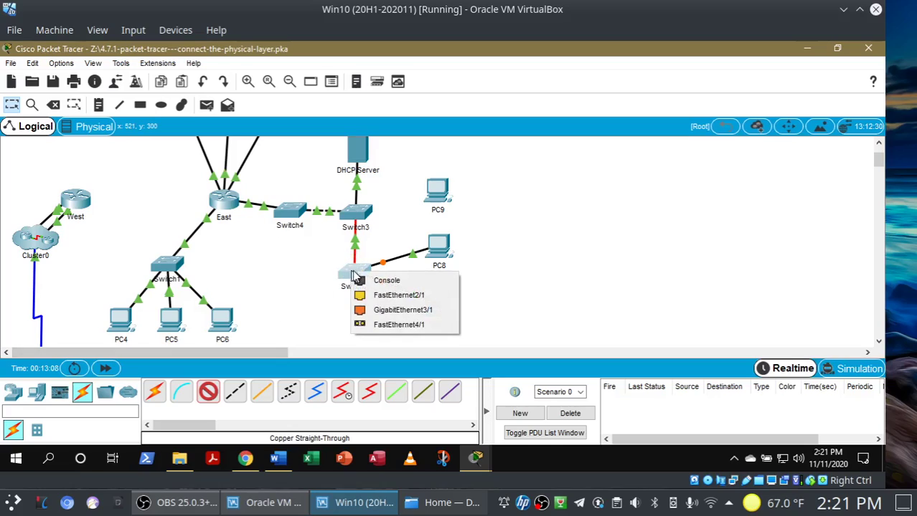
click(385, 294)
click(436, 191)
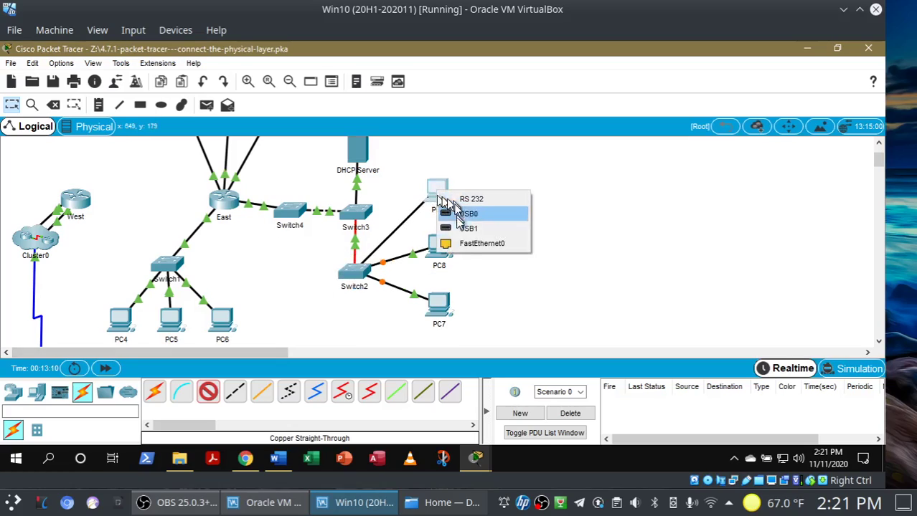
click(463, 244)
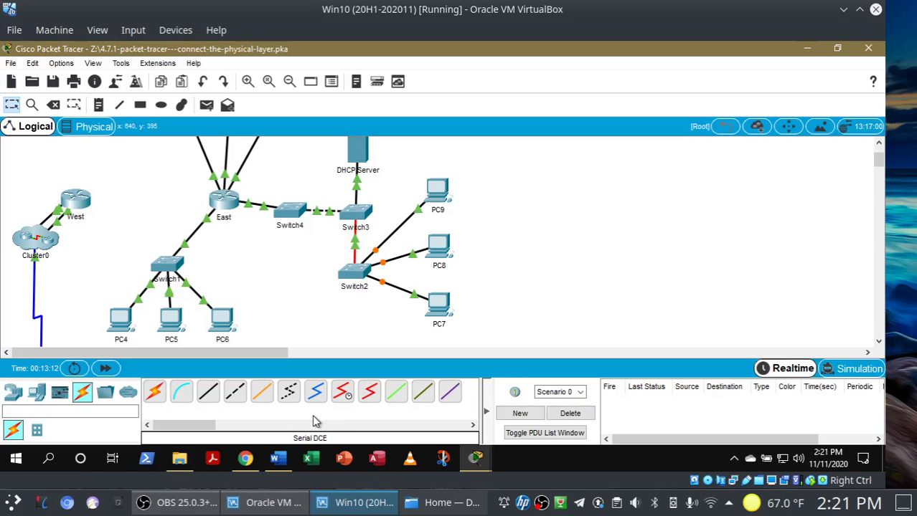
mouse_move(473, 459)
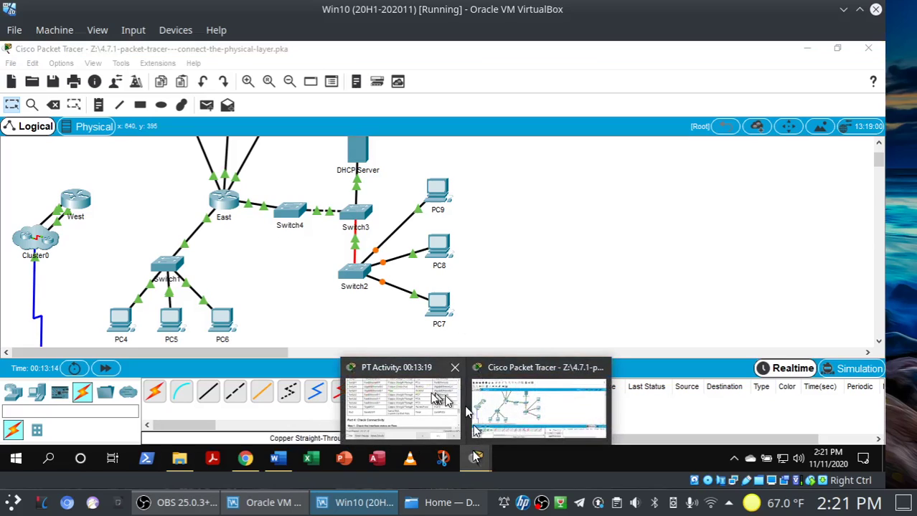
click(440, 398)
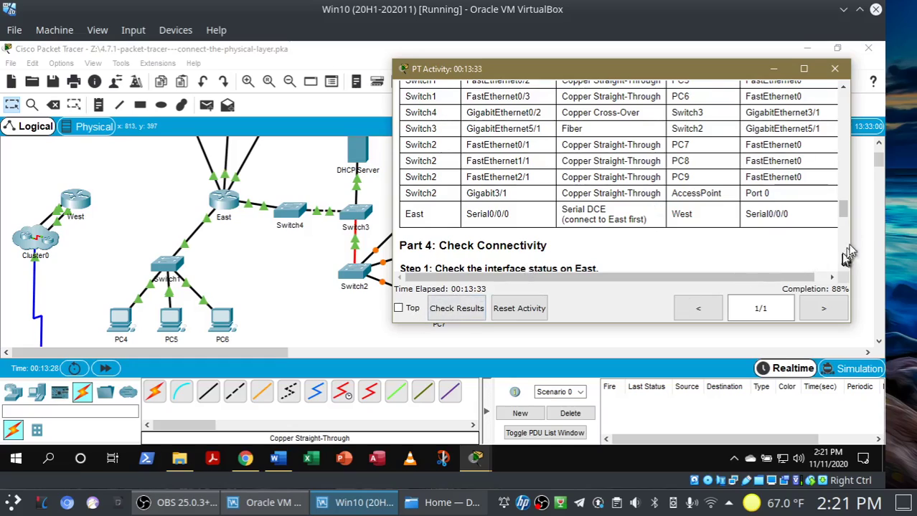
drag(878, 162, 878, 166)
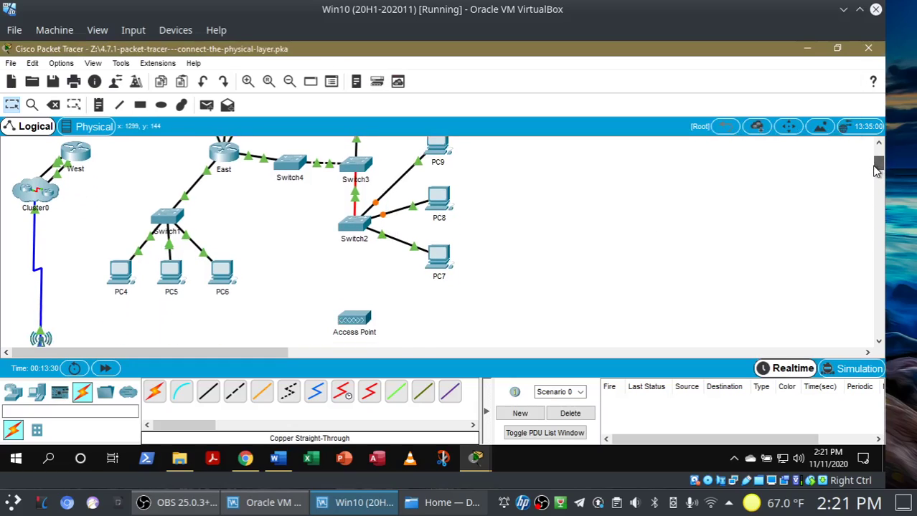
Step: Link Switch2 GigabitEthernet3/1 to Access Point Port 0 with copper straight-through; completion reads 96%
click(208, 391)
click(347, 230)
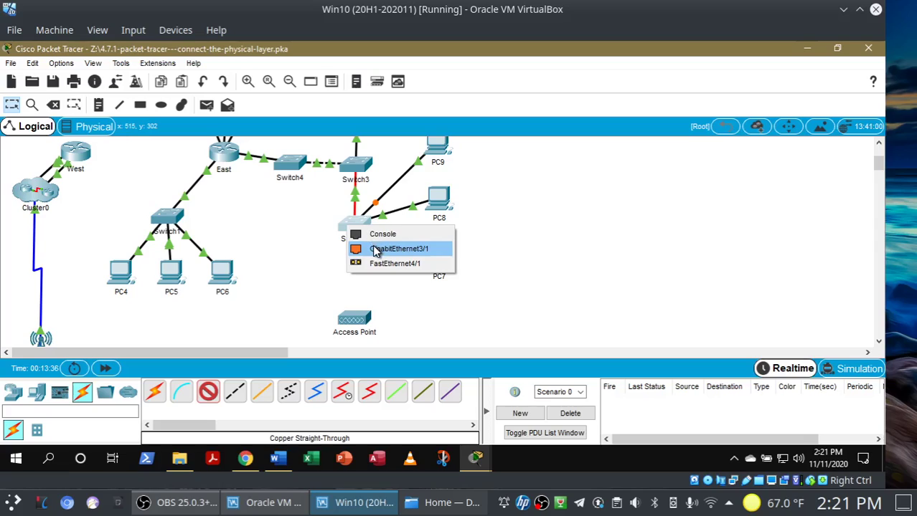
click(474, 458)
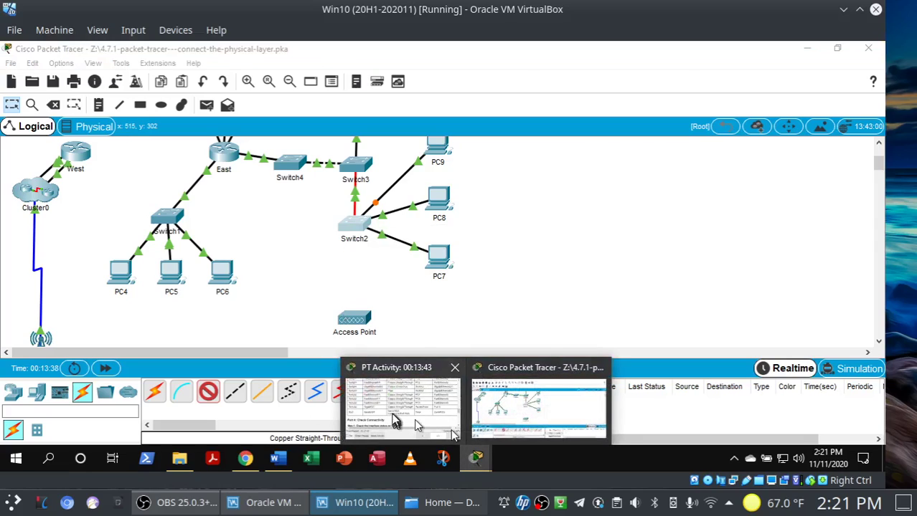
click(398, 420)
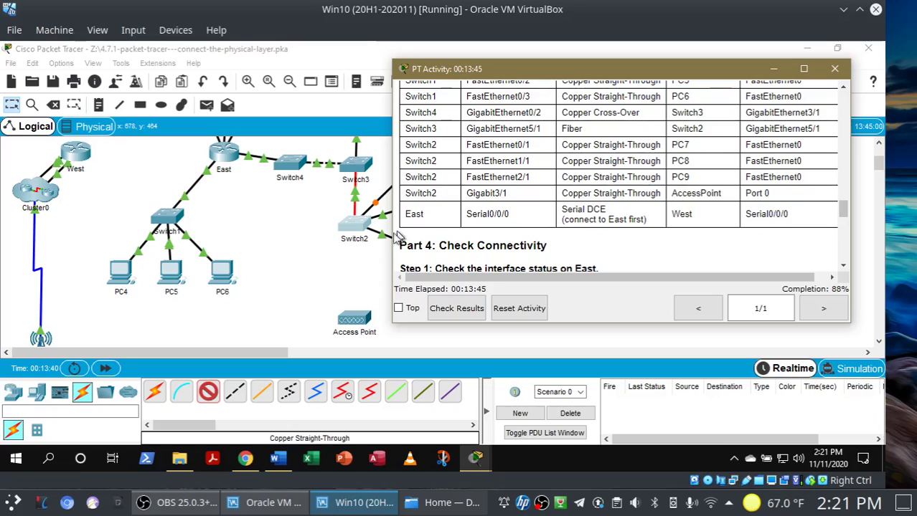
click(351, 228)
click(355, 247)
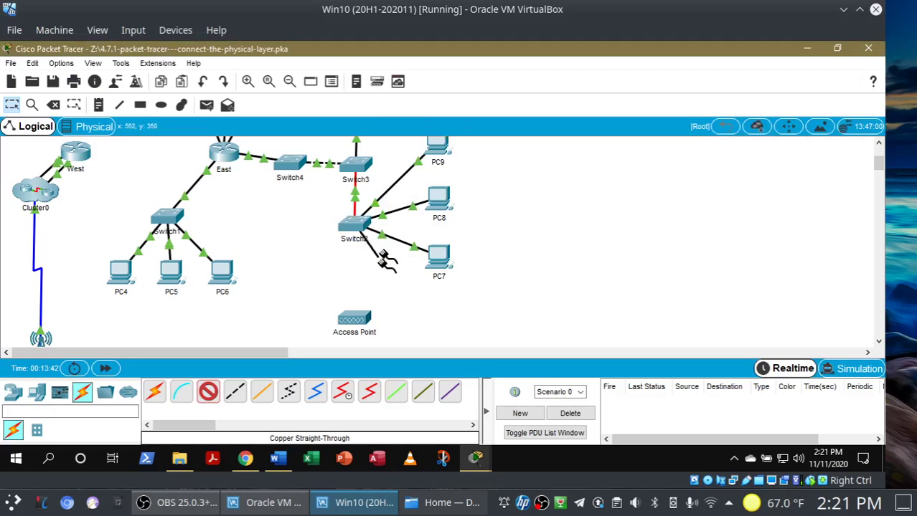
click(355, 321)
click(367, 325)
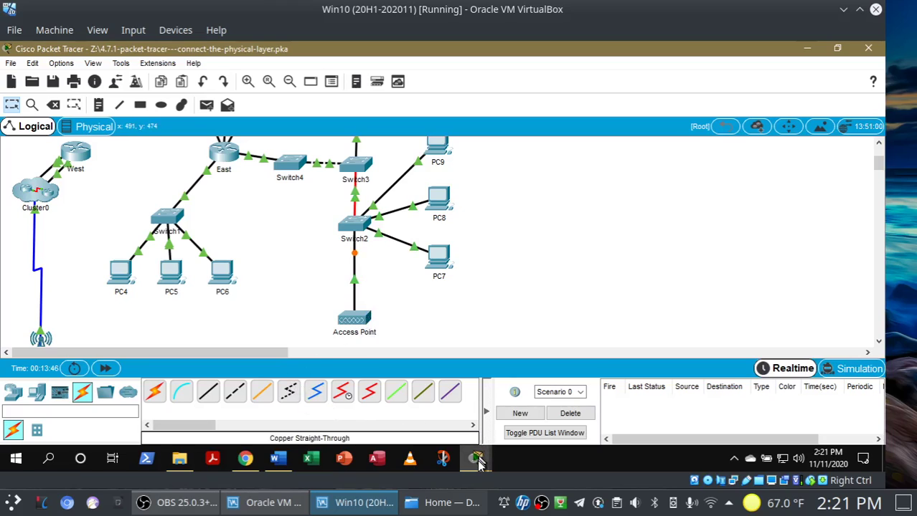
mouse_move(475, 458)
click(408, 401)
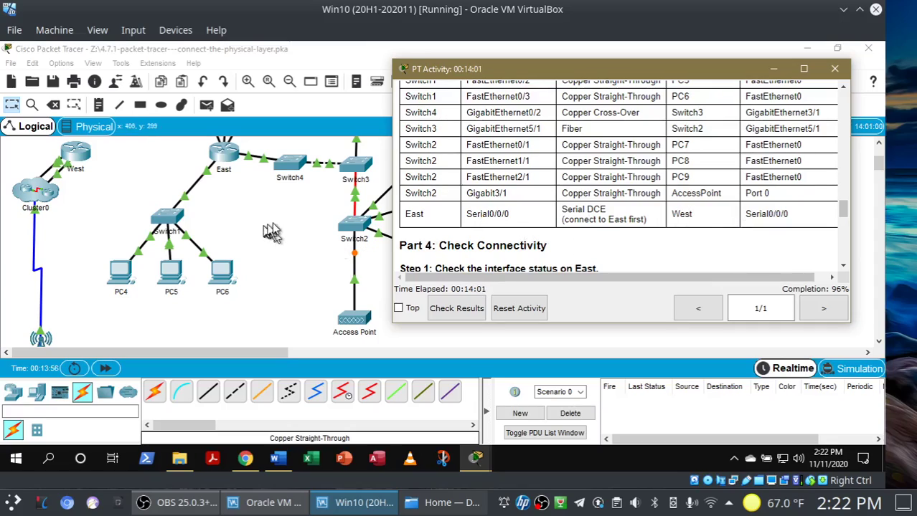
Step: Connect East Serial0/0/0 to West Serial0/0/0 with a serial DCE cable and confirm 100% completion
click(342, 394)
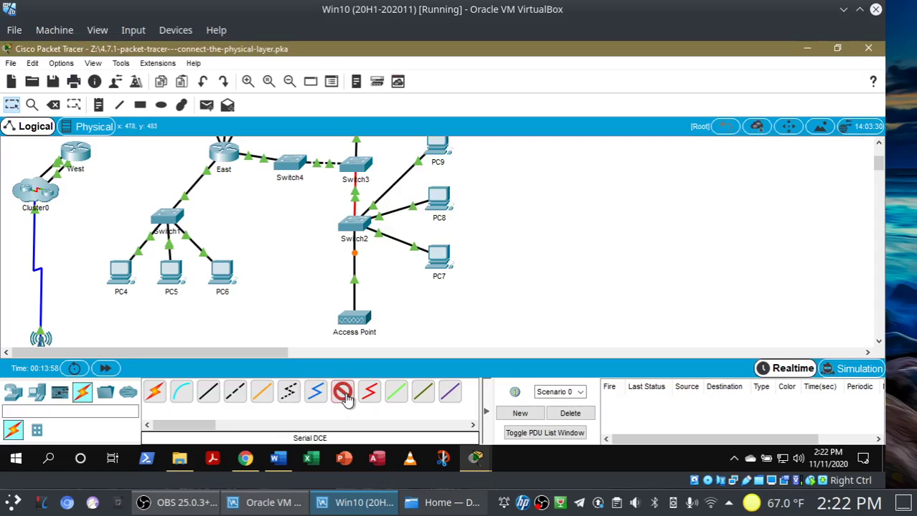
click(222, 153)
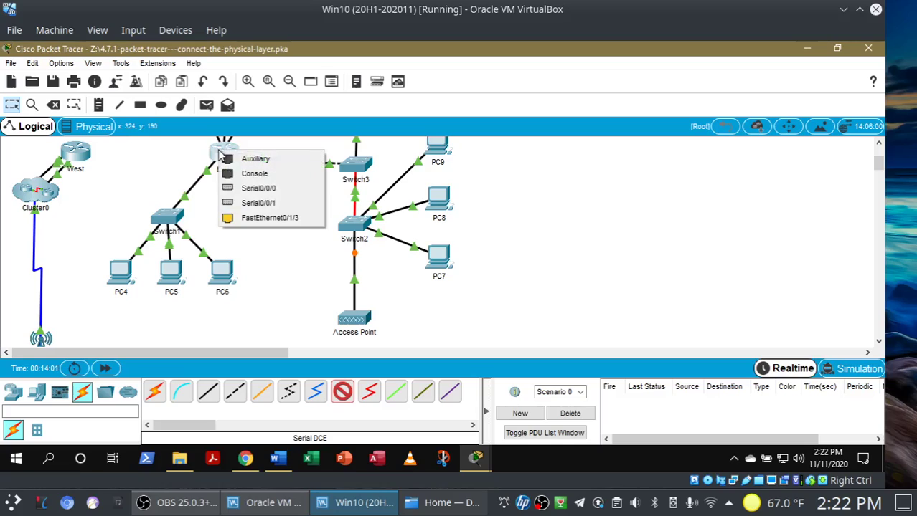
click(259, 188)
click(86, 156)
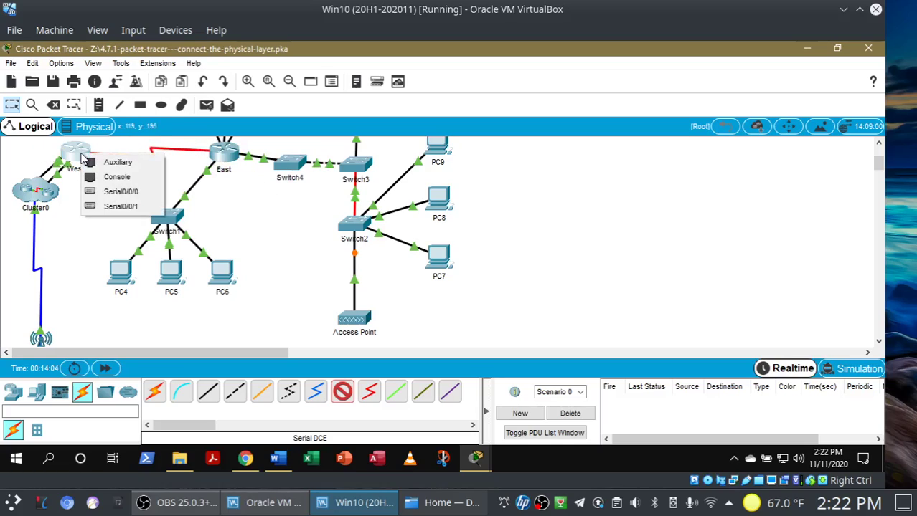
click(115, 190)
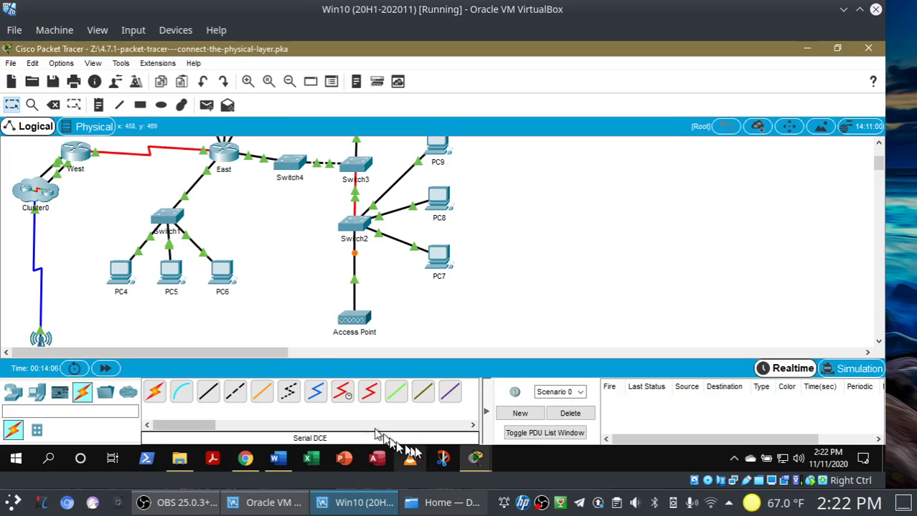
click(476, 458)
click(428, 420)
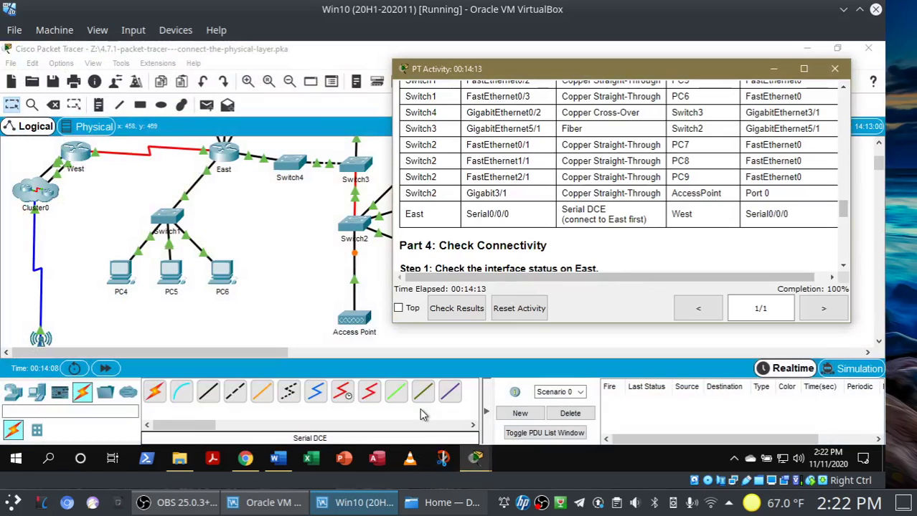
mouse_move(844, 213)
mouse_down()
mouse_move(860, 256)
mouse_move(850, 212)
mouse_move(850, 222)
mouse_move(843, 216)
mouse_up()
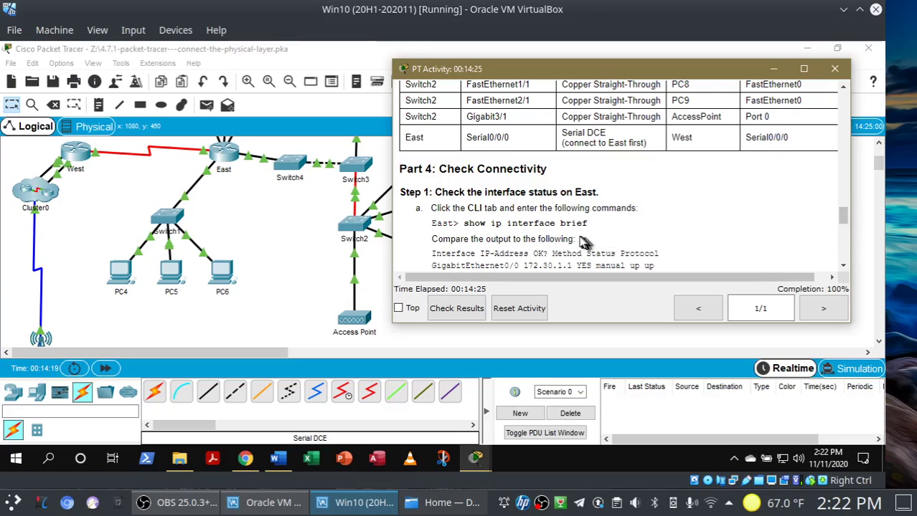
Step: Take a Window Snip of the PT Activity window at 100% and copy the image
click(443, 459)
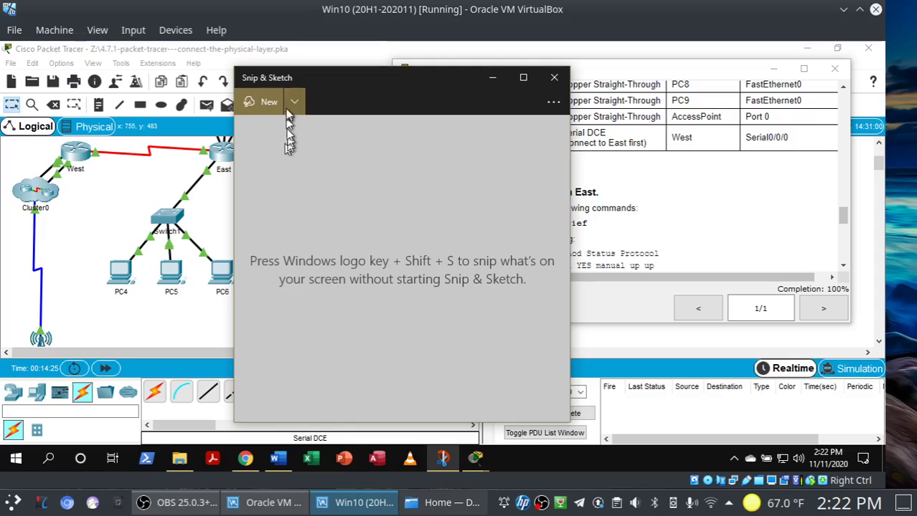
click(270, 102)
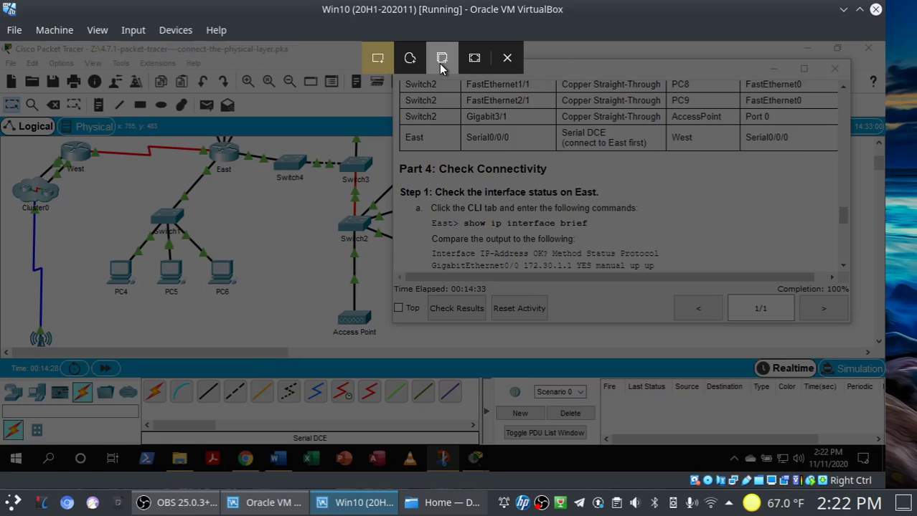
click(442, 63)
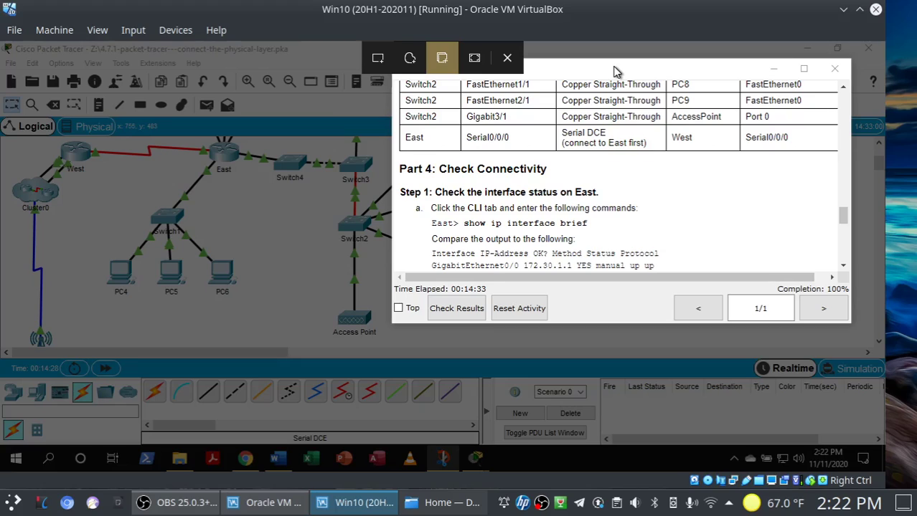
click(614, 71)
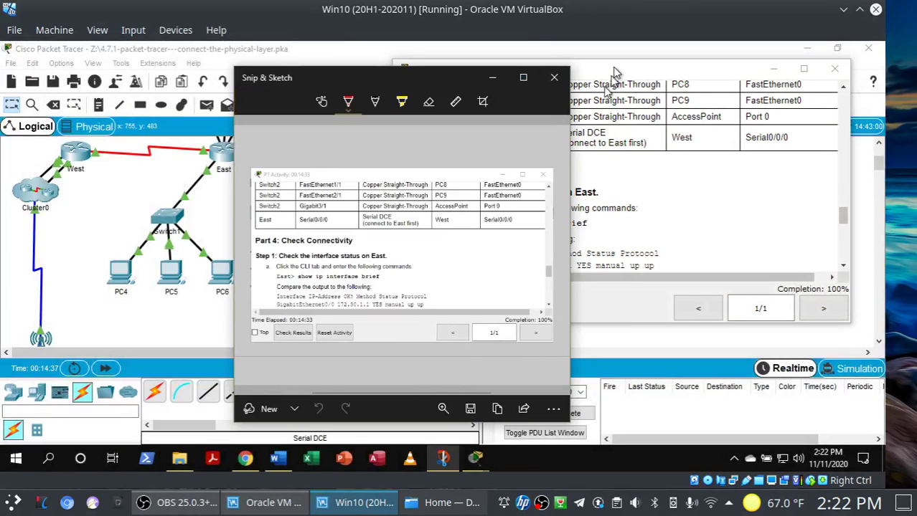
click(497, 410)
Step: Paste the PT Activity screenshot under the PT 4.7.1 line in the Word document
click(278, 461)
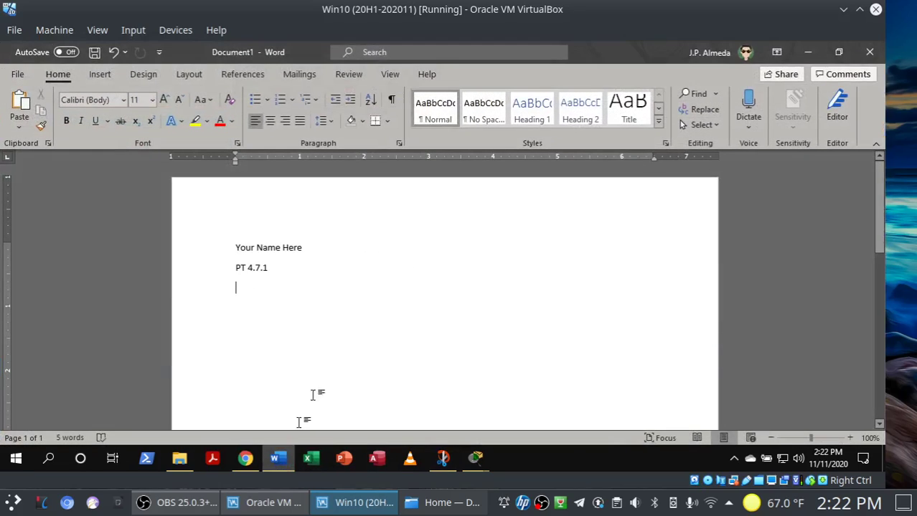
key(ctrl+v)
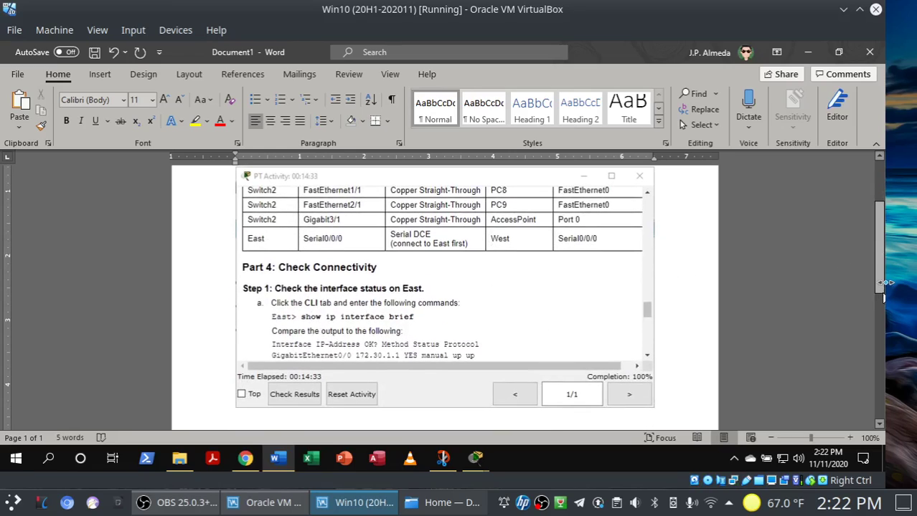
drag(880, 286, 881, 271)
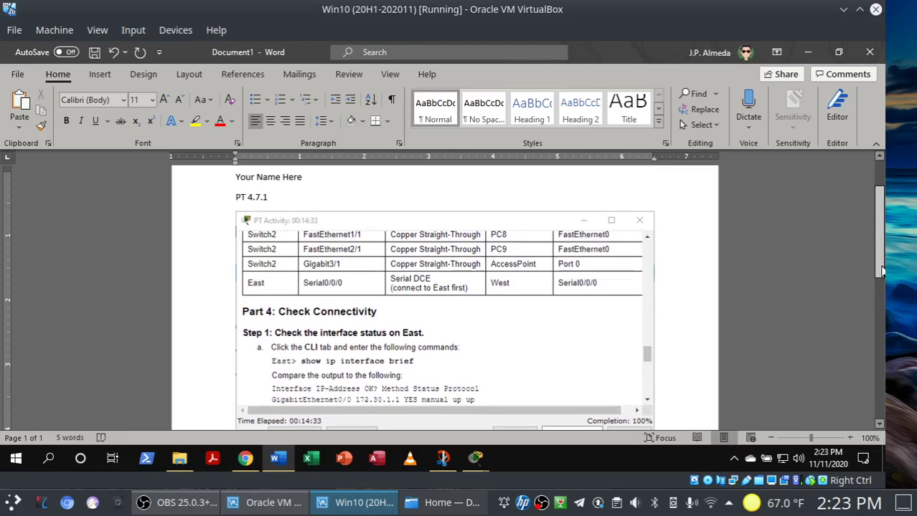
drag(880, 270, 881, 268)
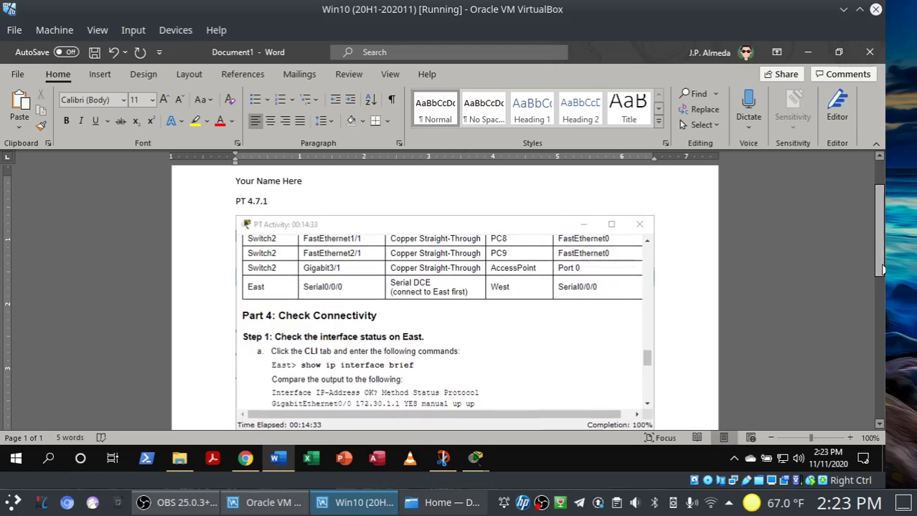
Step: Recheck the snip and Word's picture insert options, then show the NetAcad Course Modules page
click(442, 458)
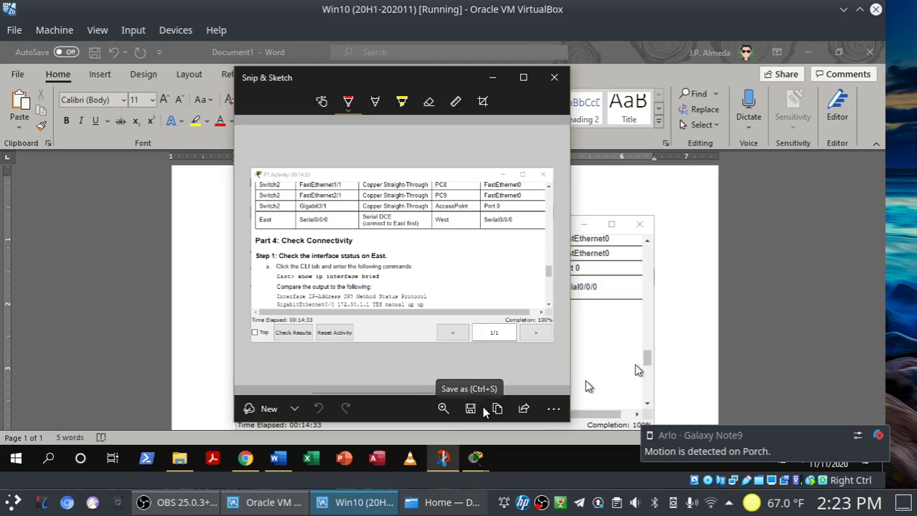
click(660, 362)
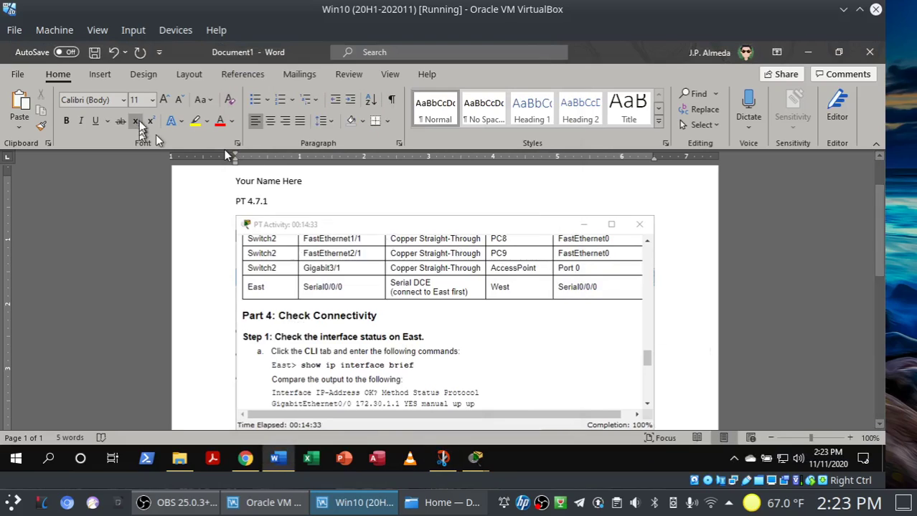
click(101, 74)
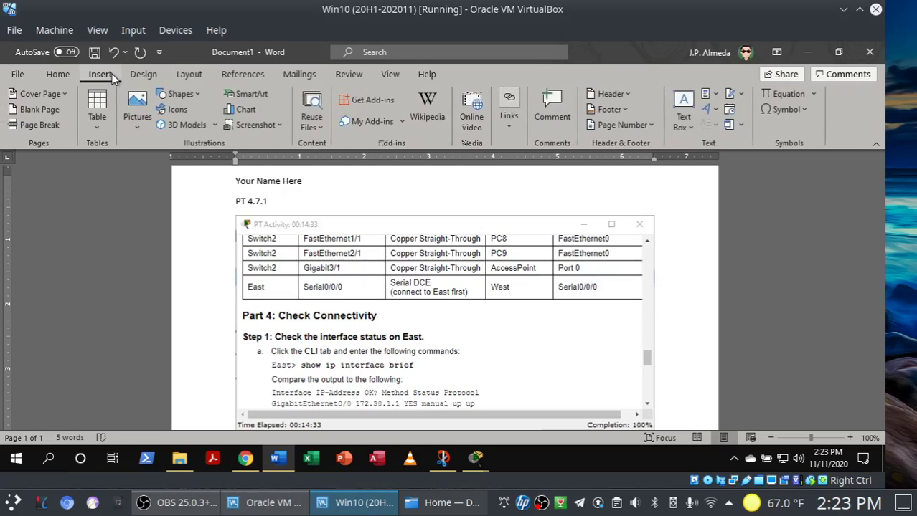
click(139, 125)
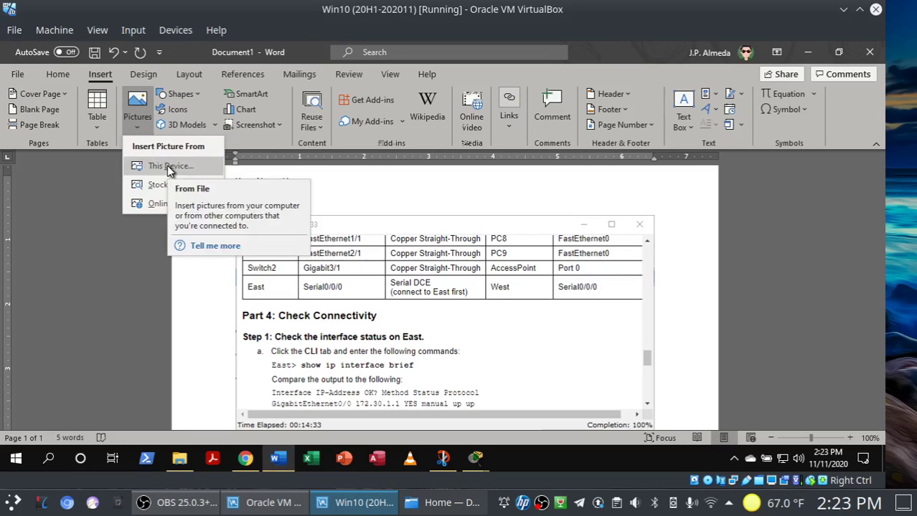
click(693, 280)
drag(879, 259, 859, 245)
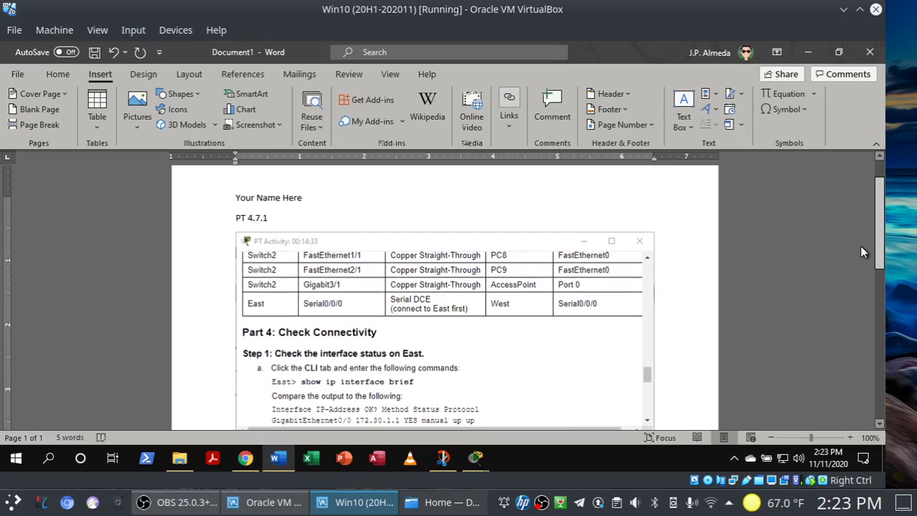
click(246, 458)
click(109, 60)
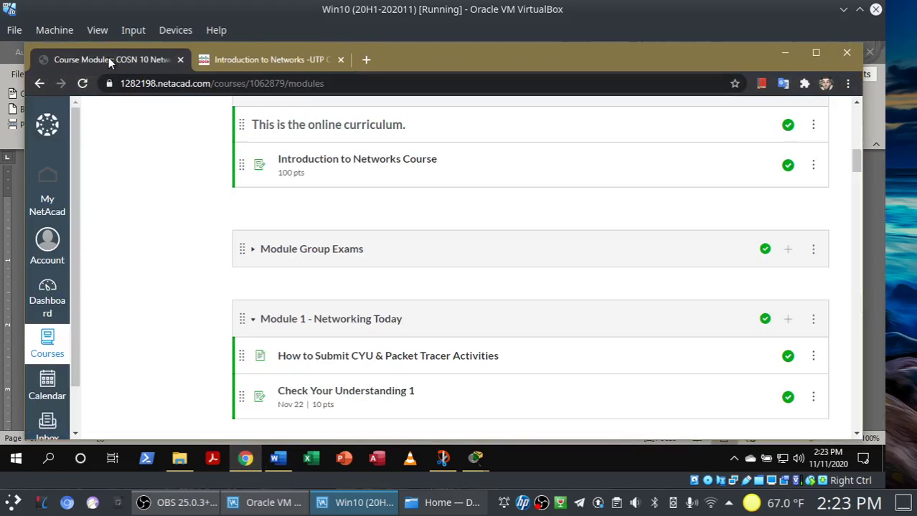